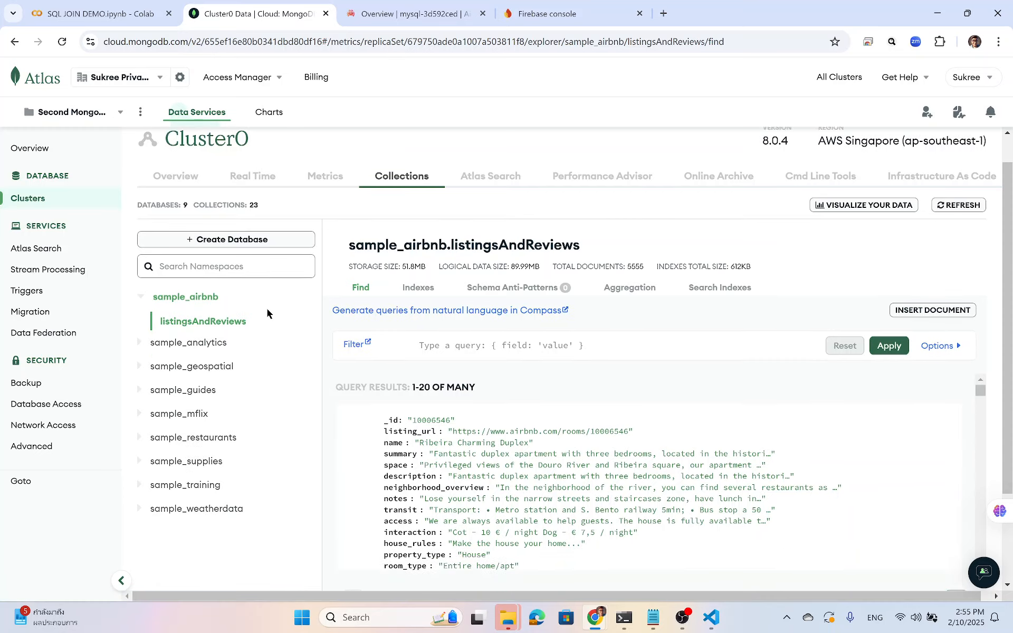
Expand sample_analytics and view the stats of its accounts, customers and transactions collections.
scroll(267, 308, "down", 2)
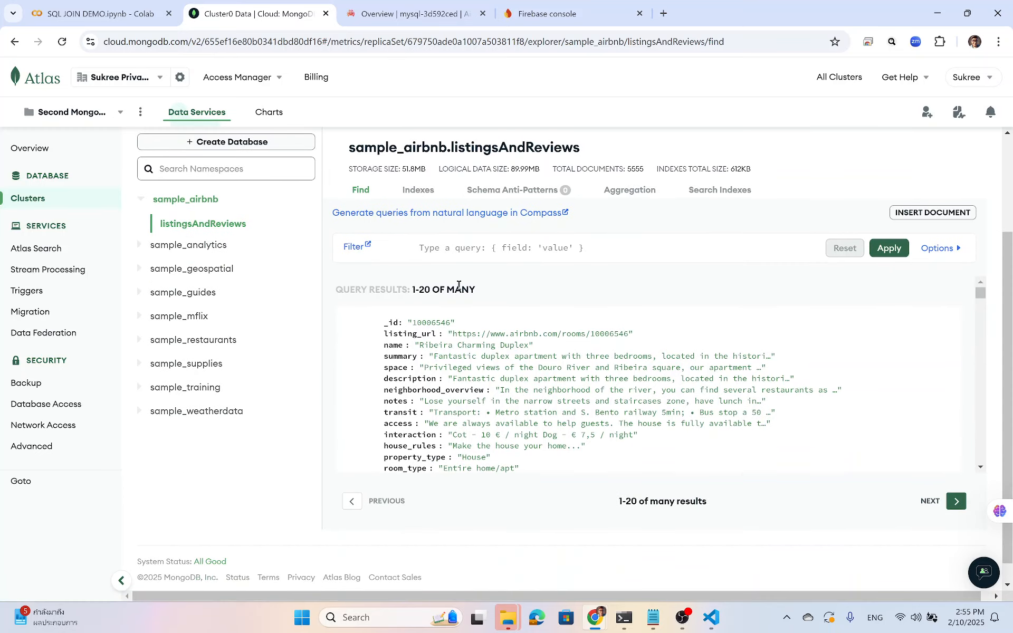
scroll(459, 285, "up", 1)
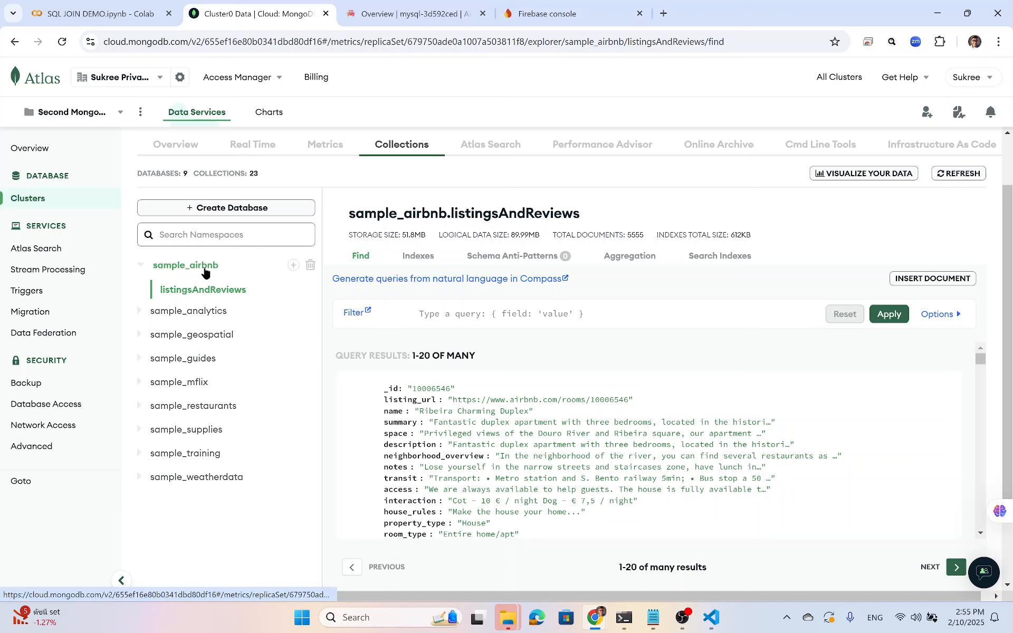
left_click(190, 312)
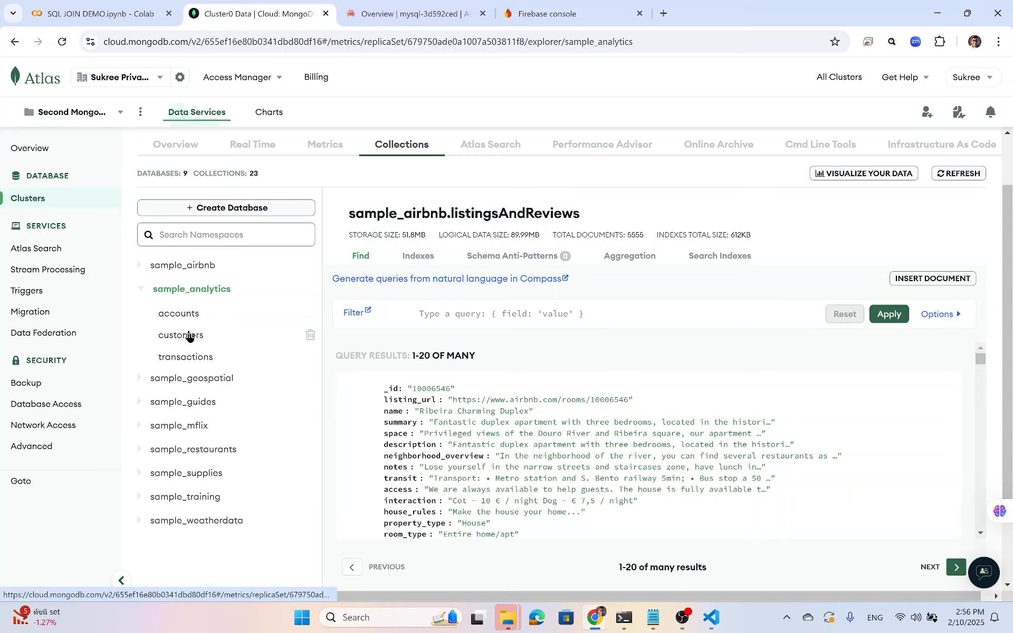
left_click(172, 292)
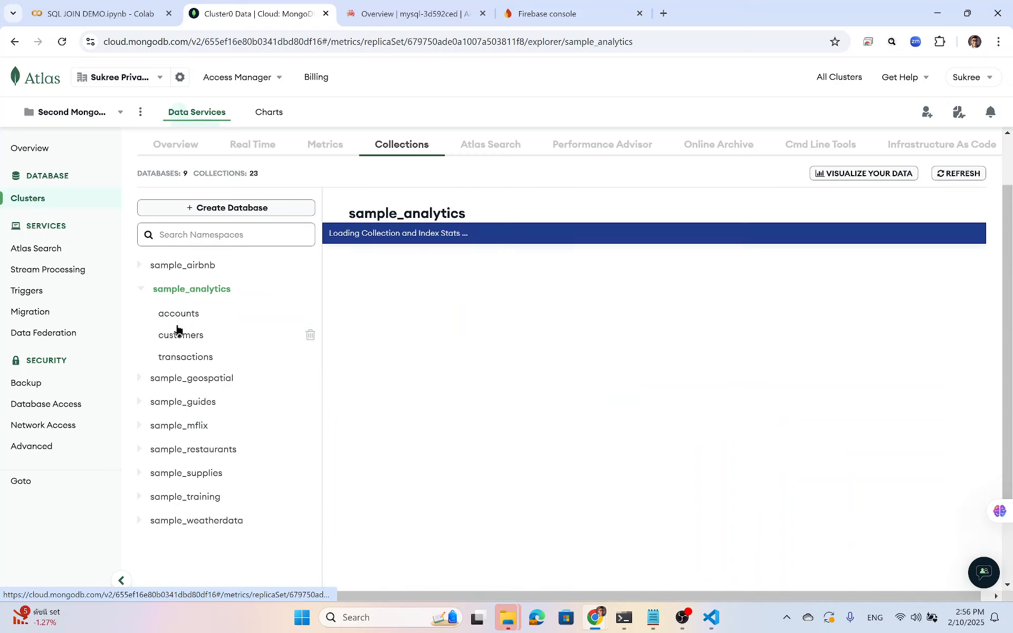
left_click(181, 315)
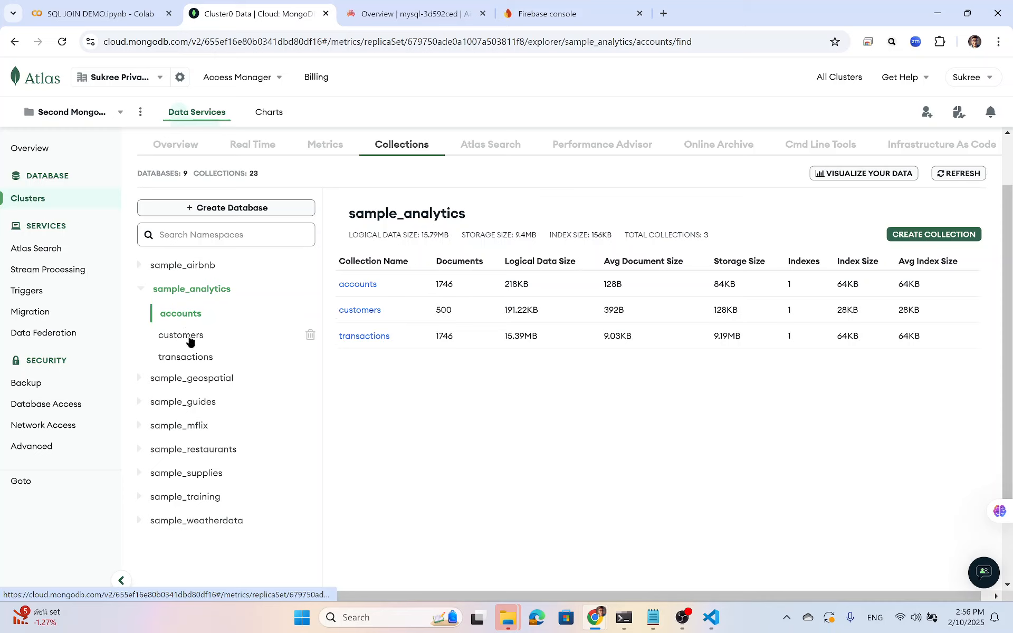
left_click(190, 337)
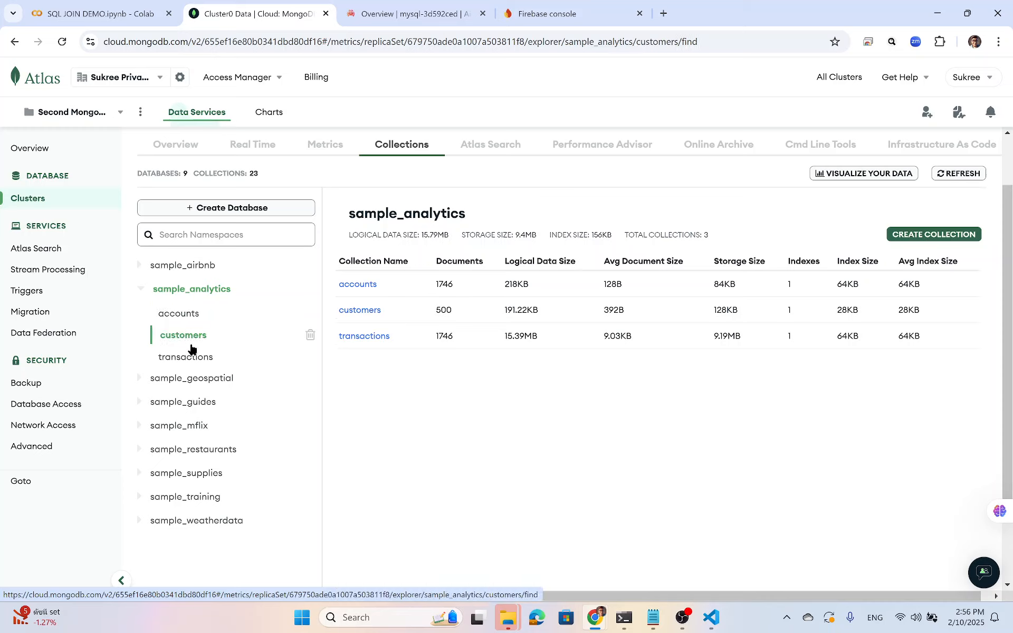
left_click(197, 360)
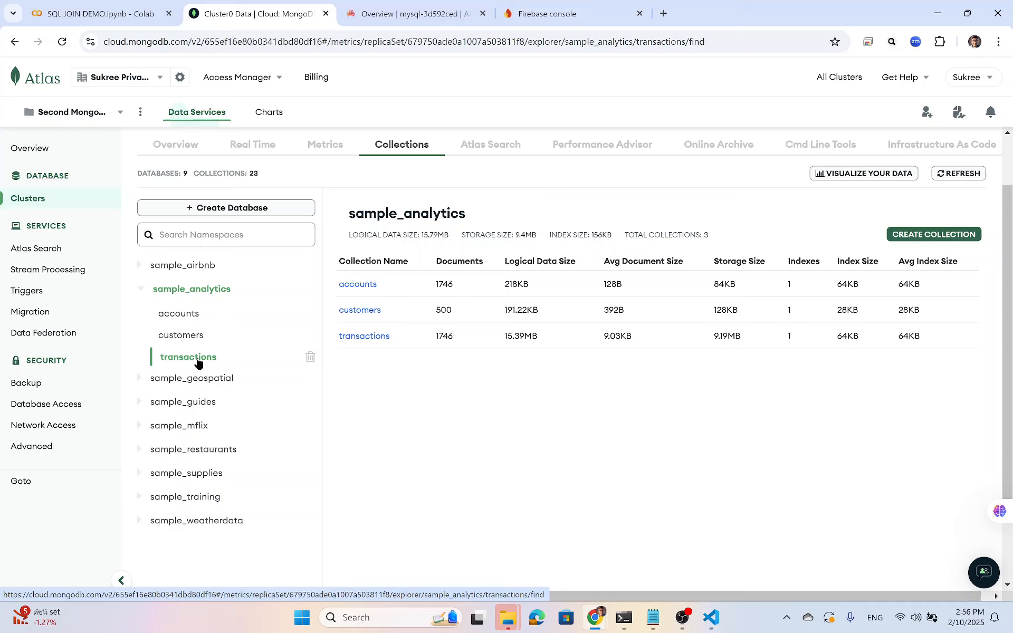
left_click(196, 317)
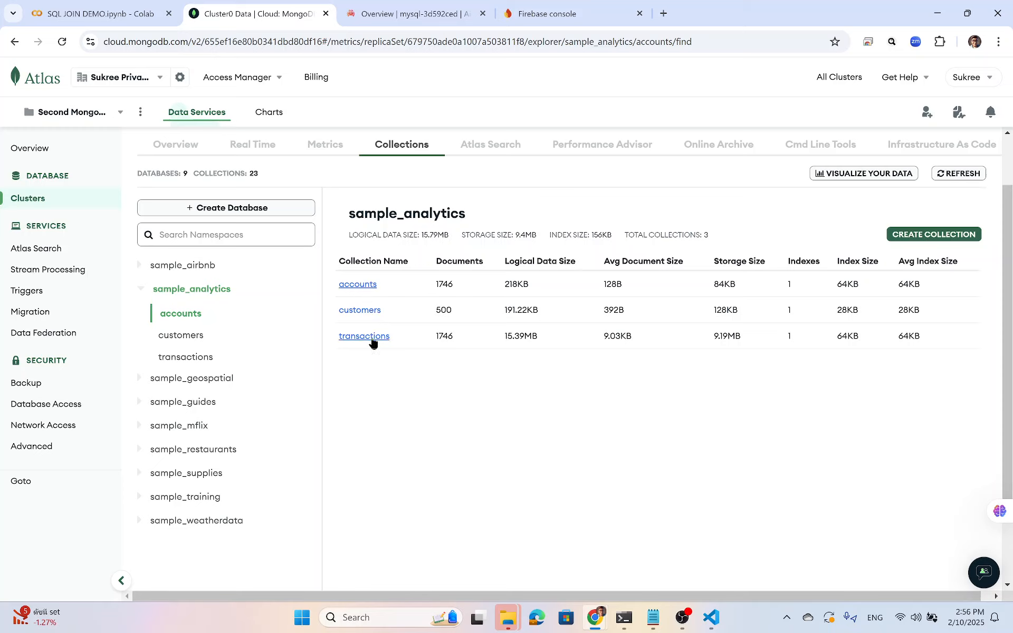
Open the accounts collection's documents and start editing the first account document.
left_click(366, 290)
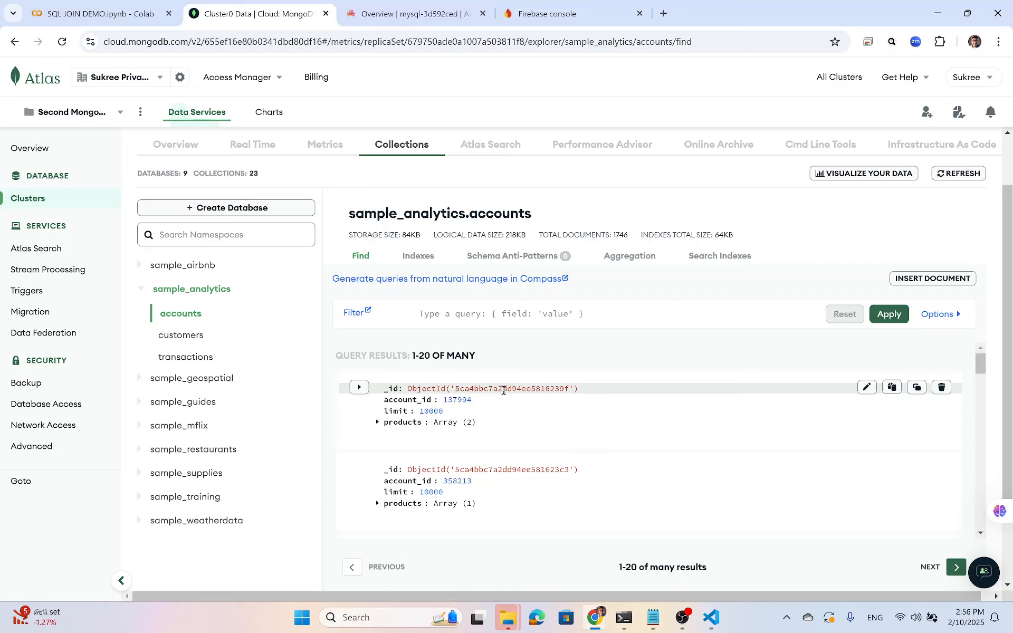
double_click(457, 401)
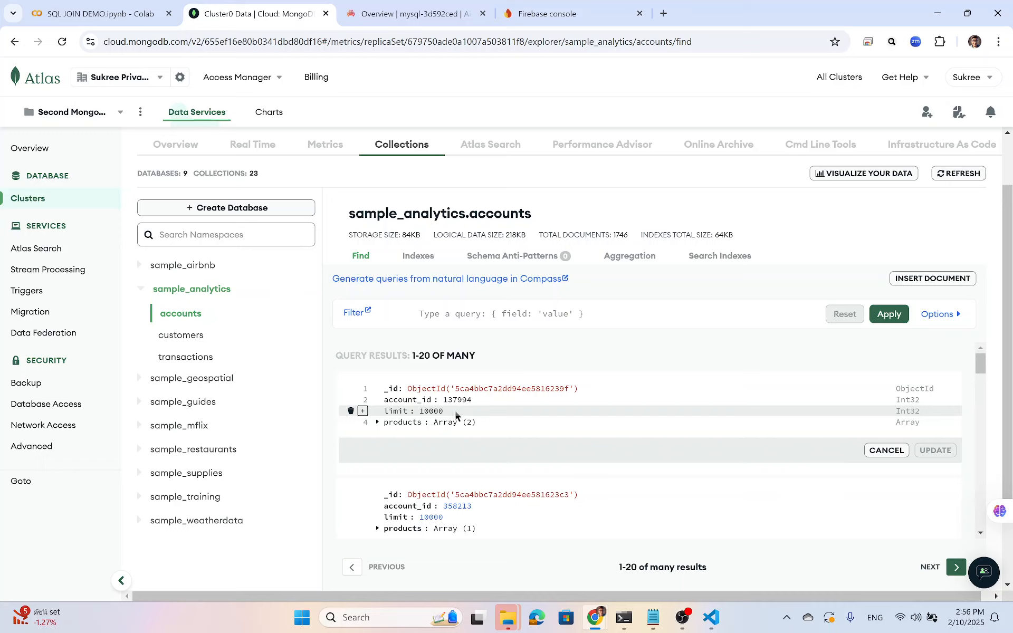
scroll(454, 410, "down", 2)
scroll(449, 401, "up", 2)
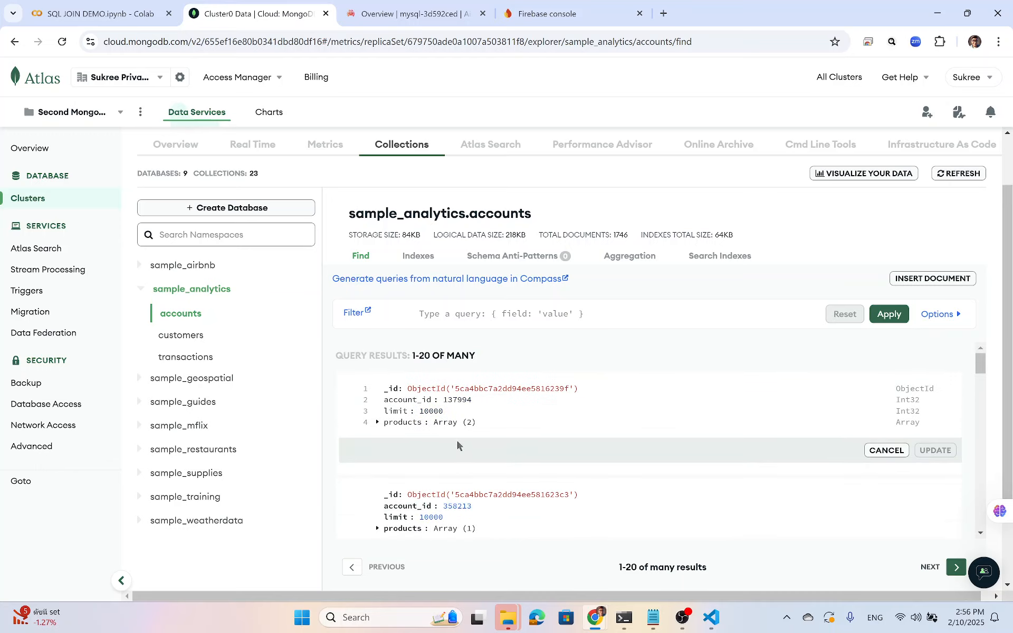
scroll(459, 481, "down", 4)
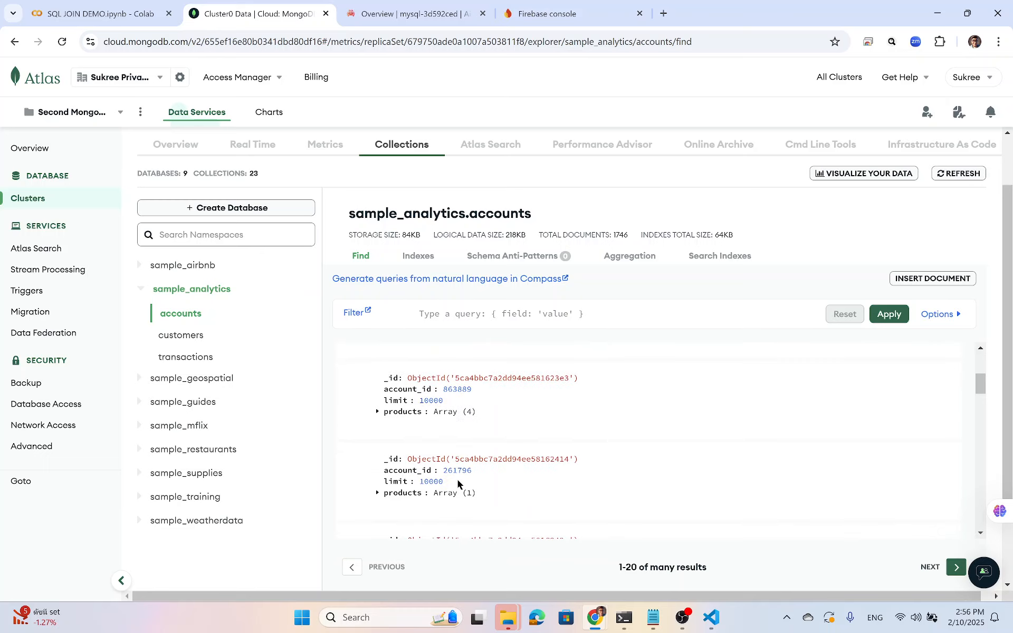
Switch to the customers collection and expand the first customer's accounts array.
left_click(196, 336)
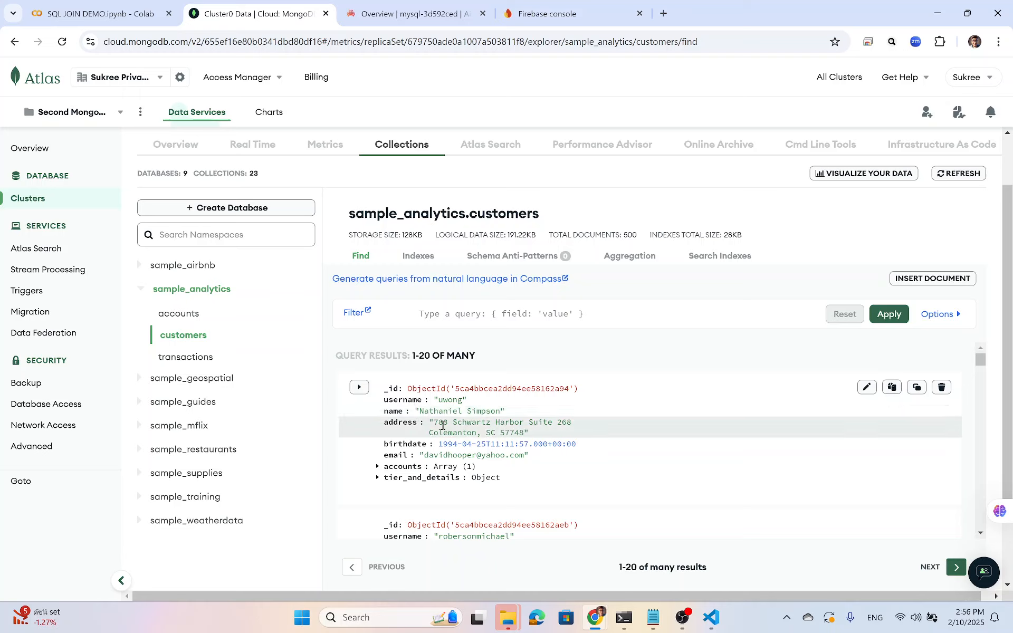
scroll(464, 449, "down", 1)
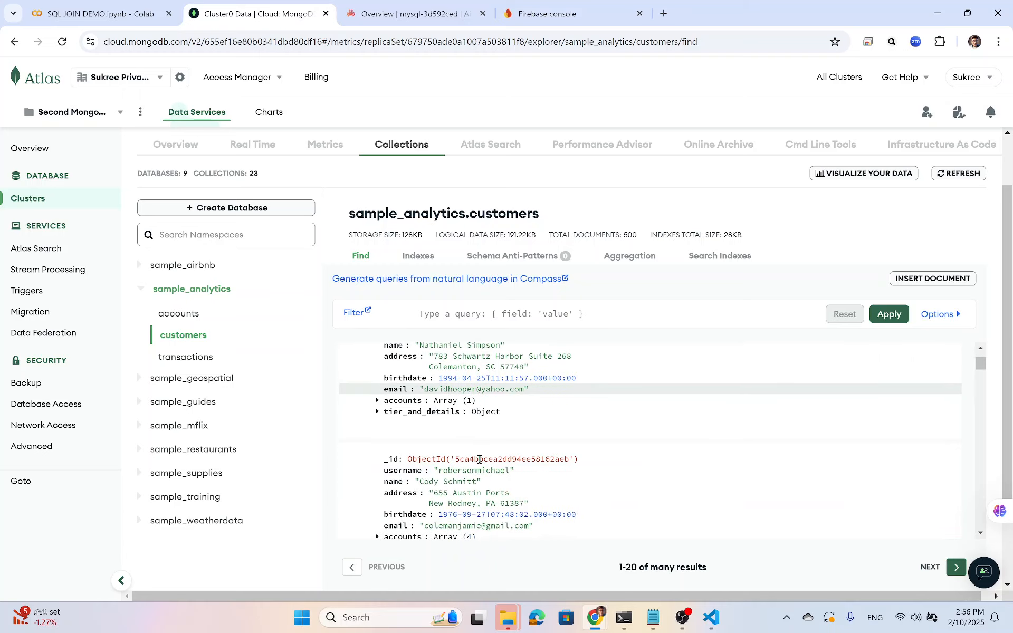
left_click(377, 401)
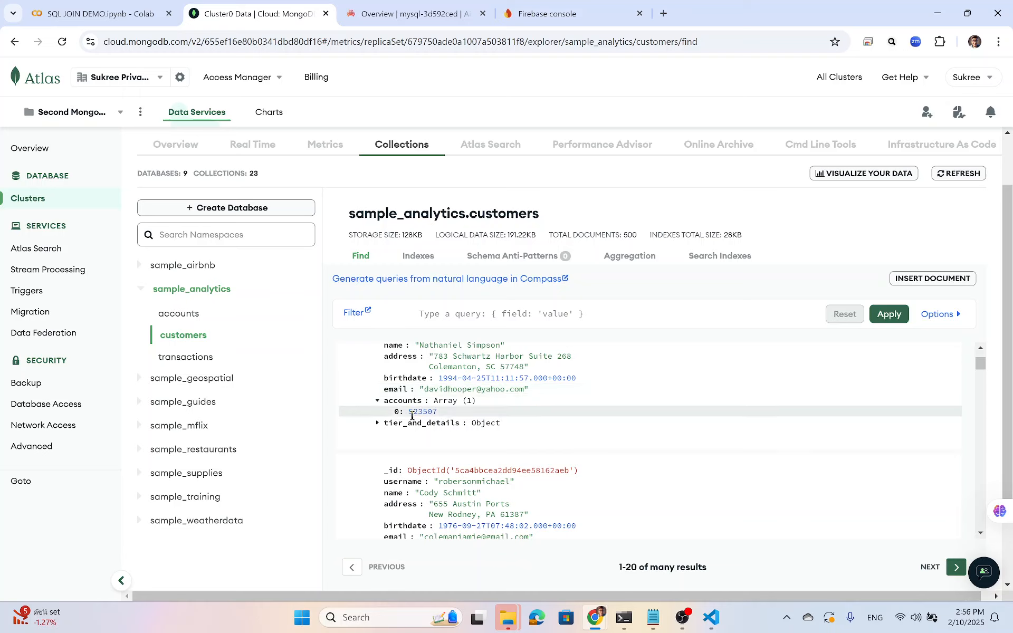
scroll(489, 423, "down", 1)
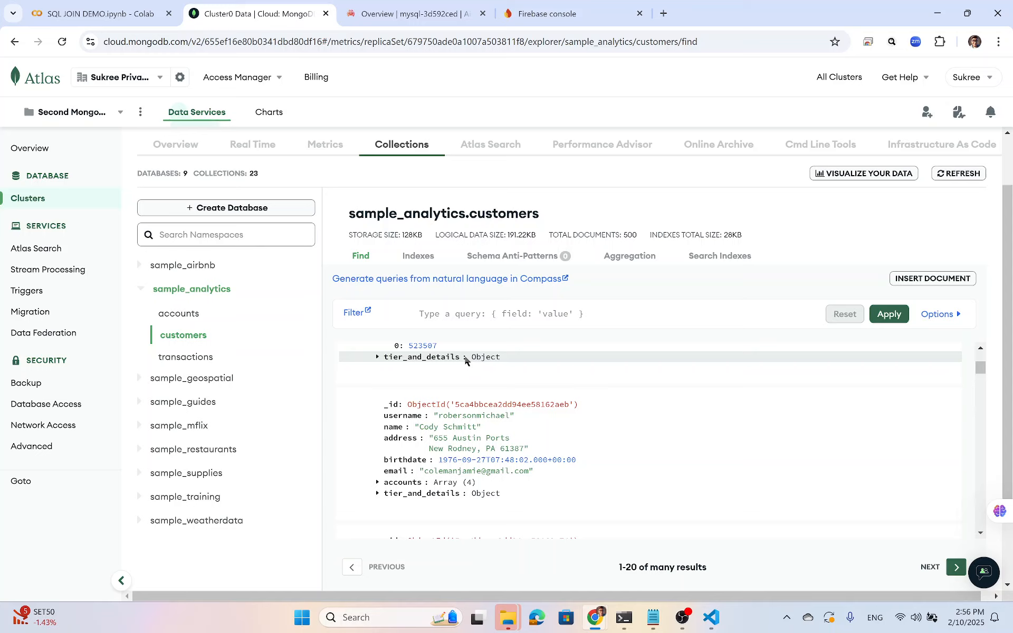
Scroll through the mysql-3d592ced overview's connection details, plan, backups and maintenance sections.
left_click(431, 16)
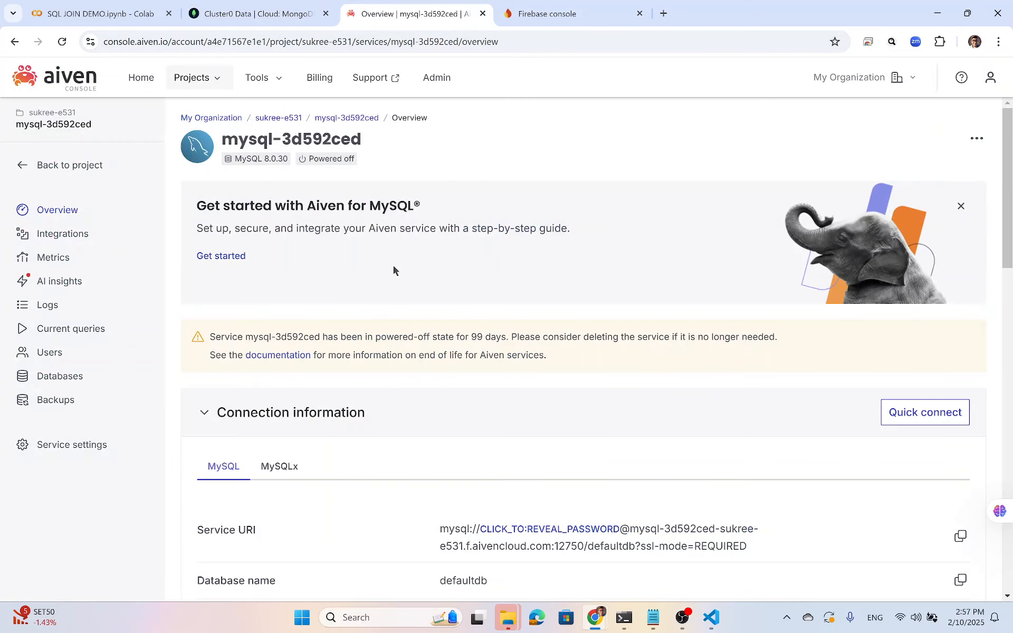
scroll(394, 269, "down", 3)
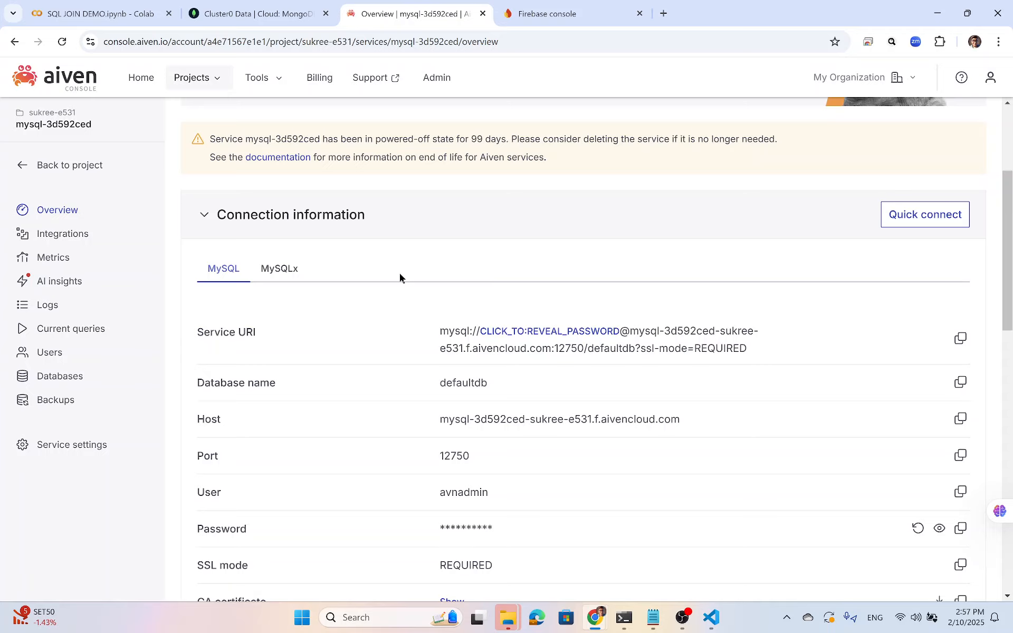
scroll(436, 343, "down", 5)
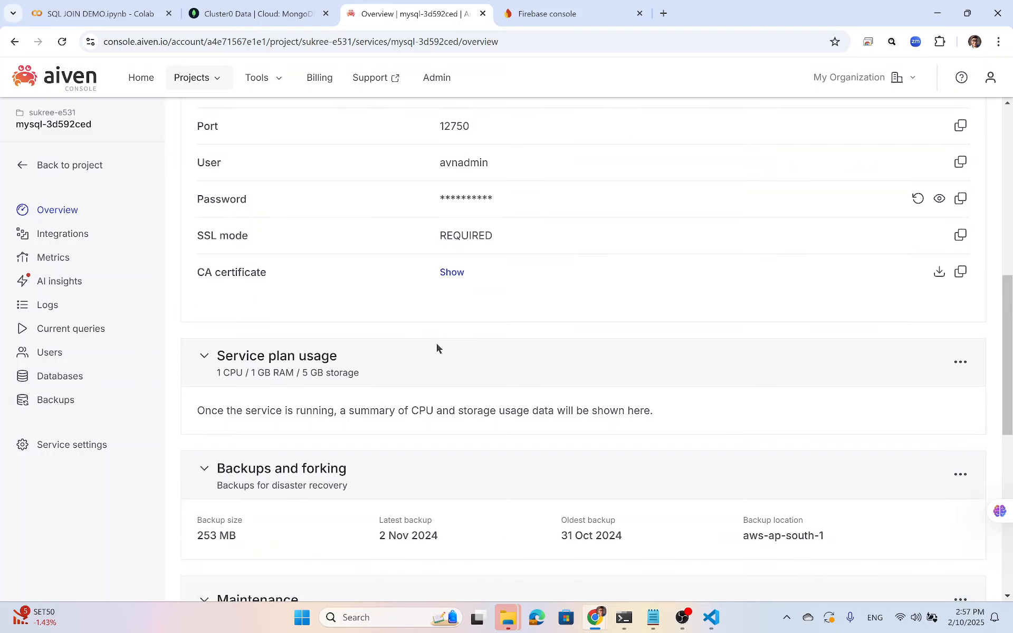
scroll(437, 348, "down", 2)
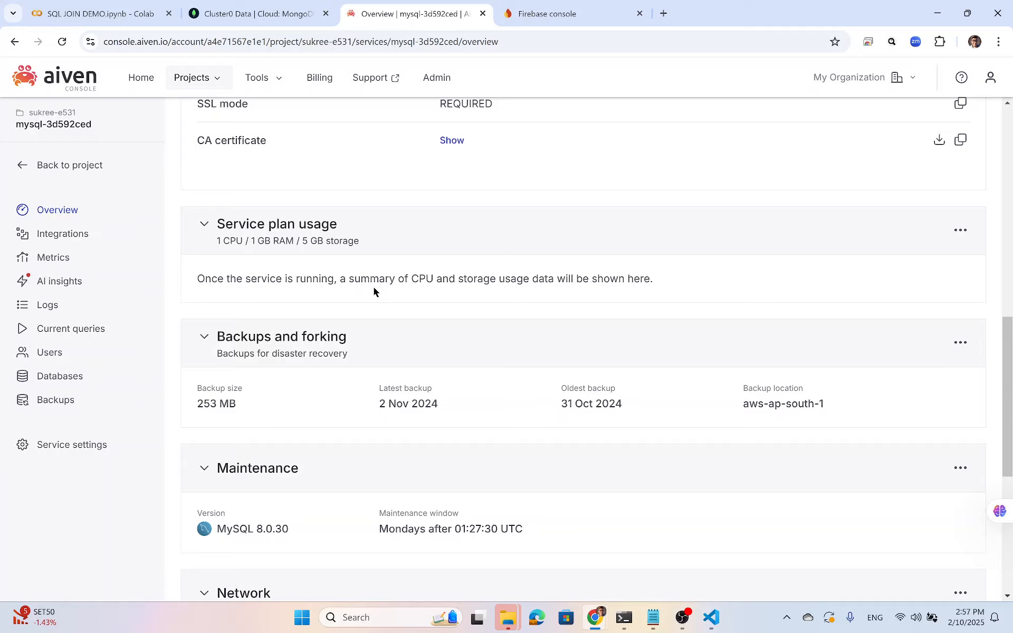
scroll(373, 292, "up", 10)
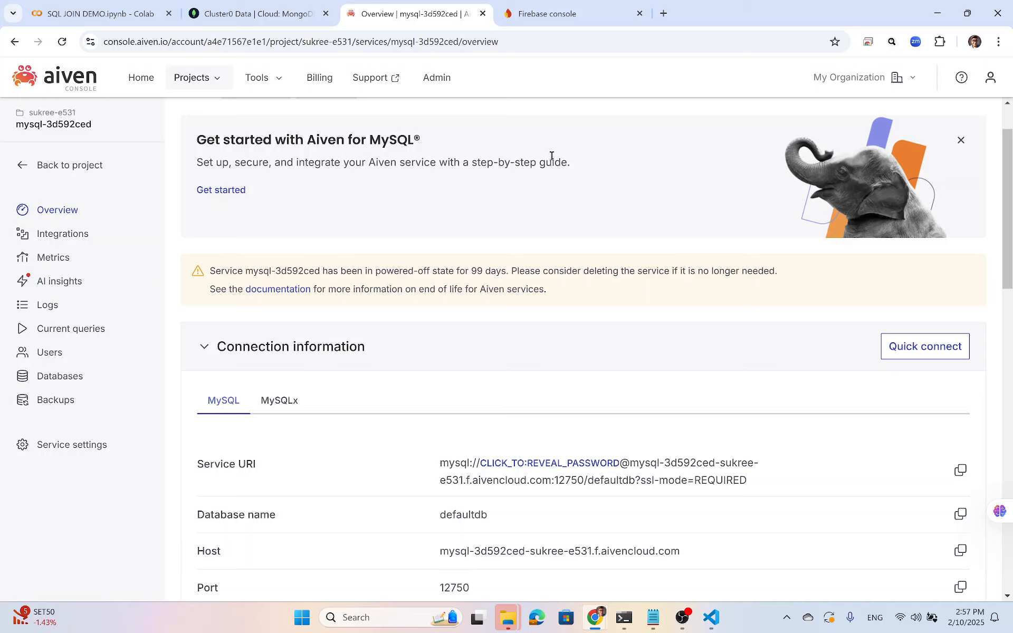
Strip the '?pli=1' parameter from the Firebase console address and reload the projects page.
left_click(547, 19)
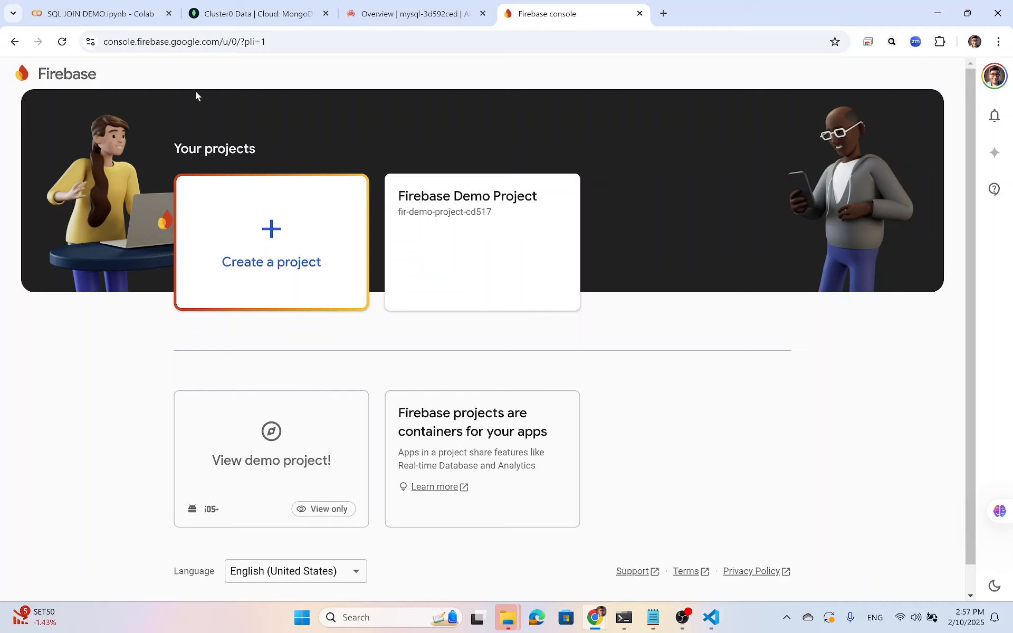
left_click_drag(220, 41, 343, 38)
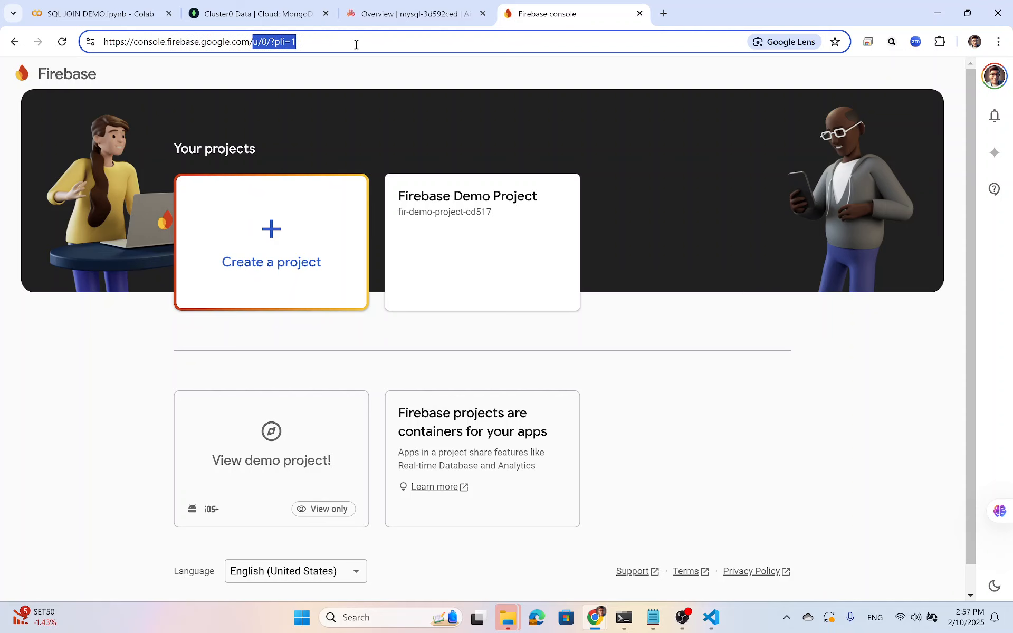
key("BackSpace")
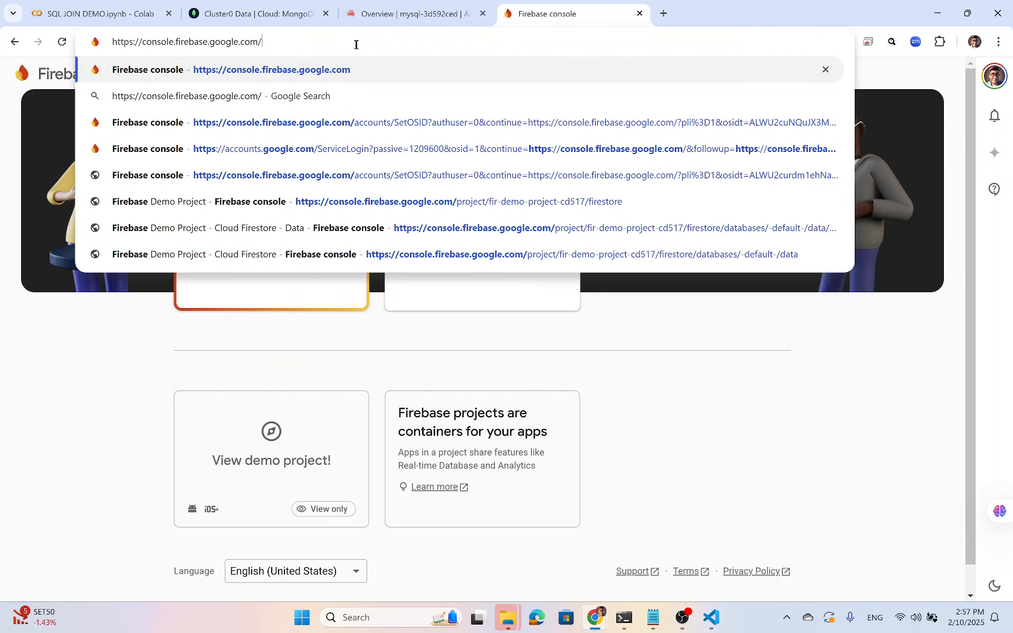
key("Return")
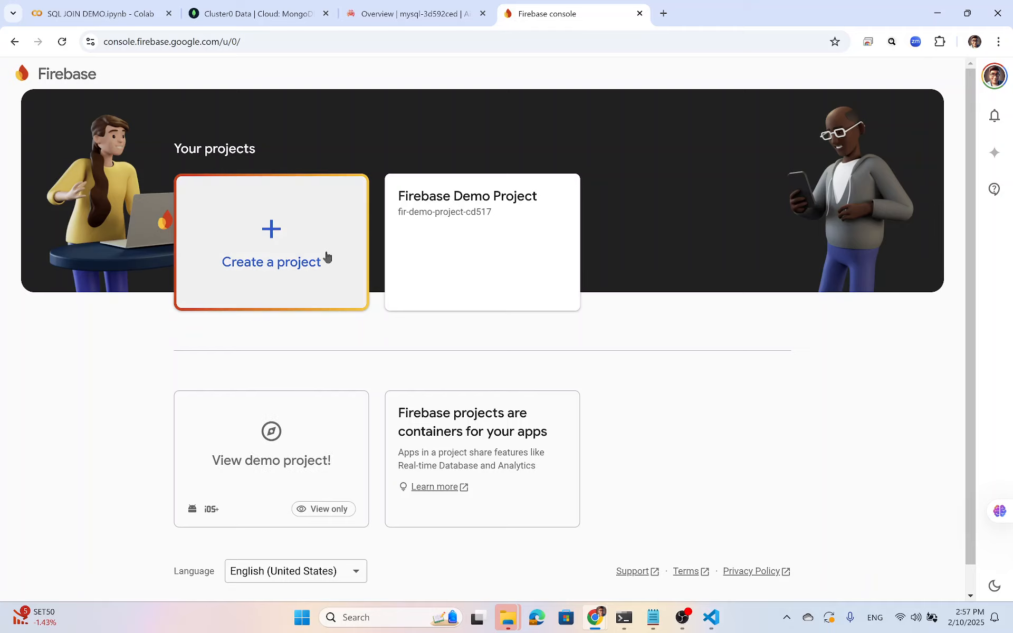
scroll(325, 256, "down", 1)
Open Firebase Database.ipynb from Colab's recent notebooks list.
left_click(109, 16)
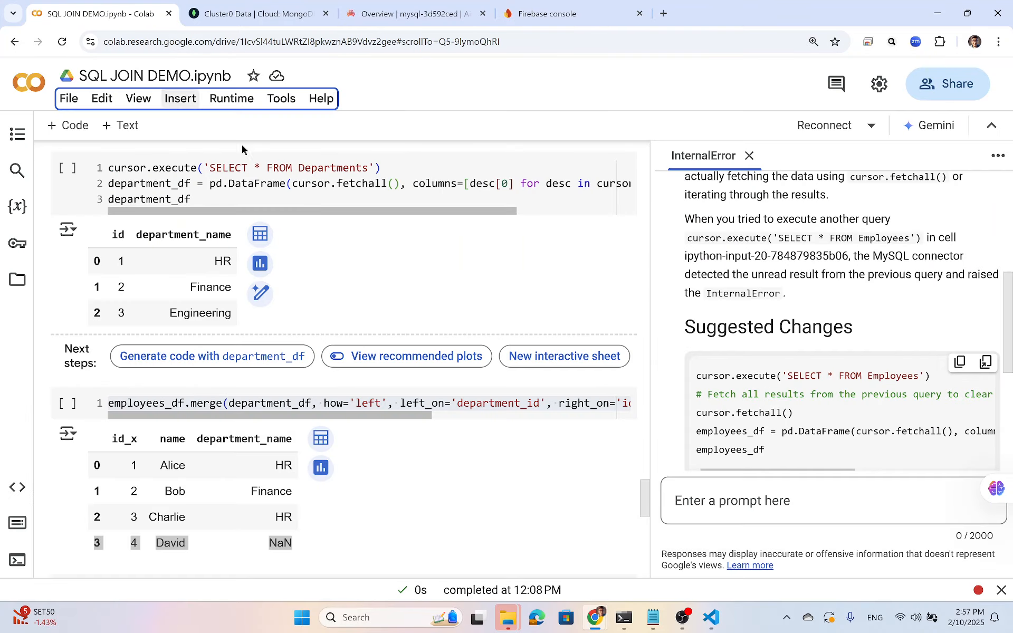
scroll(260, 188, "up", 5)
scroll(260, 188, "up", 4)
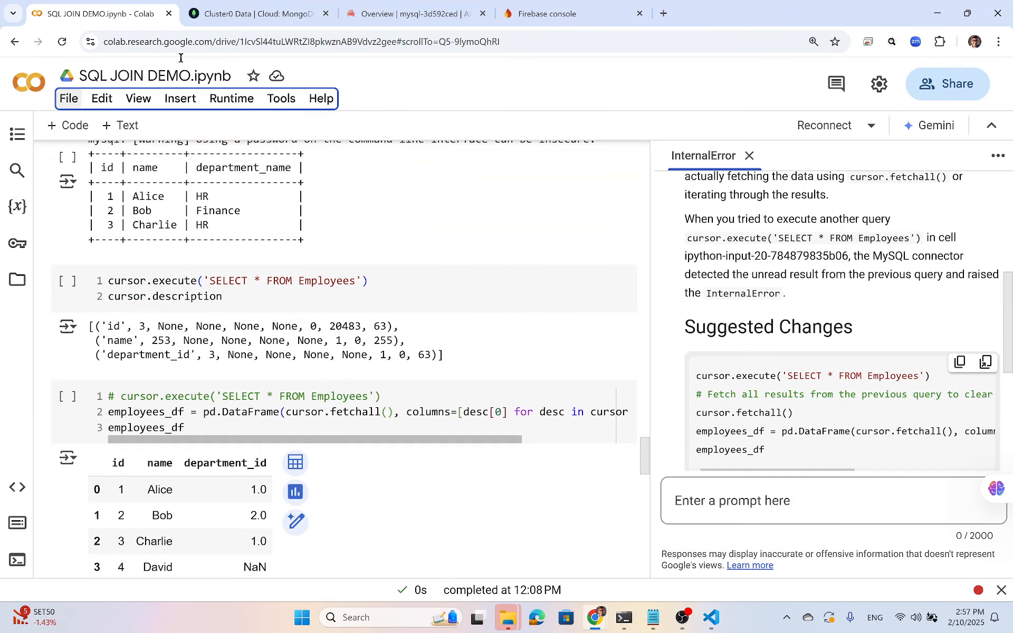
left_click(543, 16)
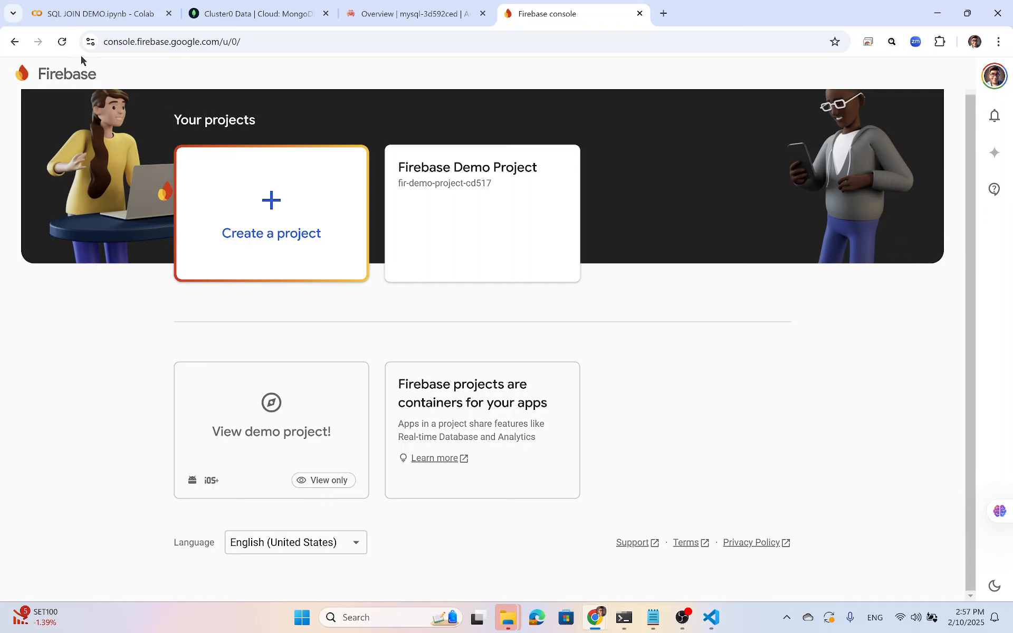
left_click(101, 15)
left_click(69, 98)
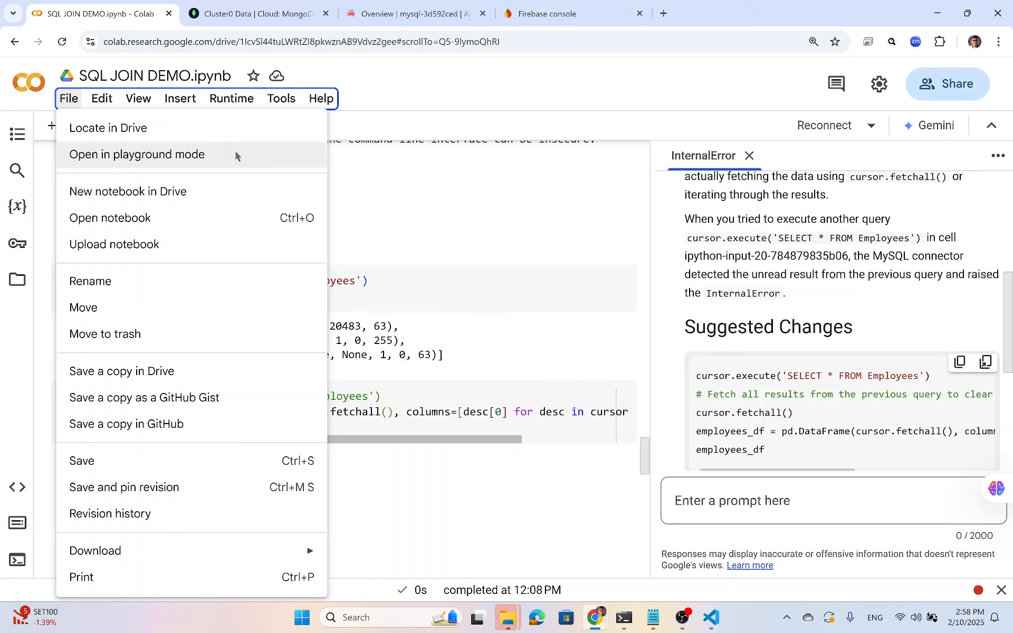
left_click(230, 216)
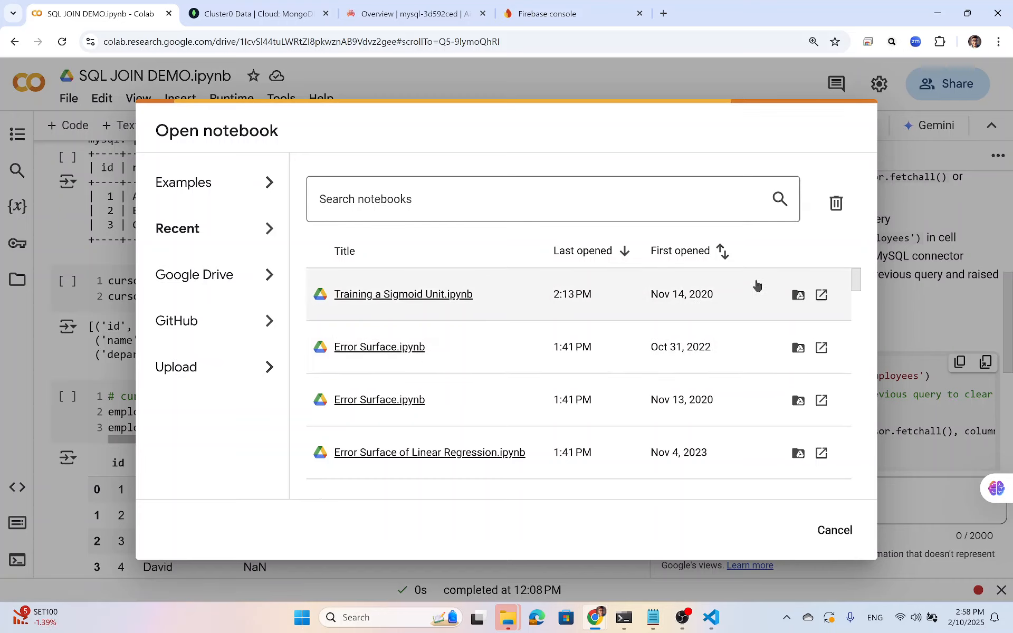
scroll(696, 327, "down", 3)
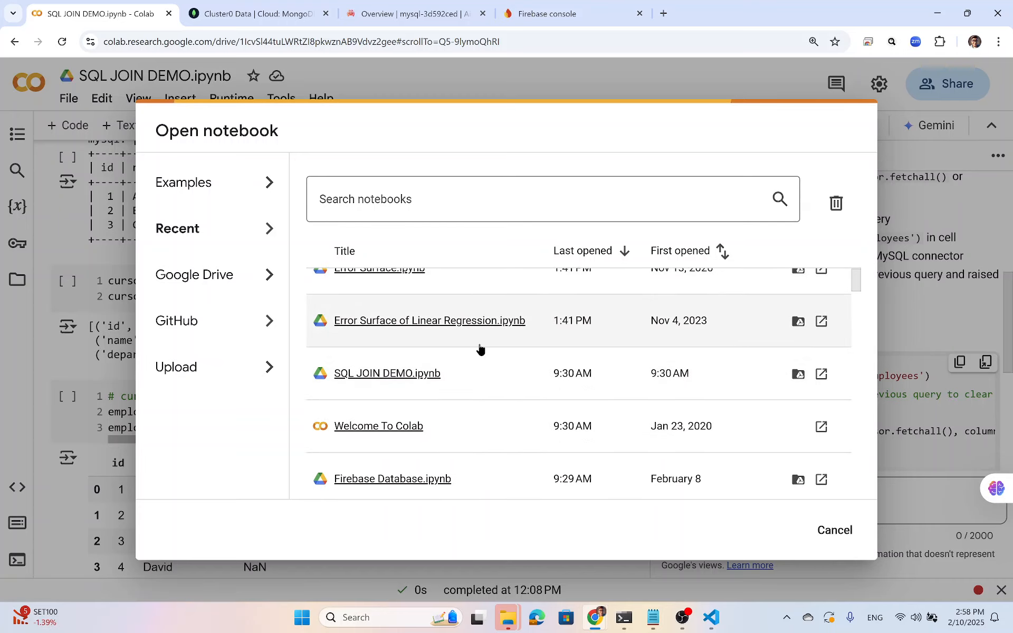
scroll(472, 364, "down", 1)
left_click(403, 414)
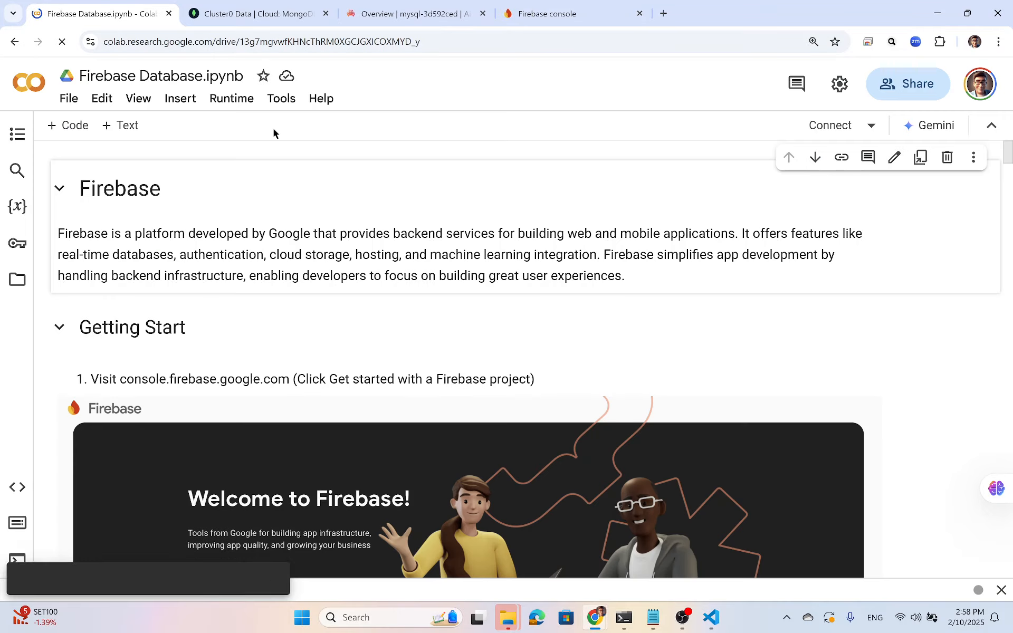
Read through the notebook's Getting Start Firebase steps, then return to the Firebase projects page.
scroll(284, 158, "down", 1)
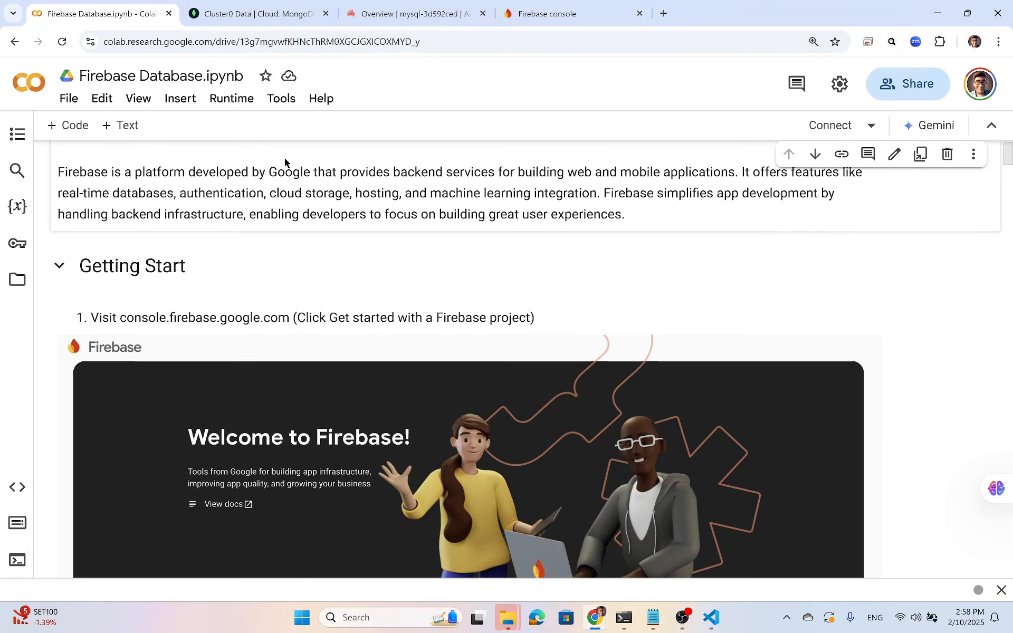
scroll(283, 157, "down", 3)
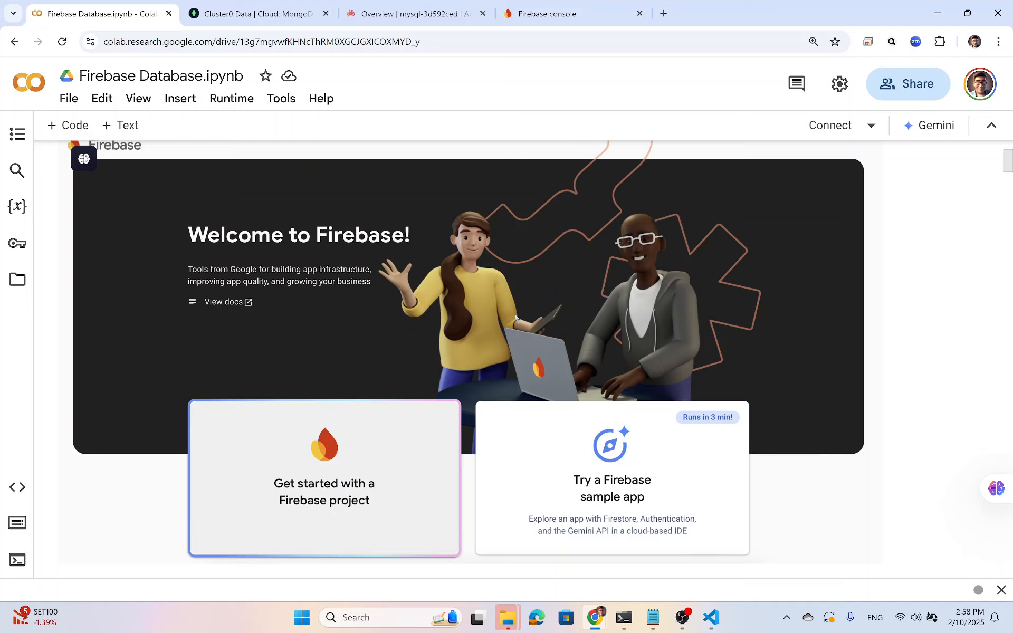
scroll(361, 471, "down", 7)
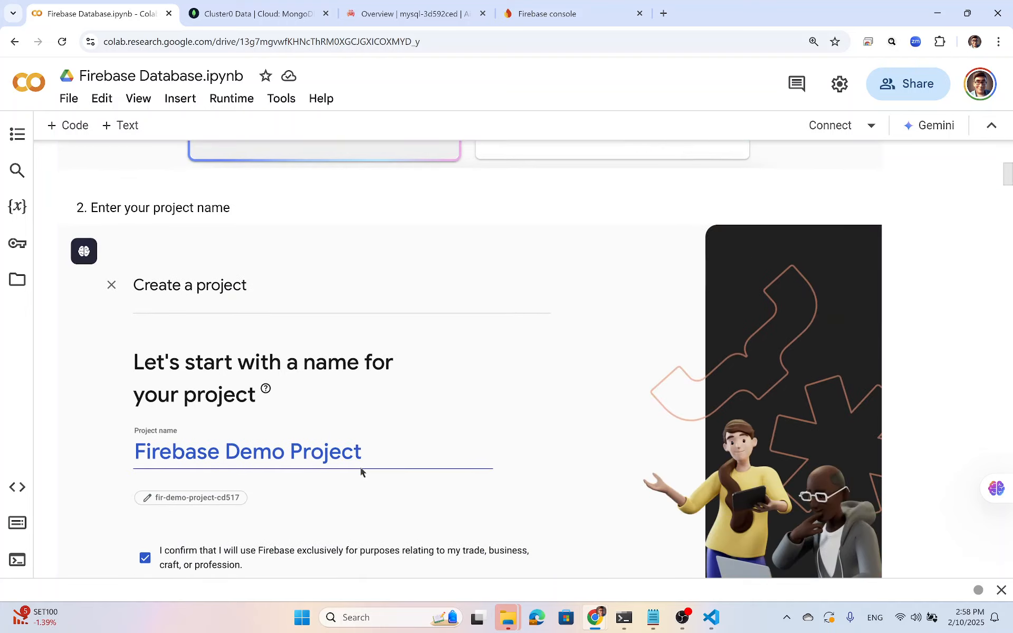
scroll(371, 445, "down", 1)
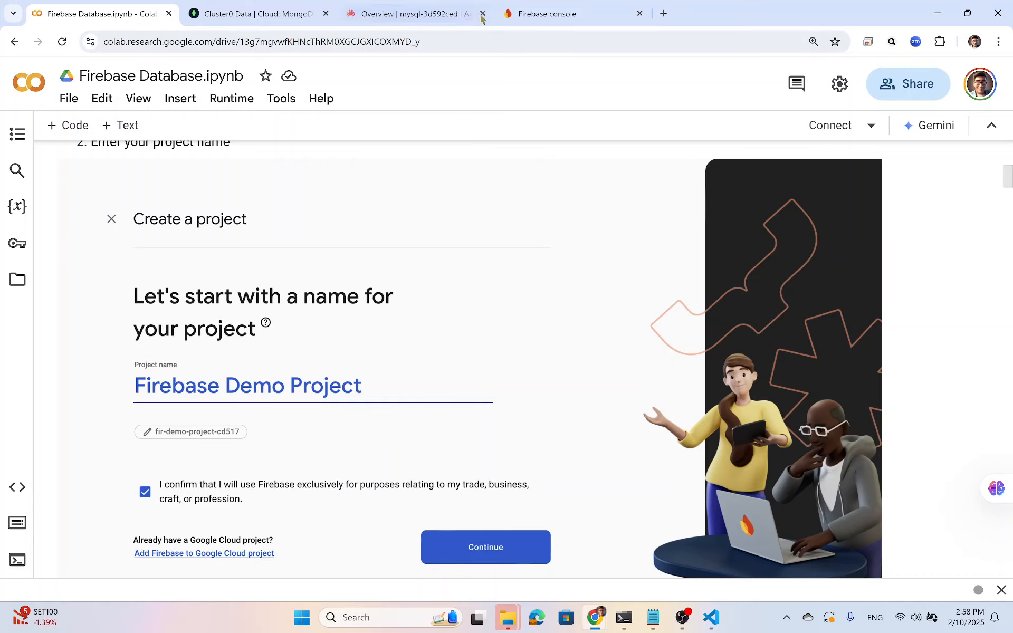
left_click(563, 14)
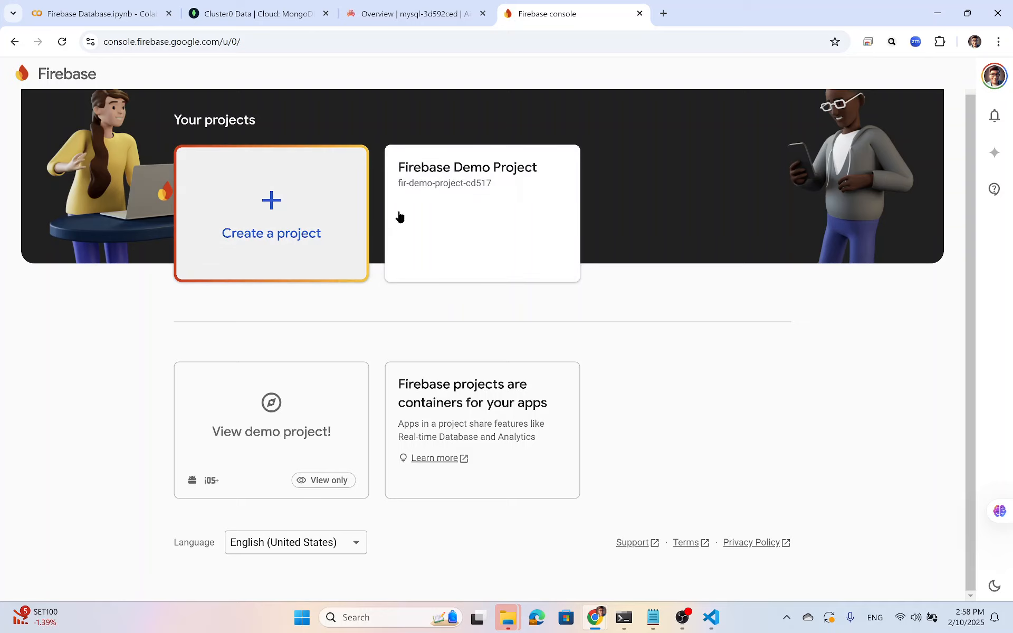
Start a new Firebase project named 'Live Demo Firebase'.
left_click(274, 213)
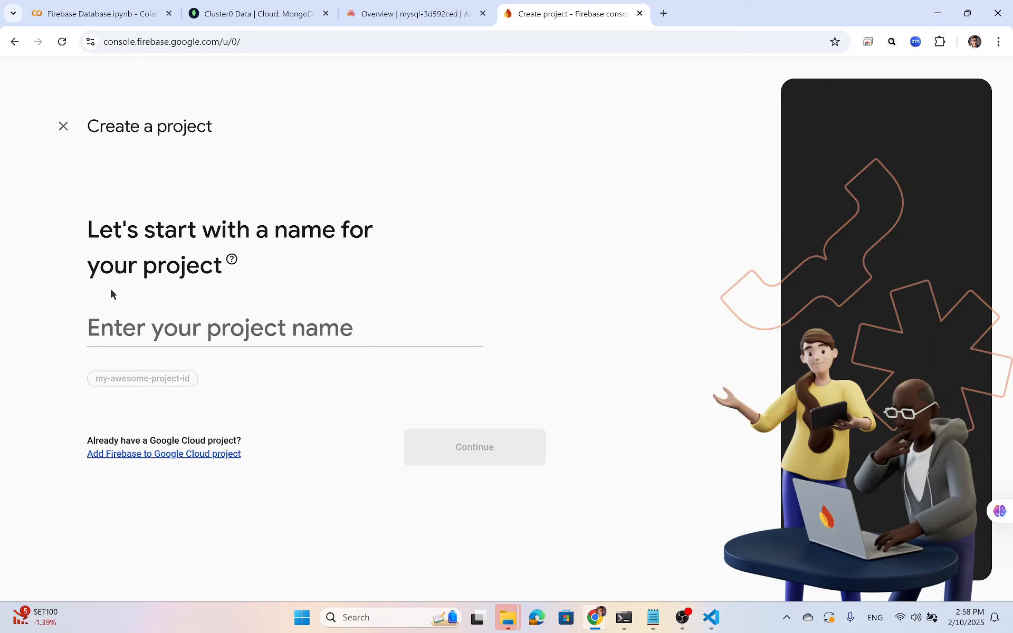
left_click(141, 335)
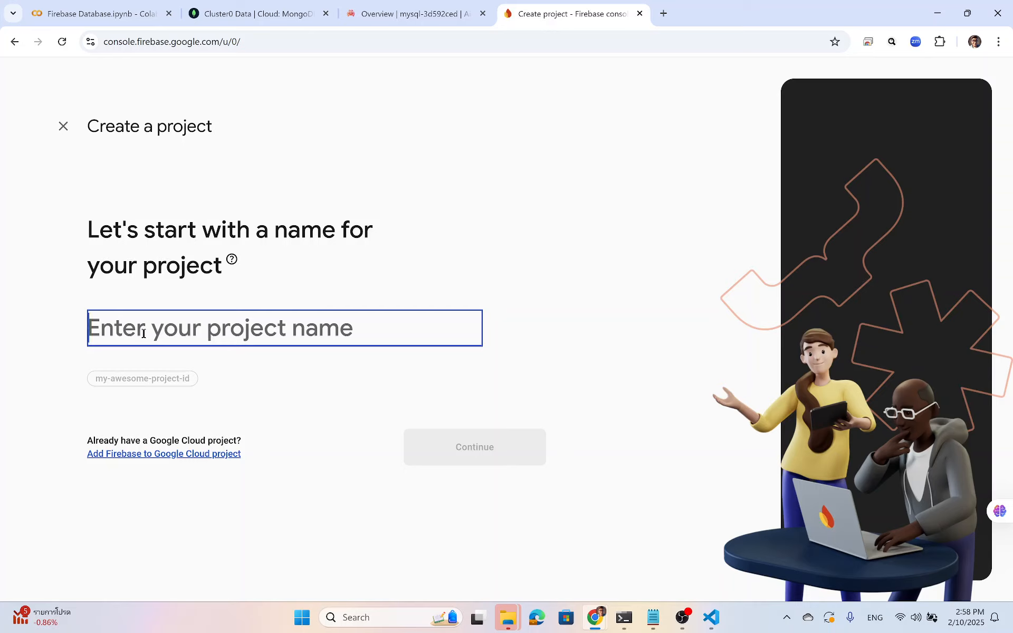
type("Live Demo ")
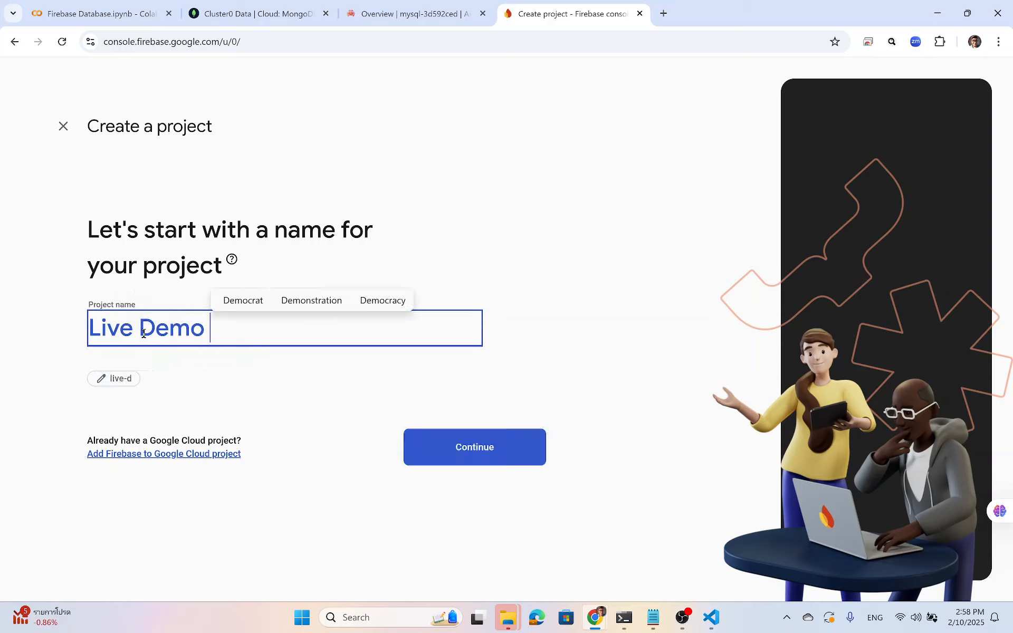
type("Firebase")
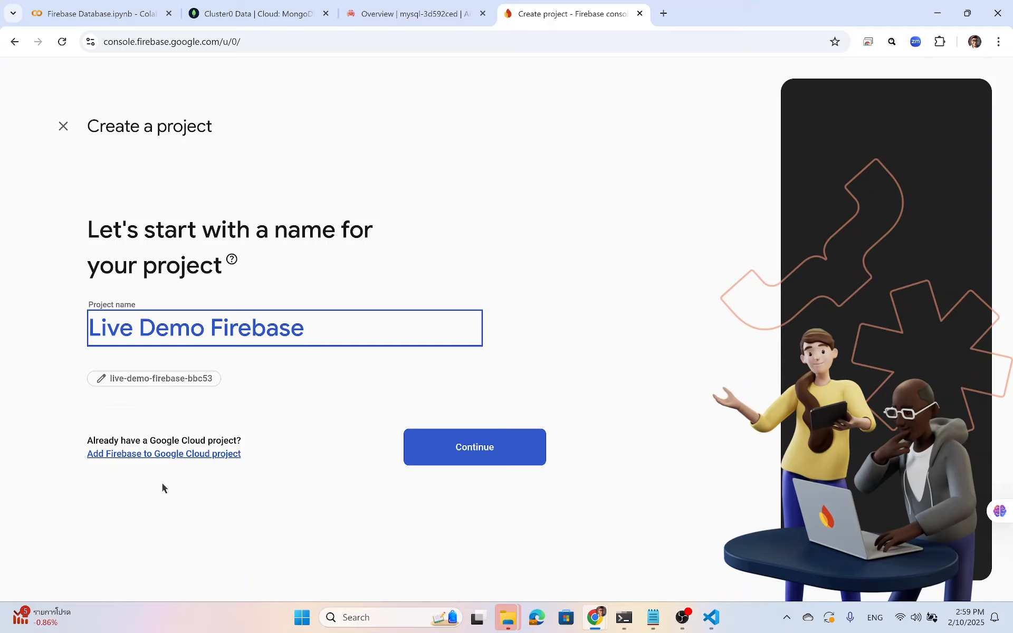
left_click(464, 458)
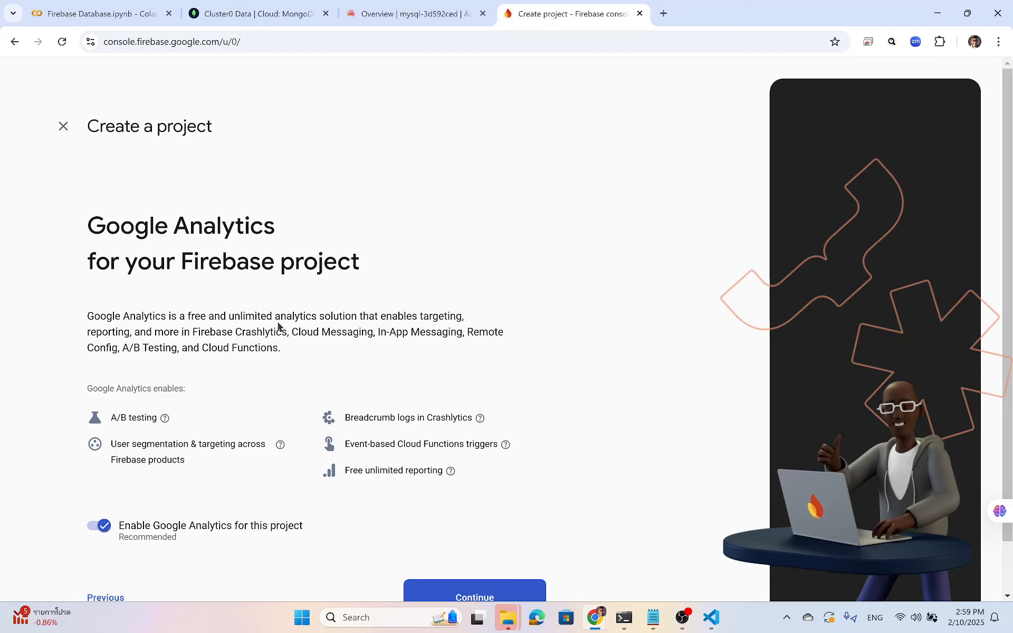
Keep Google Analytics enabled and link it to Default Account for Firebase.
scroll(234, 365, "down", 1)
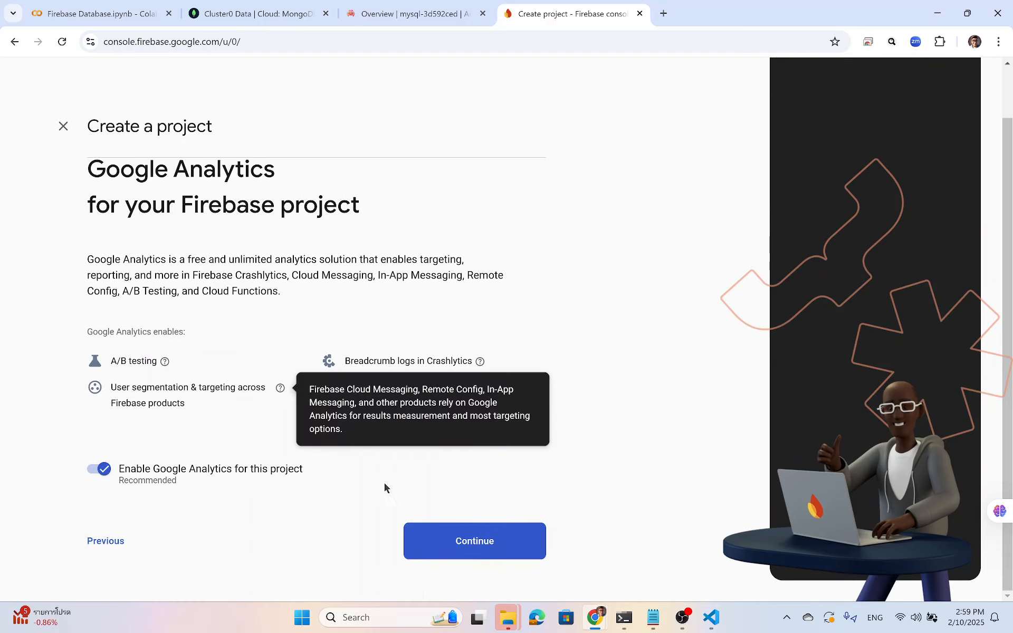
left_click(464, 545)
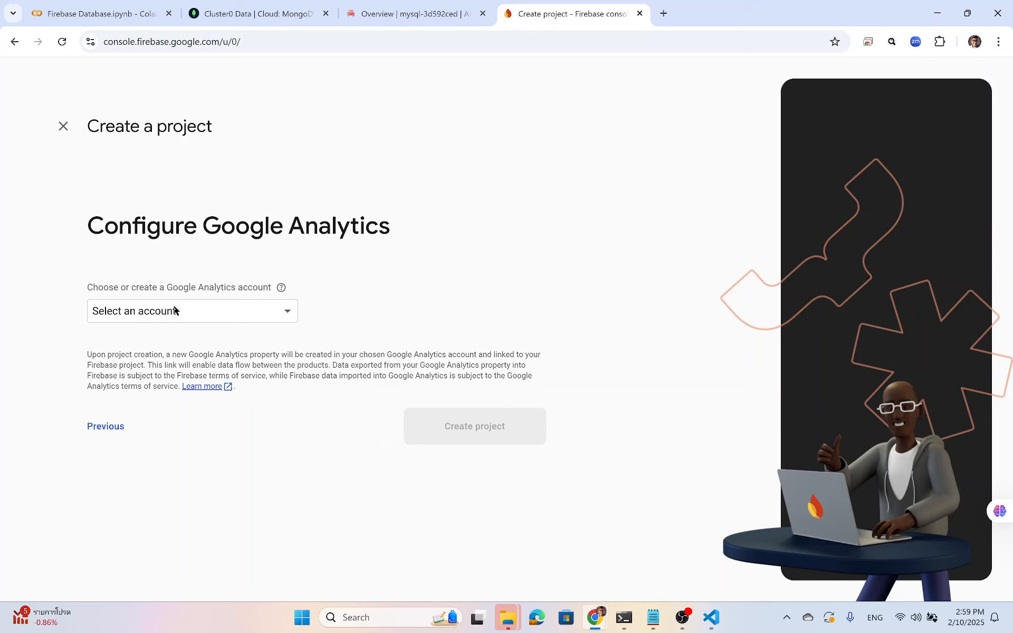
left_click(205, 313)
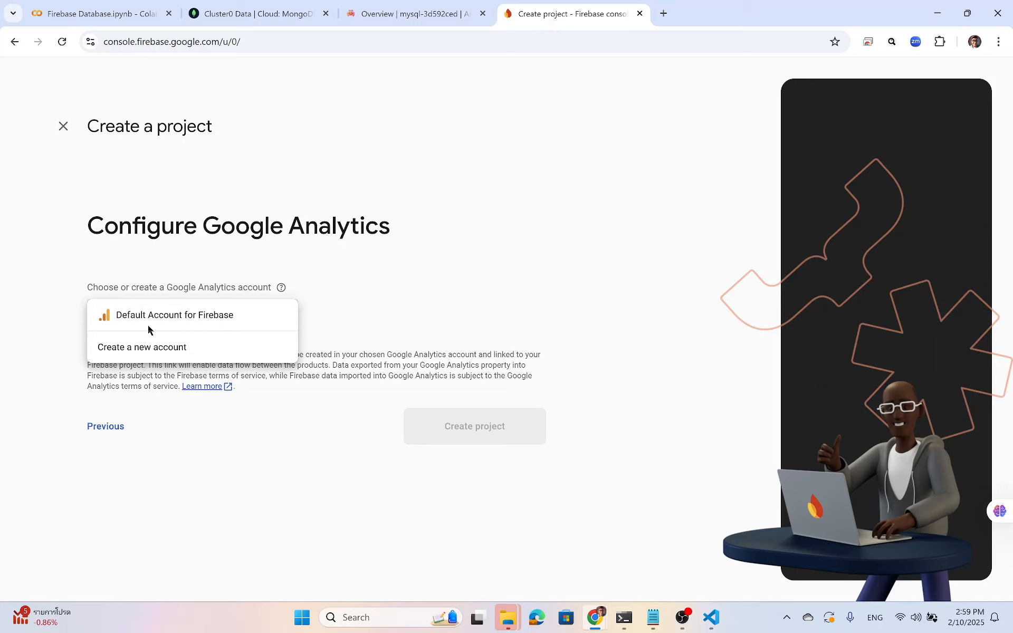
left_click(242, 315)
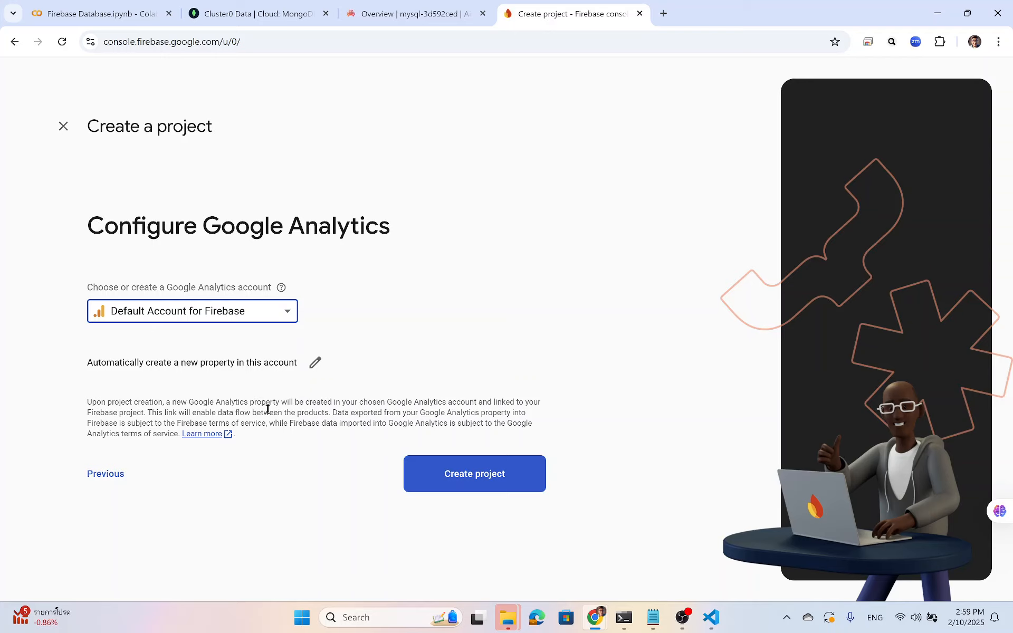
Create the Live Demo Firebase project and continue once it reports ready.
left_click(474, 485)
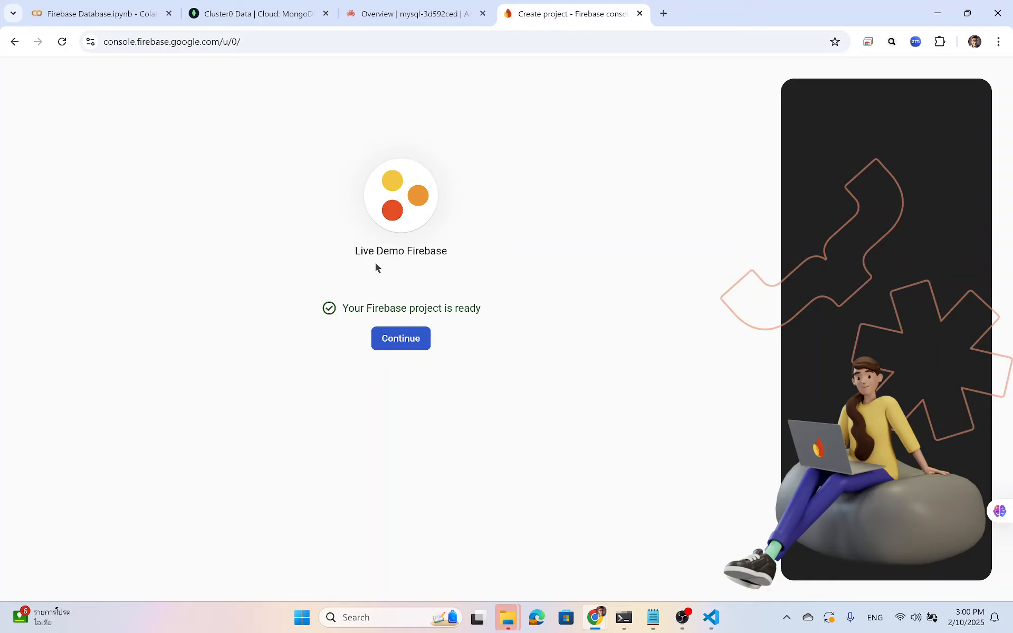
left_click(407, 338)
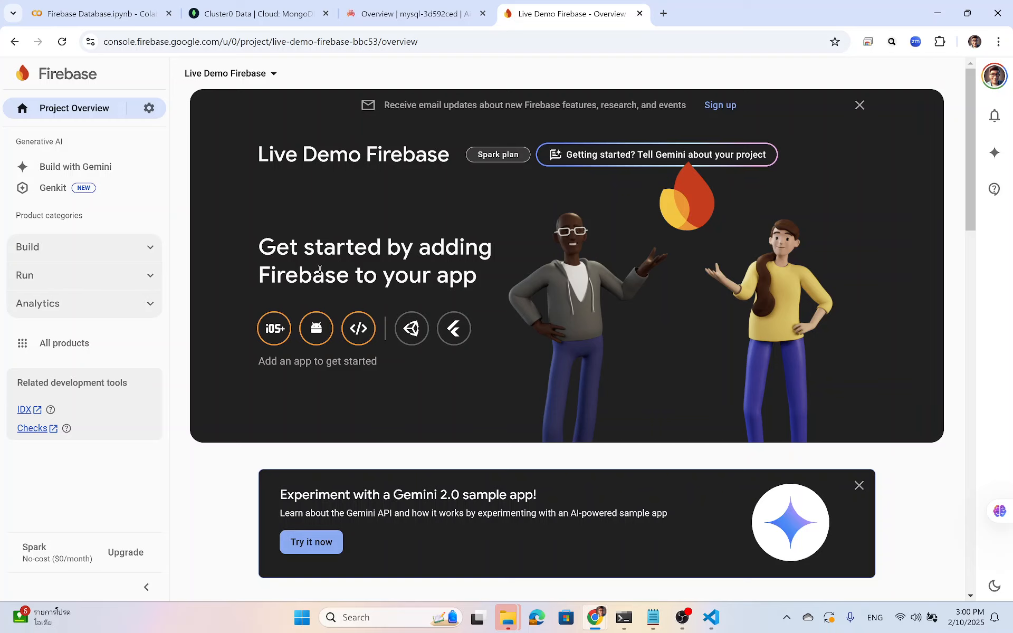
Go to Firestore Database under the Build section of the project's sidebar.
scroll(375, 297, "down", 4)
scroll(375, 296, "up", 3)
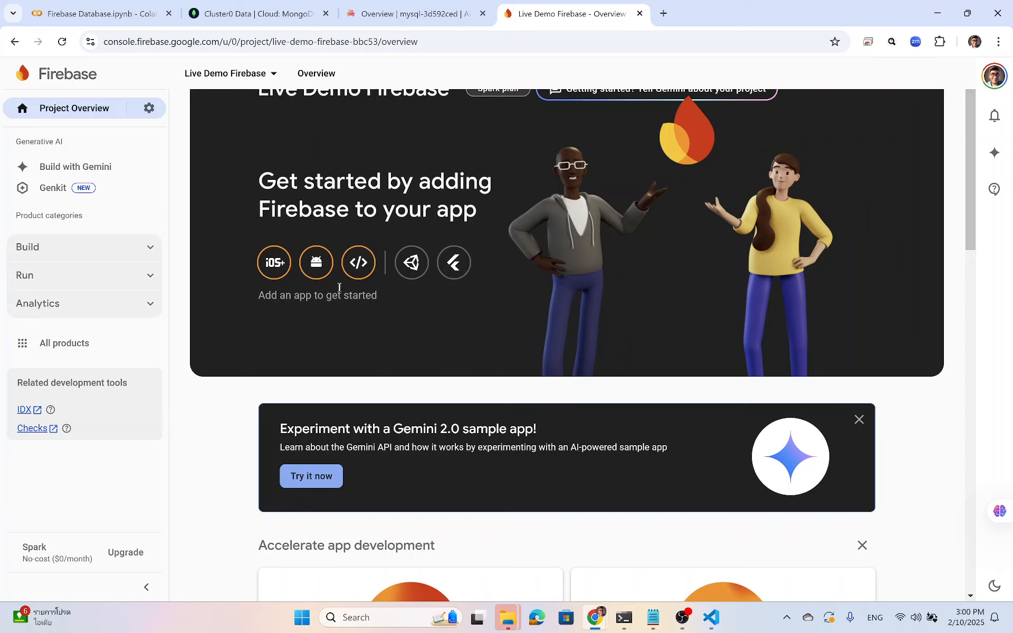
scroll(365, 282, "down", 10)
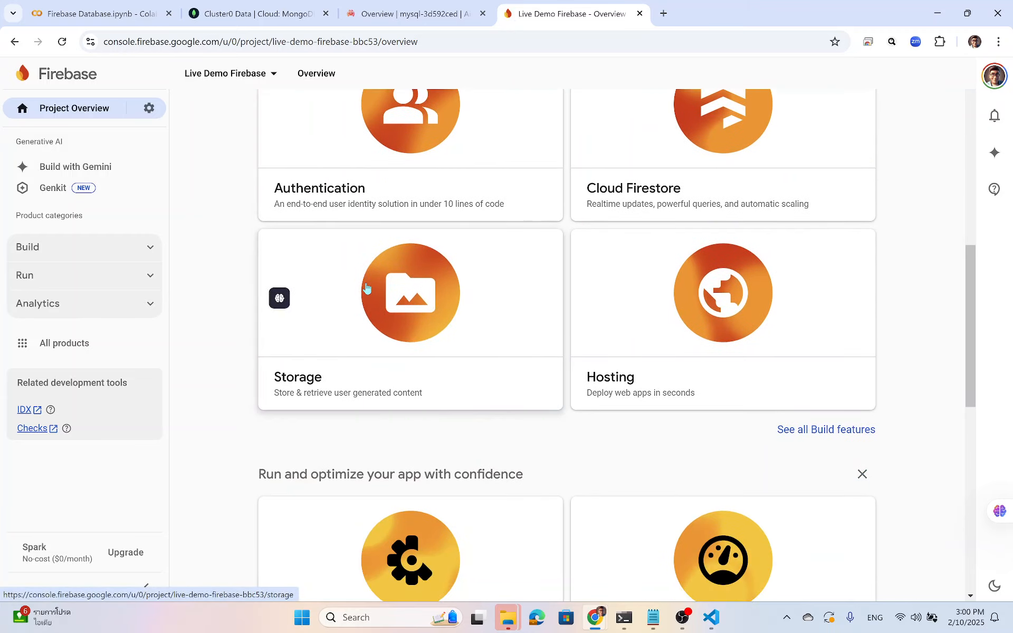
scroll(366, 286, "up", 10)
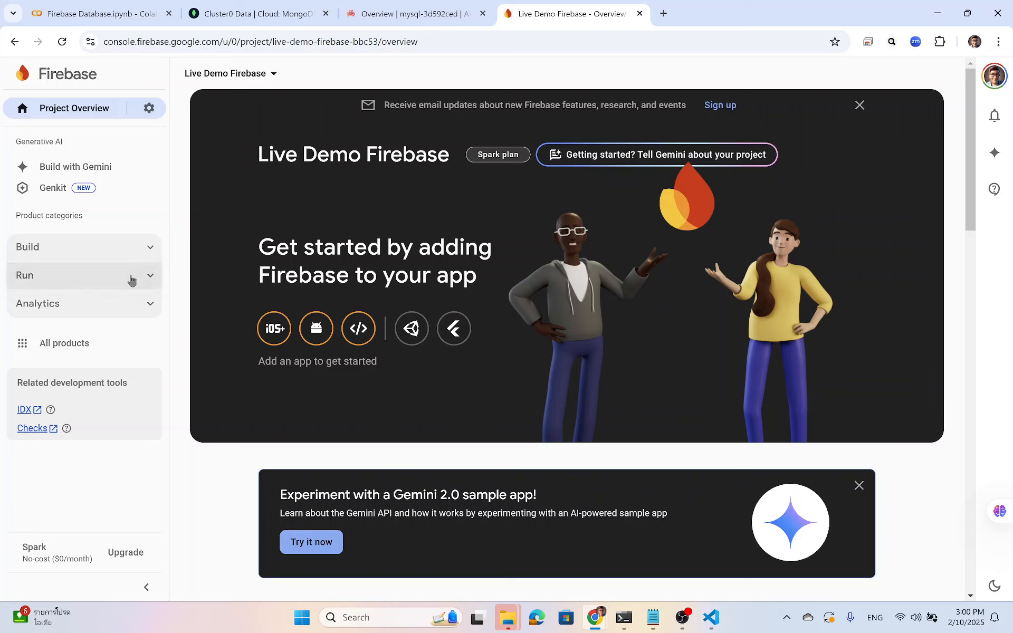
left_click(151, 249)
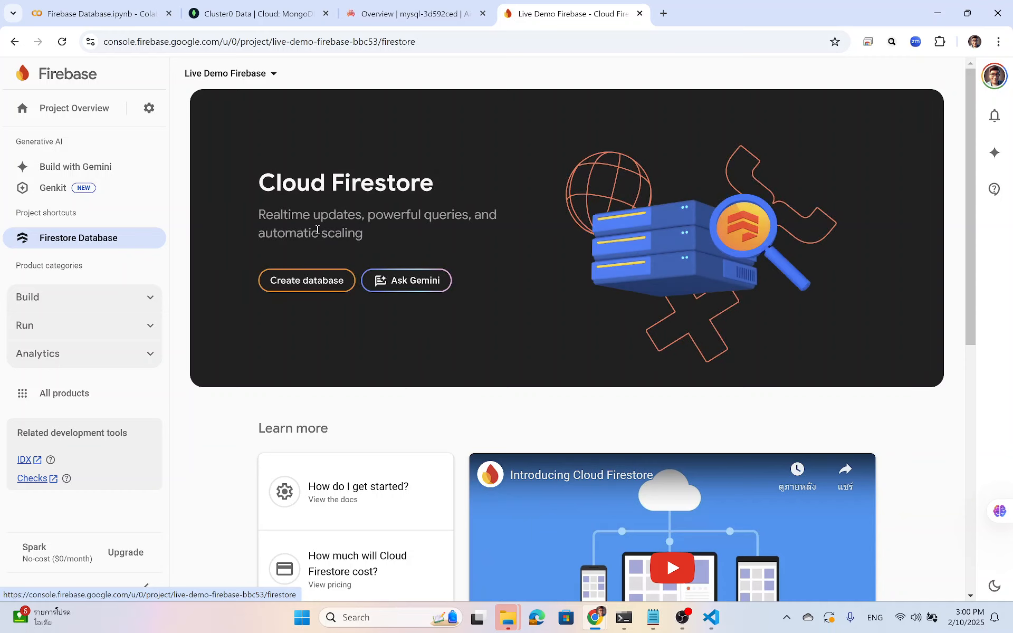
Create the (default) Firestore database, keeping location nam5 (United States) and starting in test mode.
left_click(328, 282)
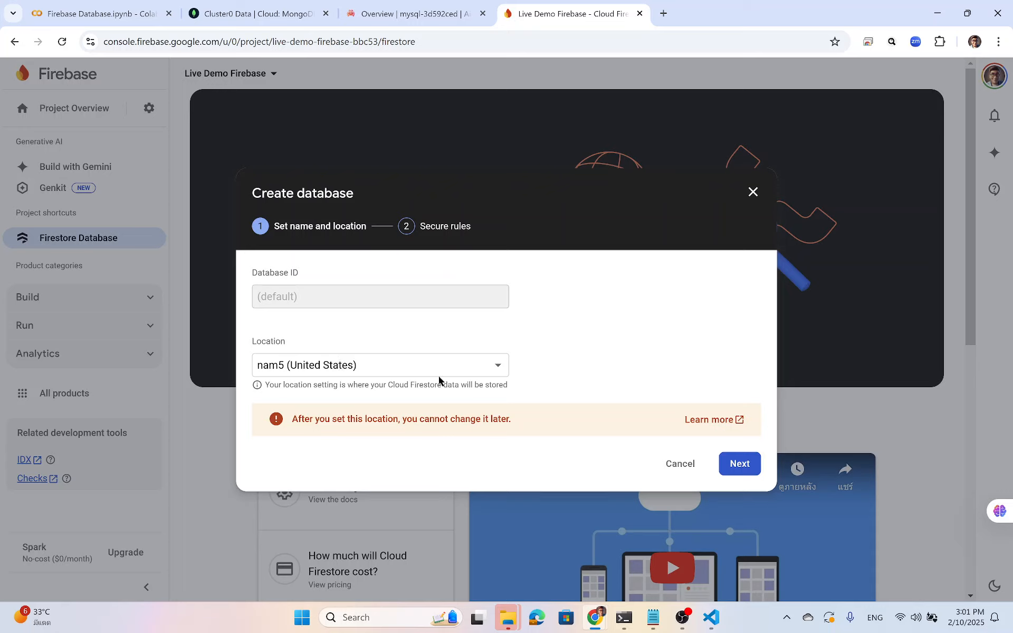
left_click(739, 465)
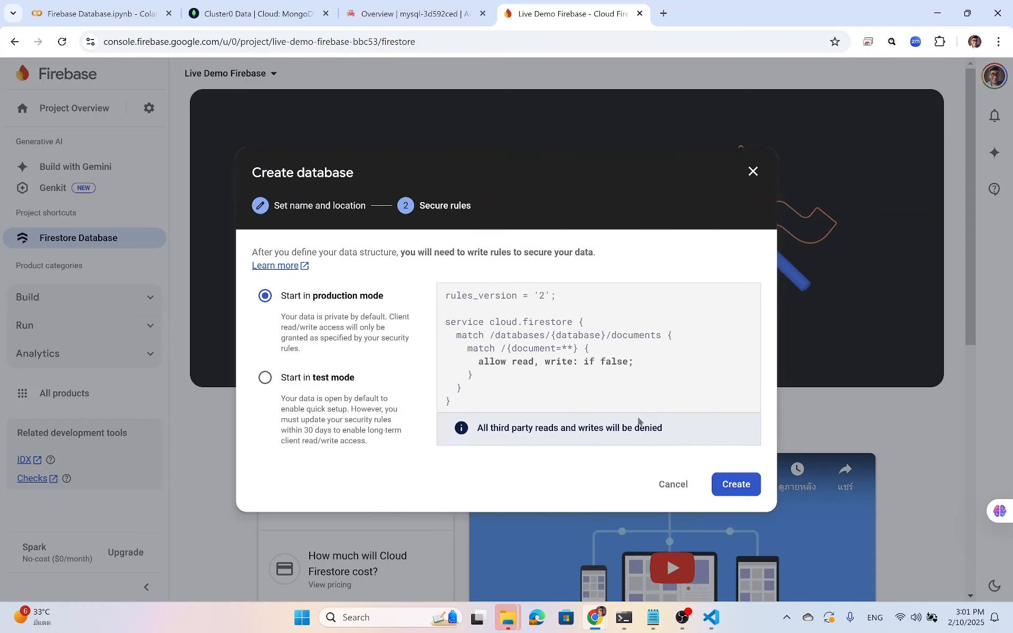
left_click(312, 377)
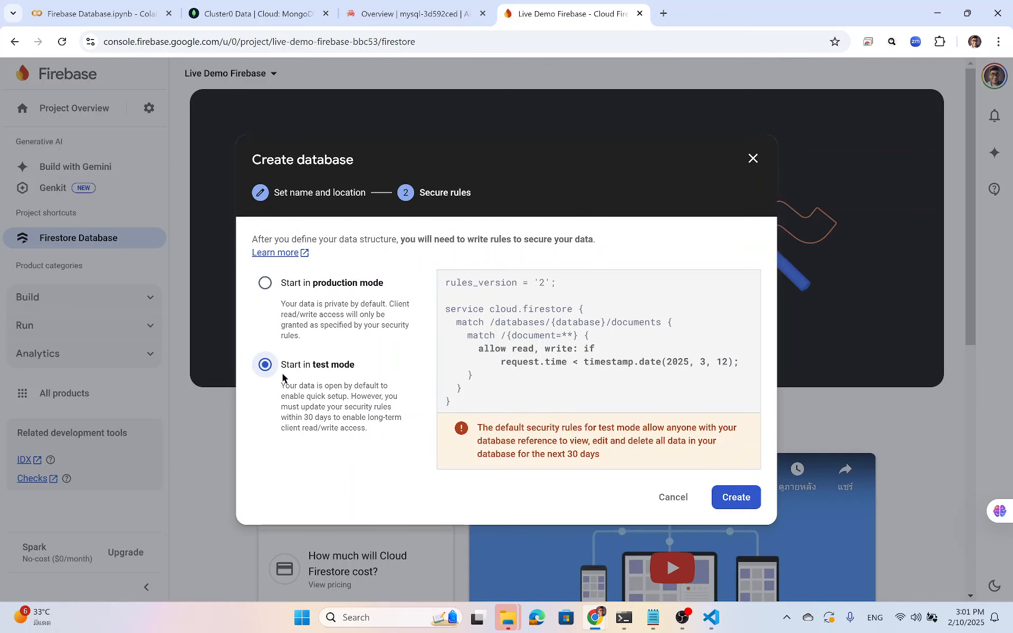
left_click(746, 501)
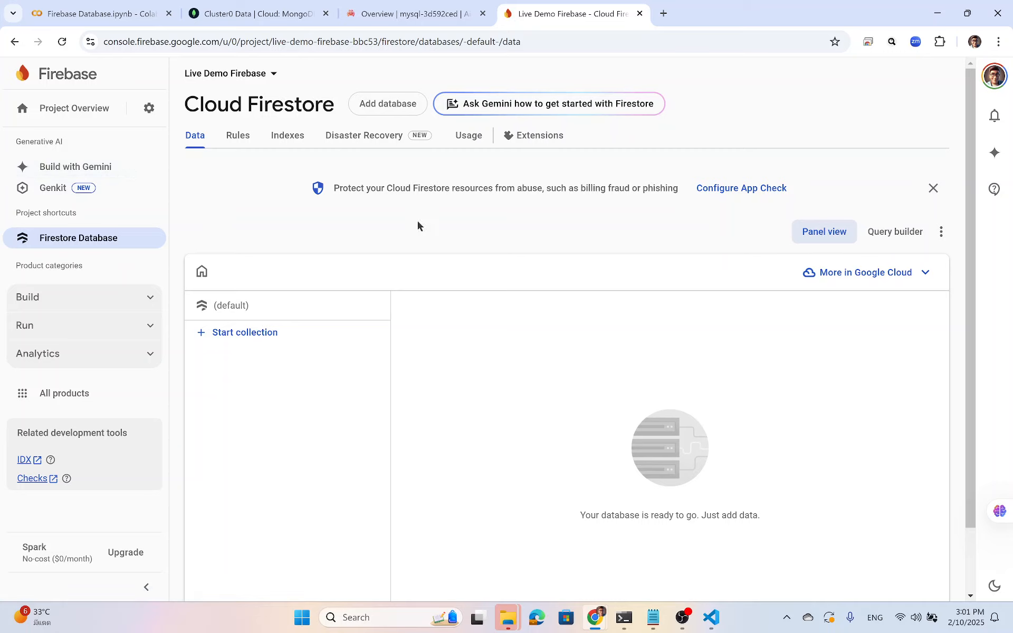
Open the Firebase project settings and switch to Service accounts to show the Admin SDK details.
left_click(147, 109)
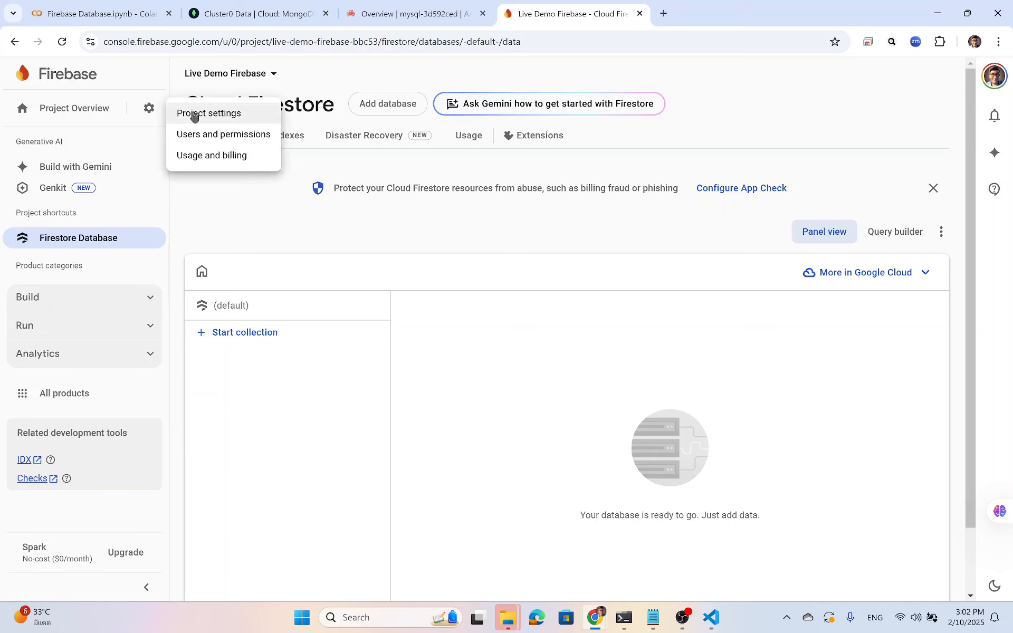
left_click(231, 114)
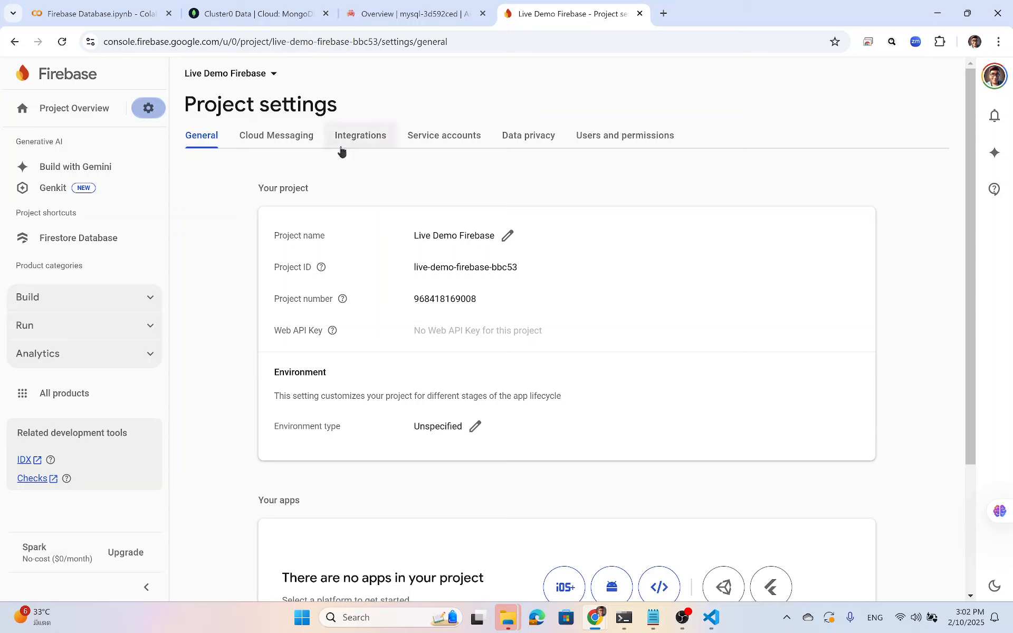
left_click(153, 110)
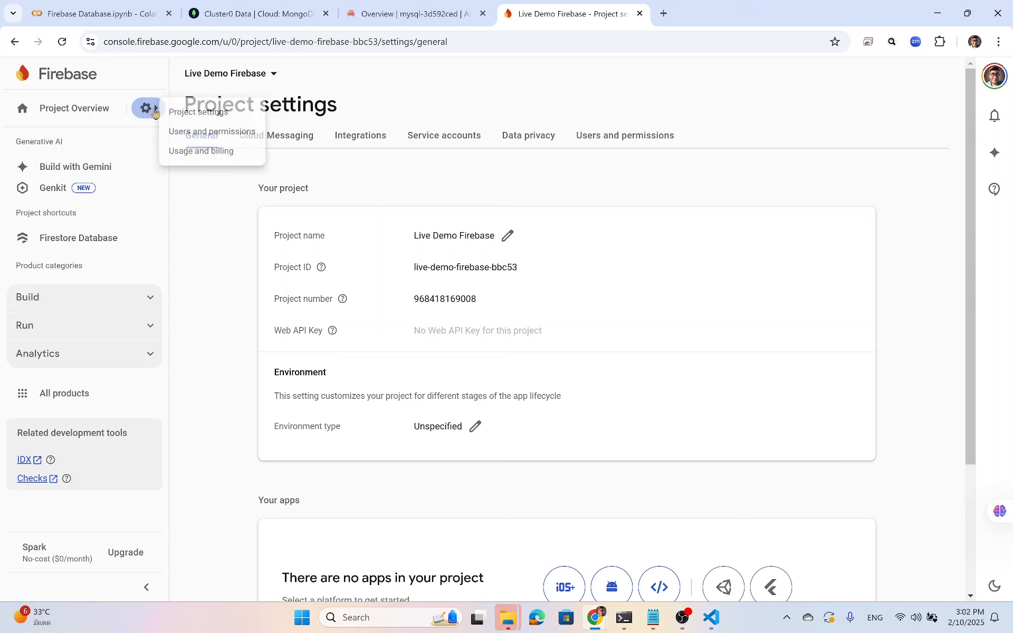
left_click(200, 117)
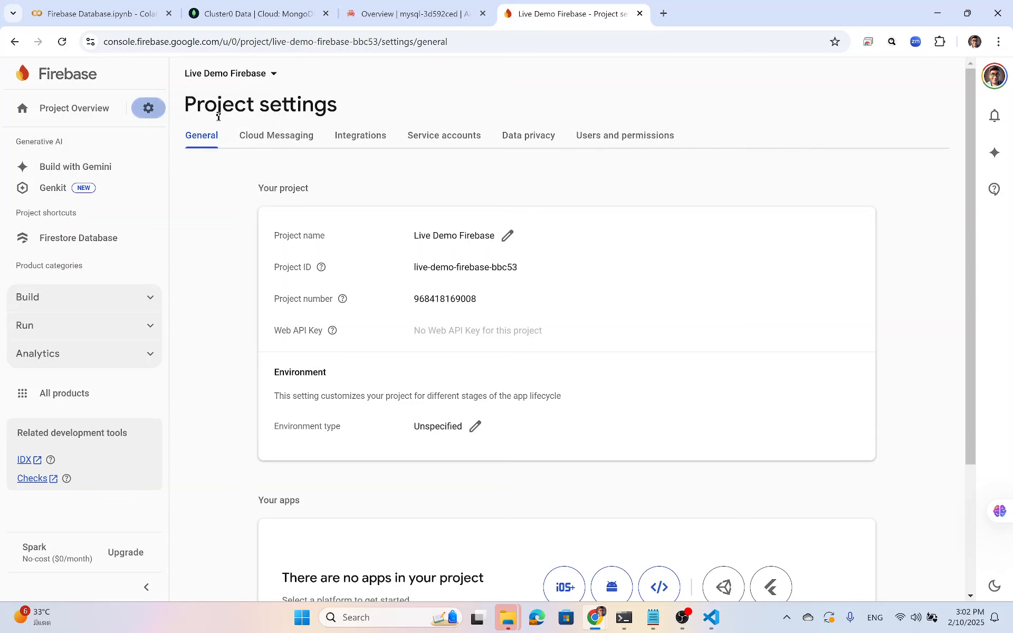
left_click(452, 138)
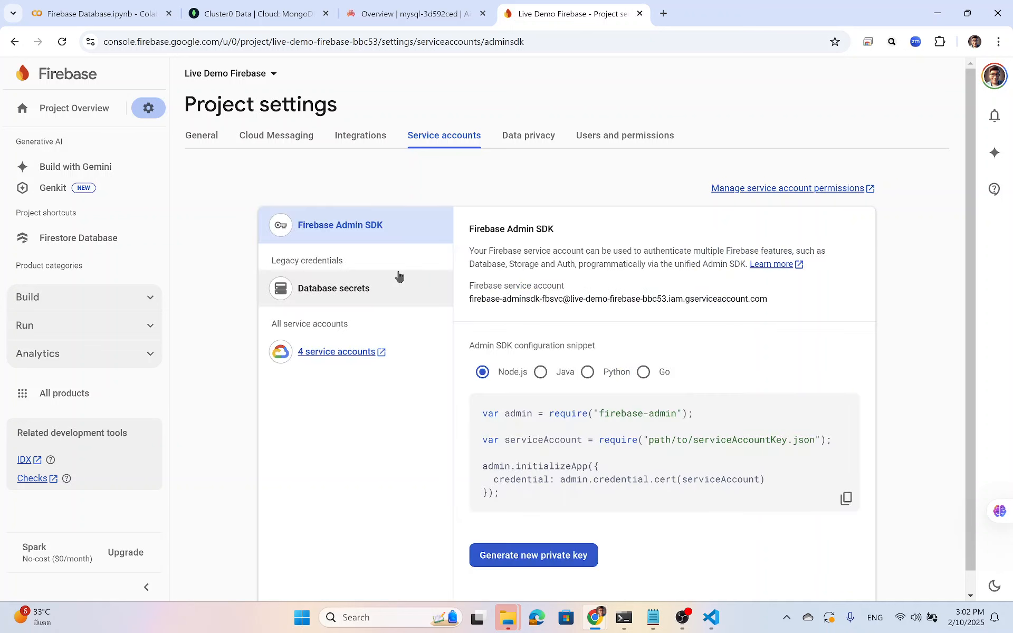
Show the Admin SDK snippet in Python and inspect its import and certificate-path lines.
left_click(587, 372)
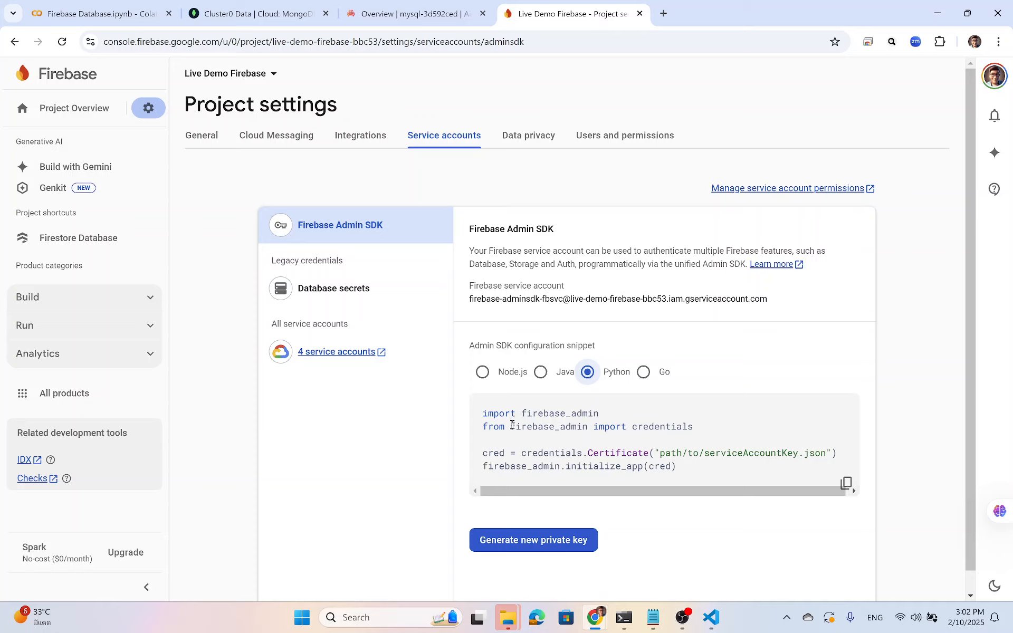
left_click_drag(605, 416, 517, 417)
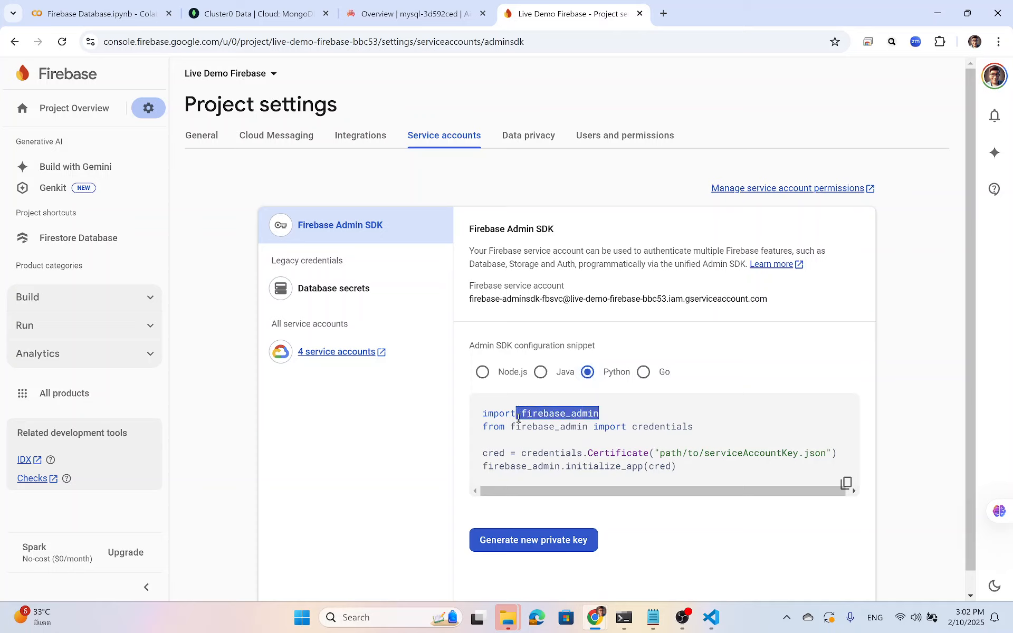
left_click(663, 438)
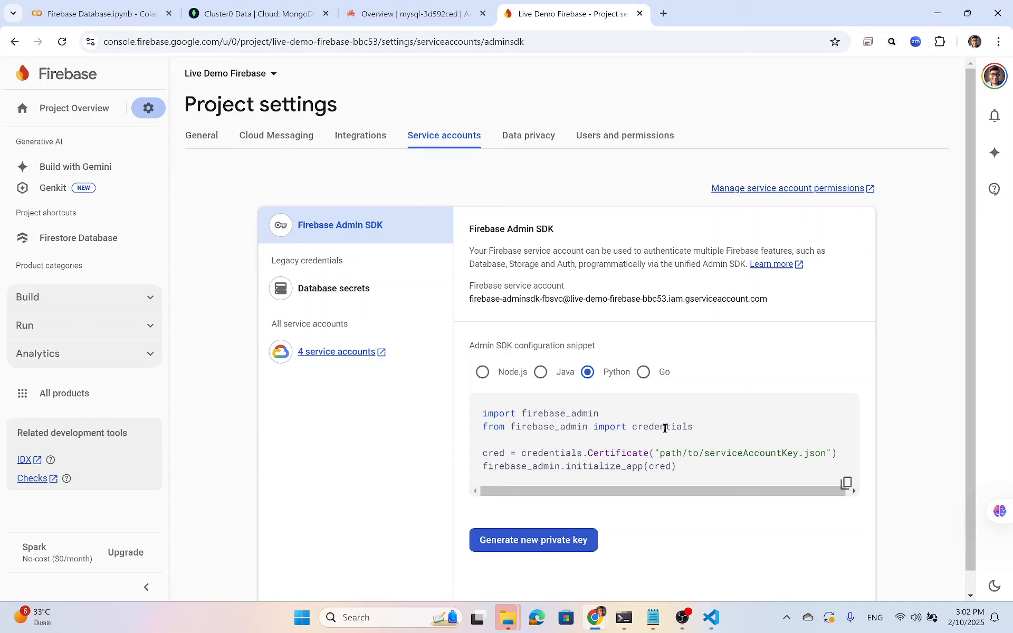
left_click_drag(582, 456, 836, 453)
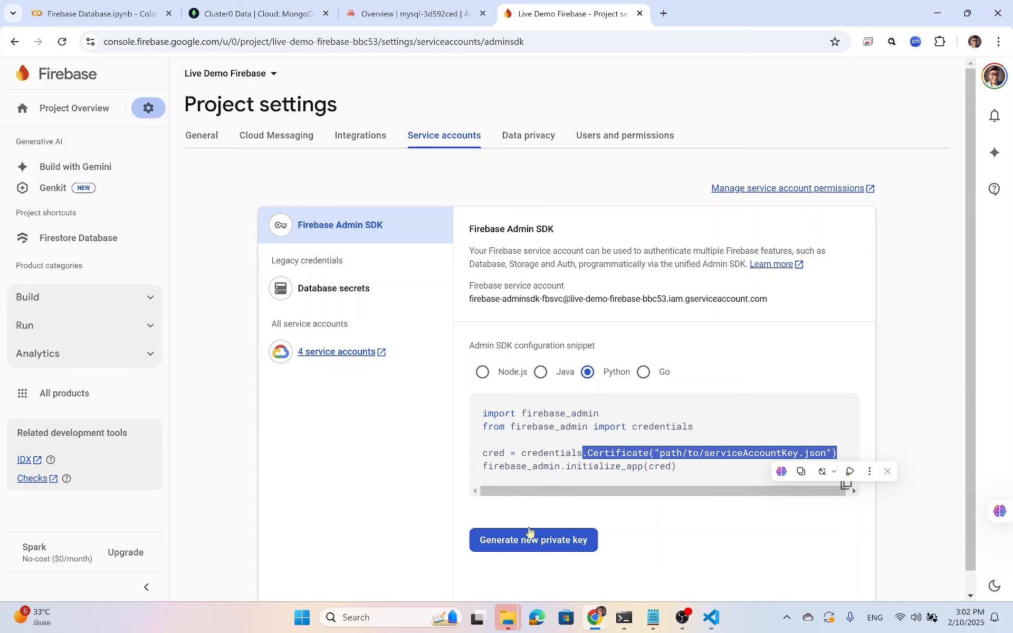
Generate a new private key for the service account and download it as a JSON file.
left_click(518, 540)
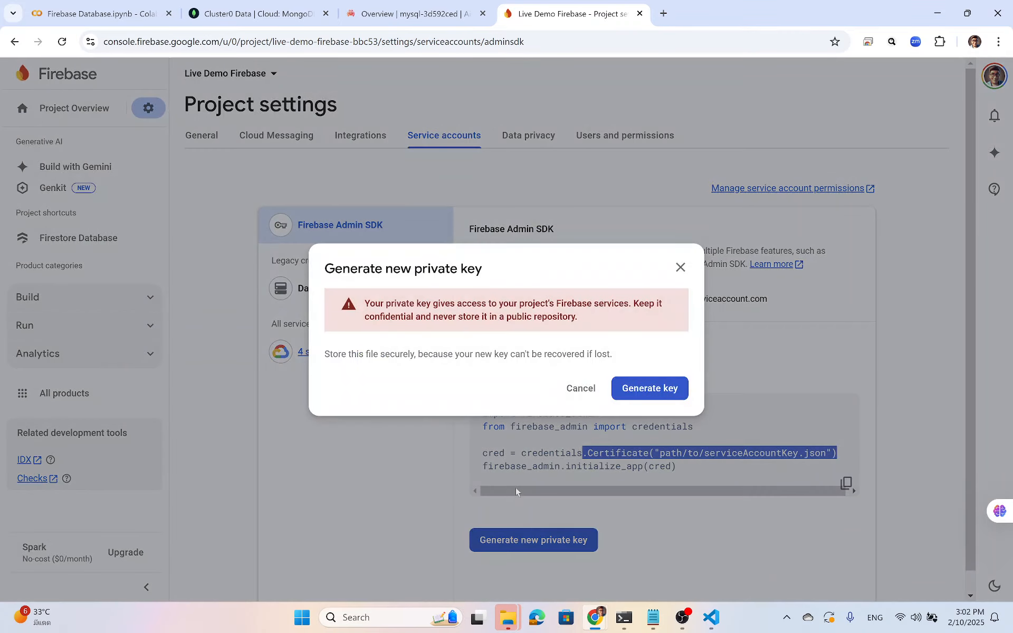
left_click(636, 390)
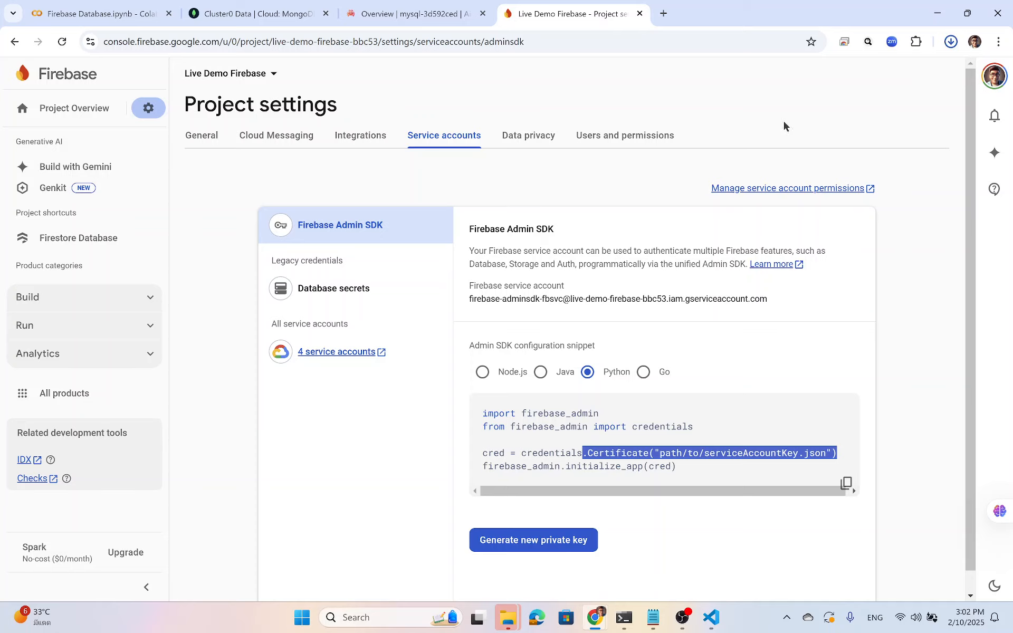
mouse_move(802, 99)
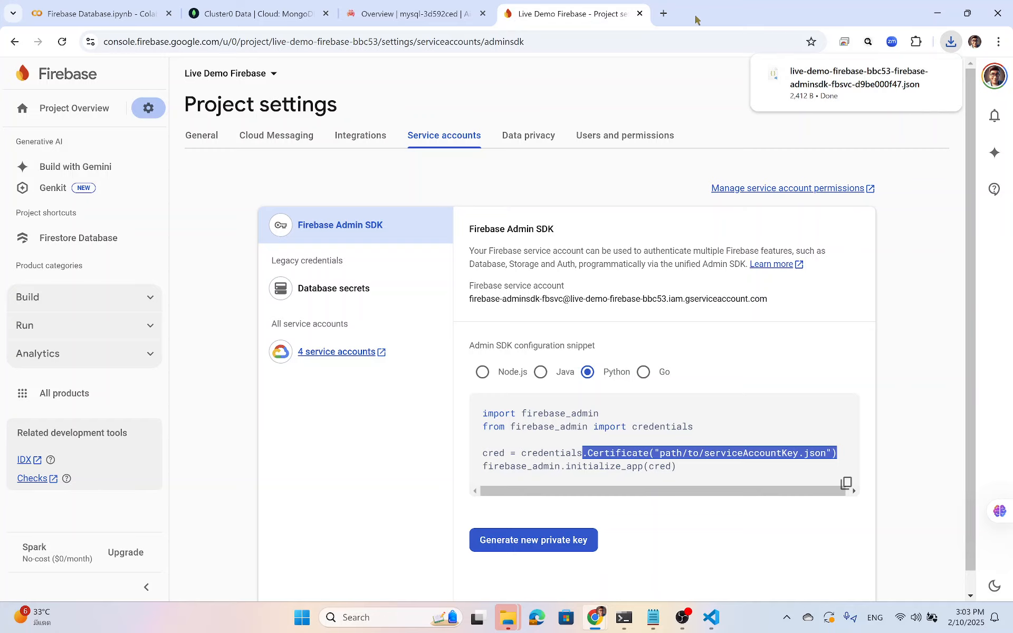
Go to colab.research.google.com in a new tab, create a blank notebook, and name it 'Firebase Live Demo'.
left_click(664, 14)
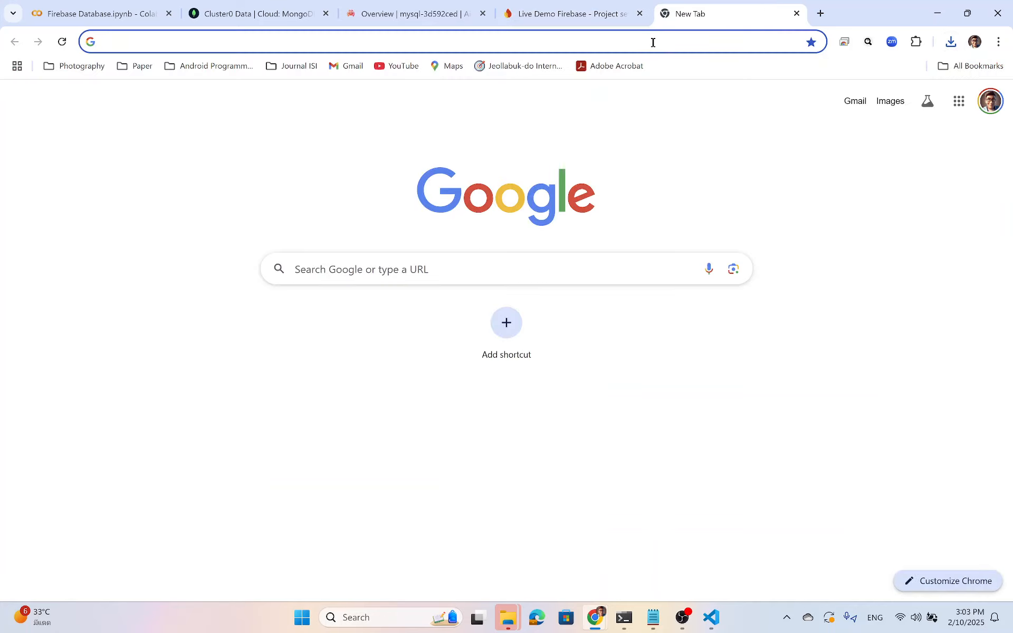
left_click(654, 41)
type("col")
key("Return")
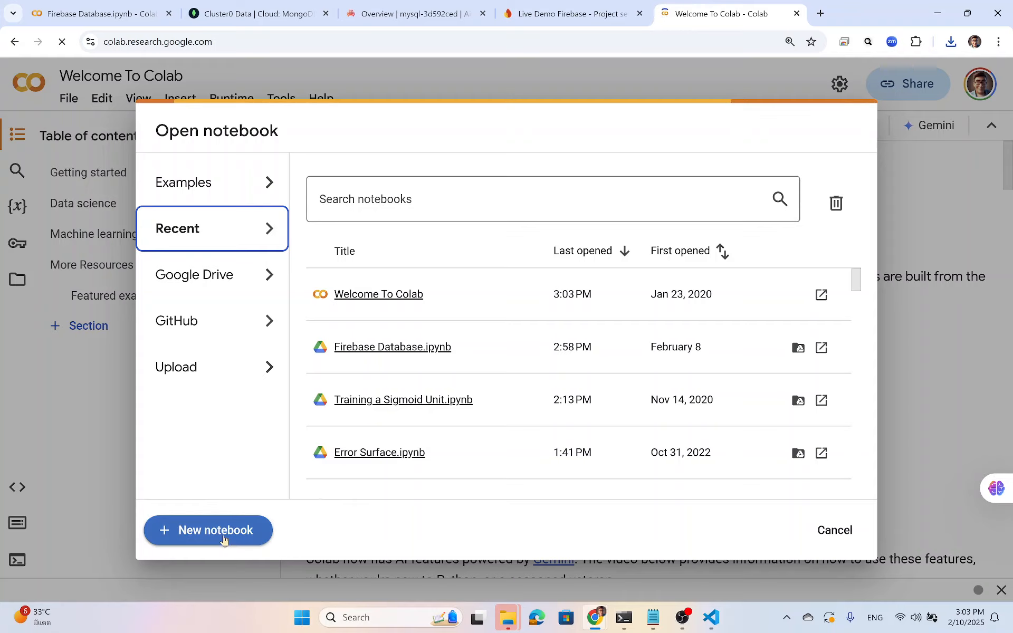
left_click(224, 536)
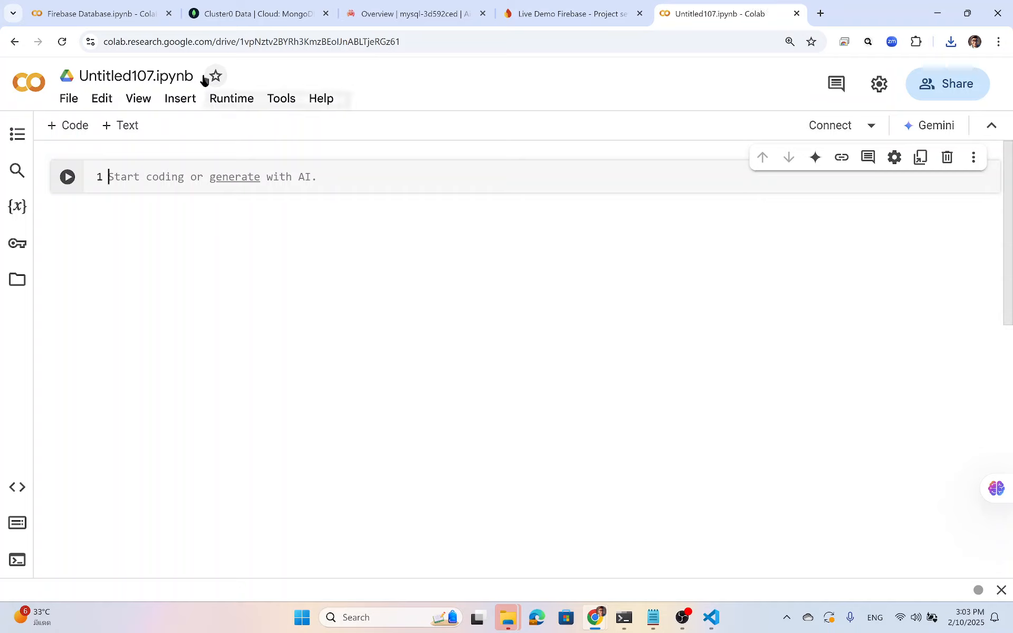
left_click(76, 77)
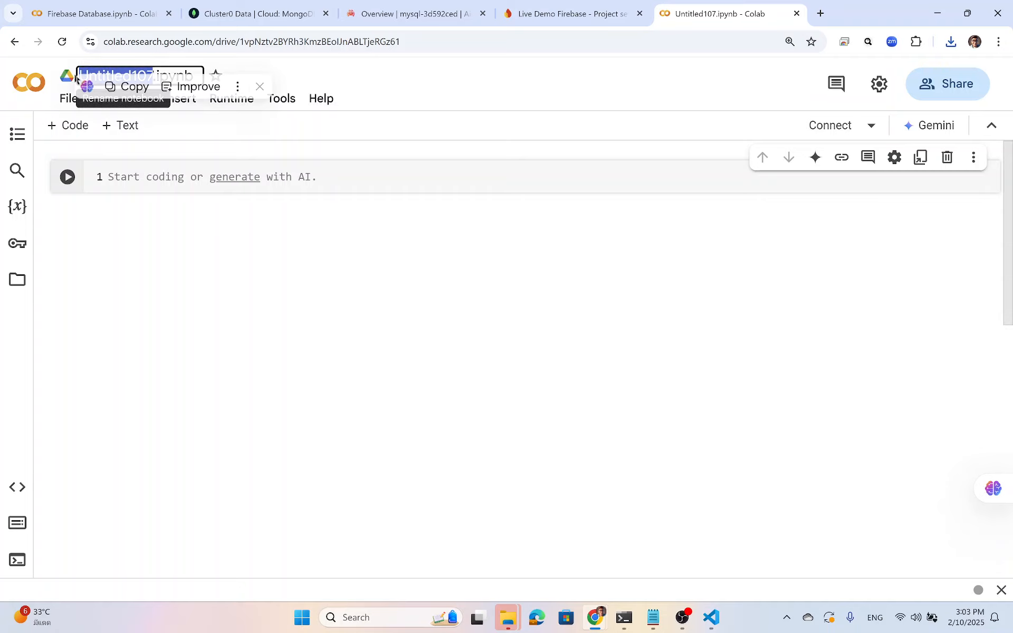
type("Firebase")
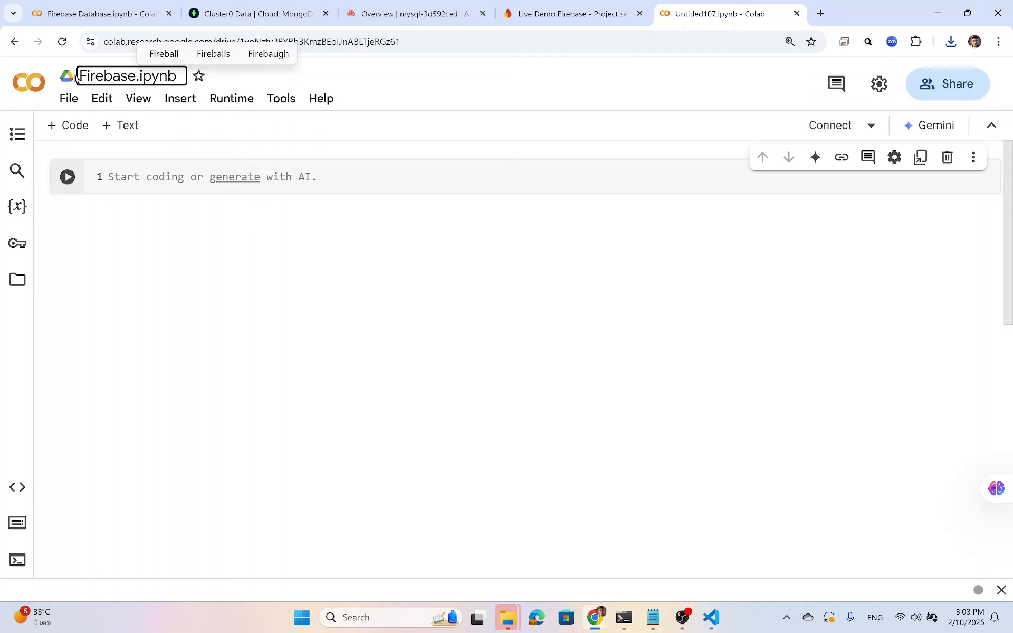
type(" Live D")
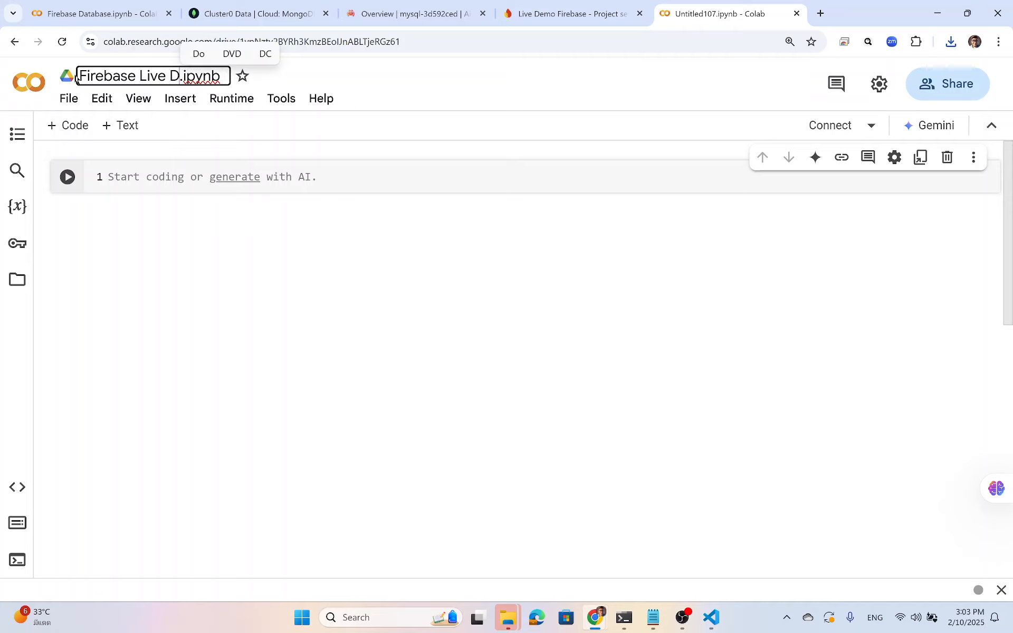
type("emo")
key("Return")
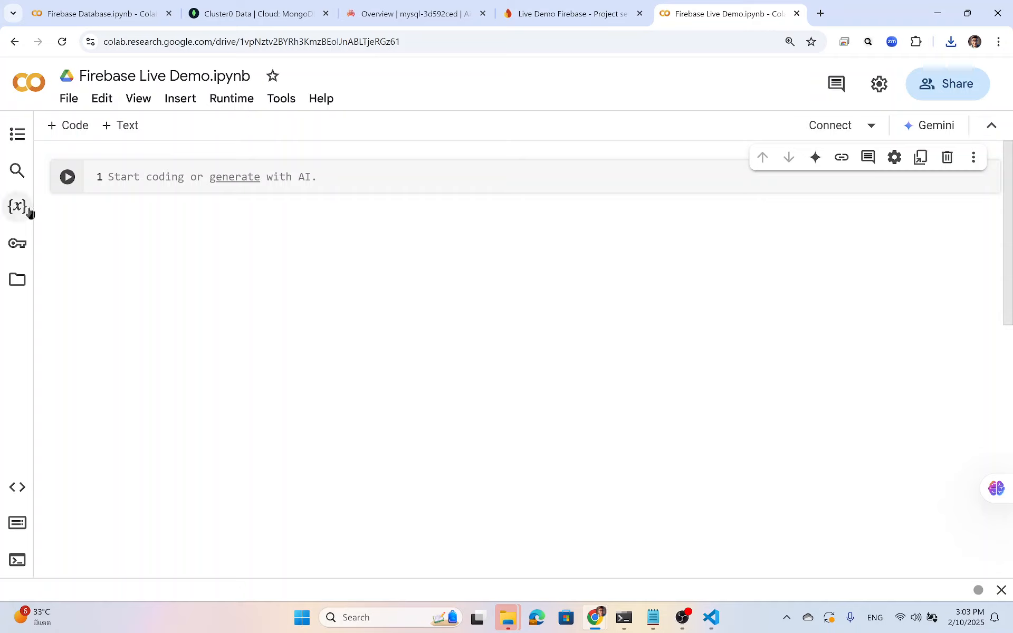
Run '! pip install firebase-admin' in the first code cell and review the install output.
left_click(129, 175)
type("! ")
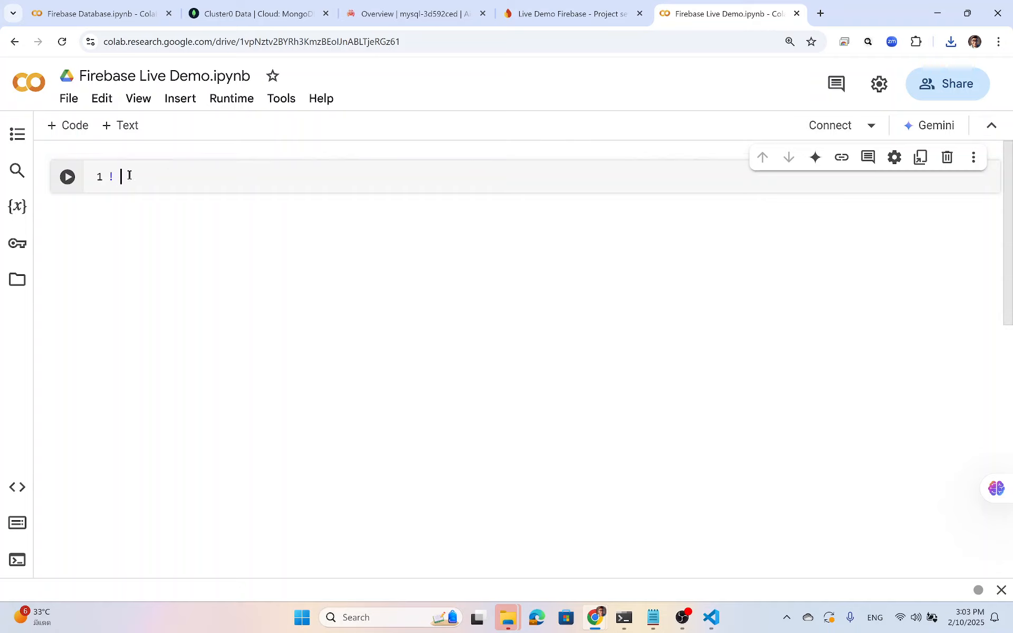
type("pip install ")
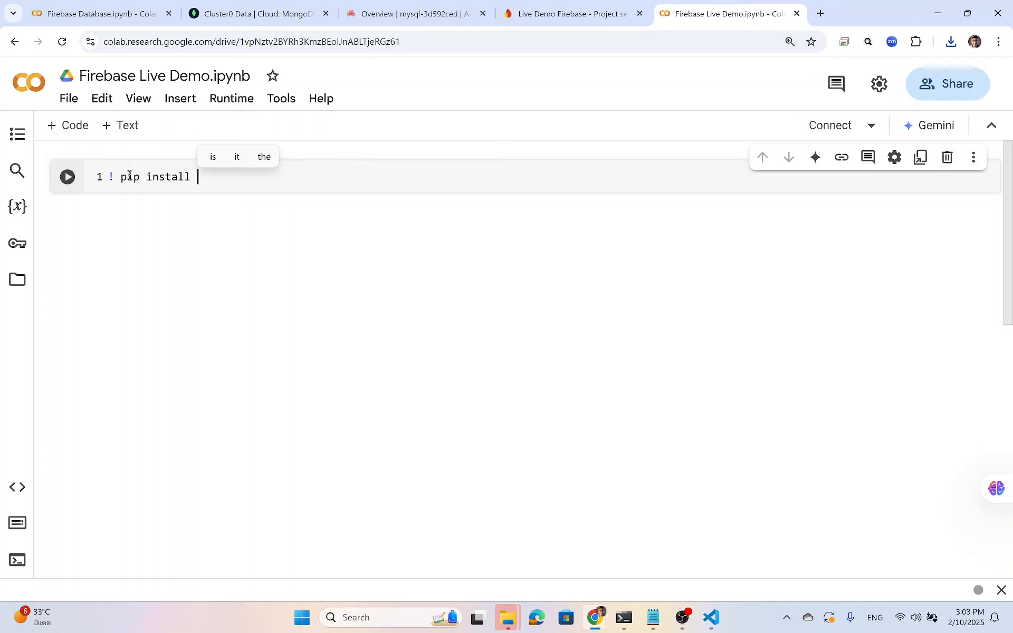
type("fireb")
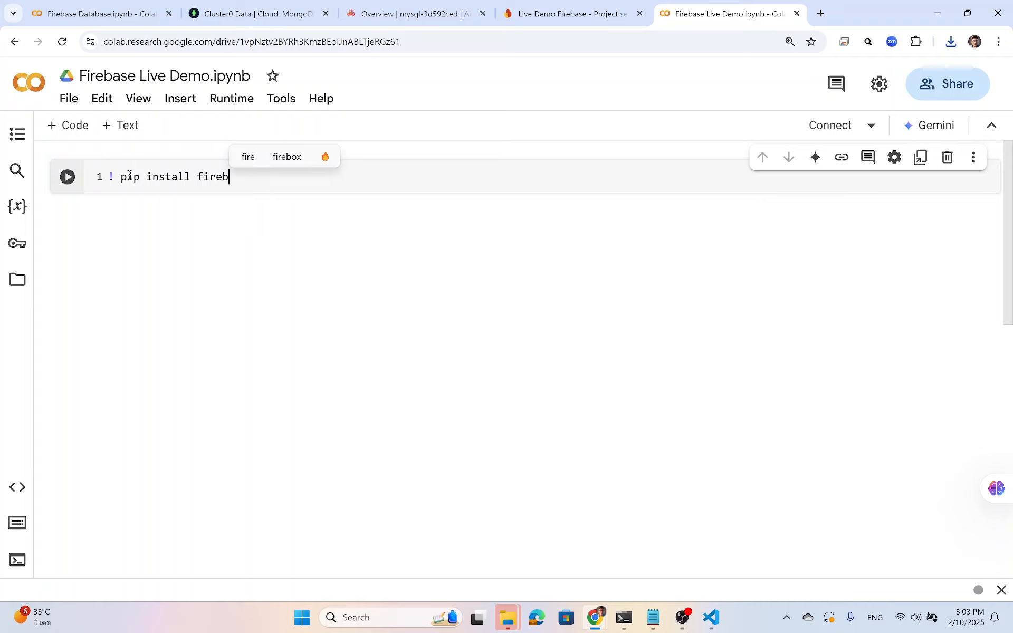
type("ase-ad")
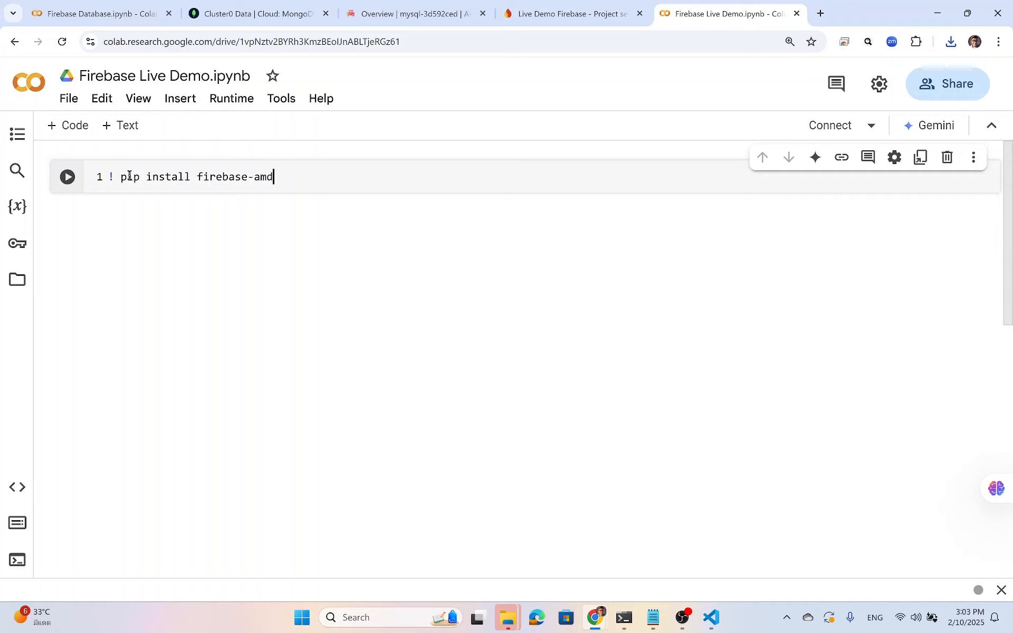
type("min")
key("shift+Return")
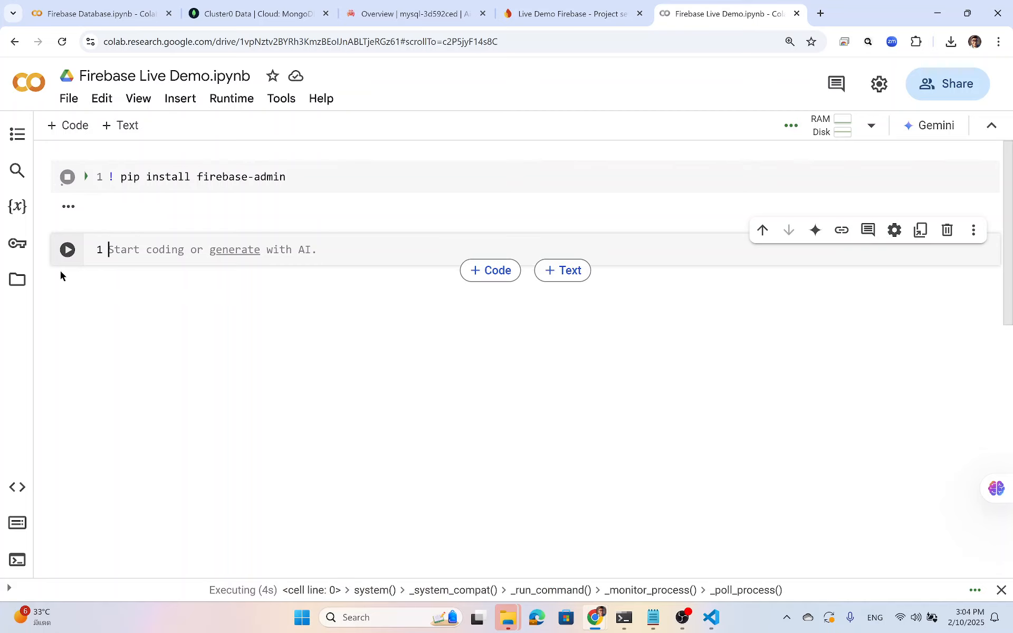
scroll(169, 305, "down", 5)
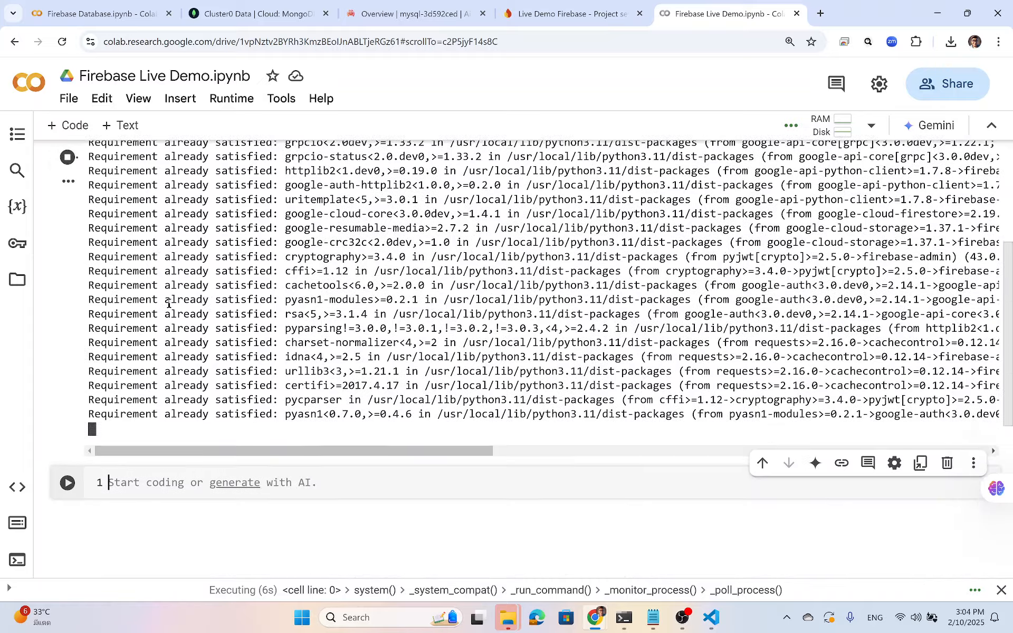
scroll(126, 297, "down", 3)
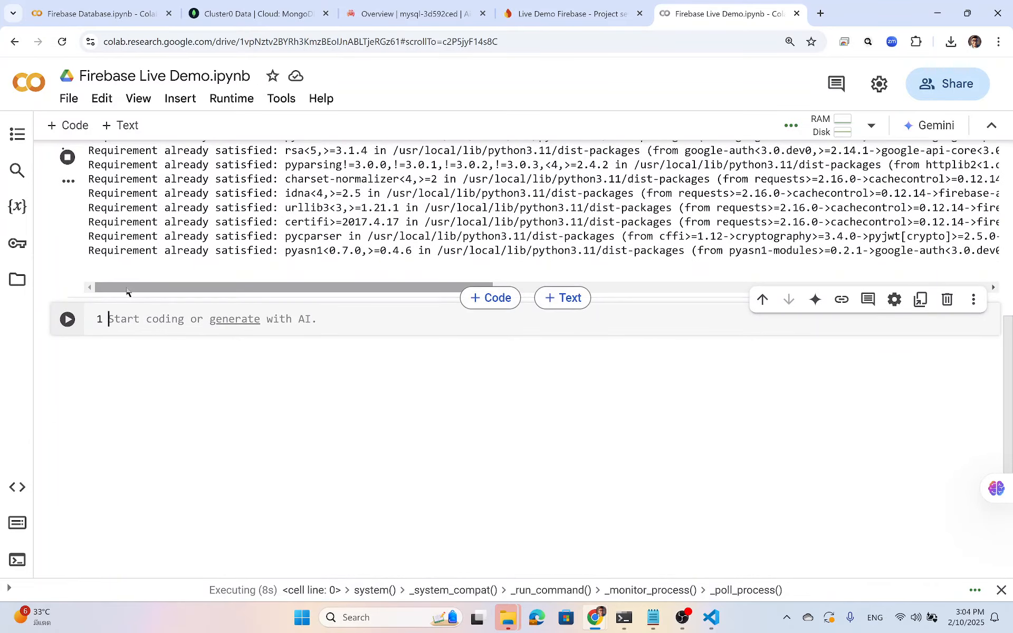
Open Colab's session Files panel and show the downloaded key JSON in its Explorer folder.
left_click(17, 285)
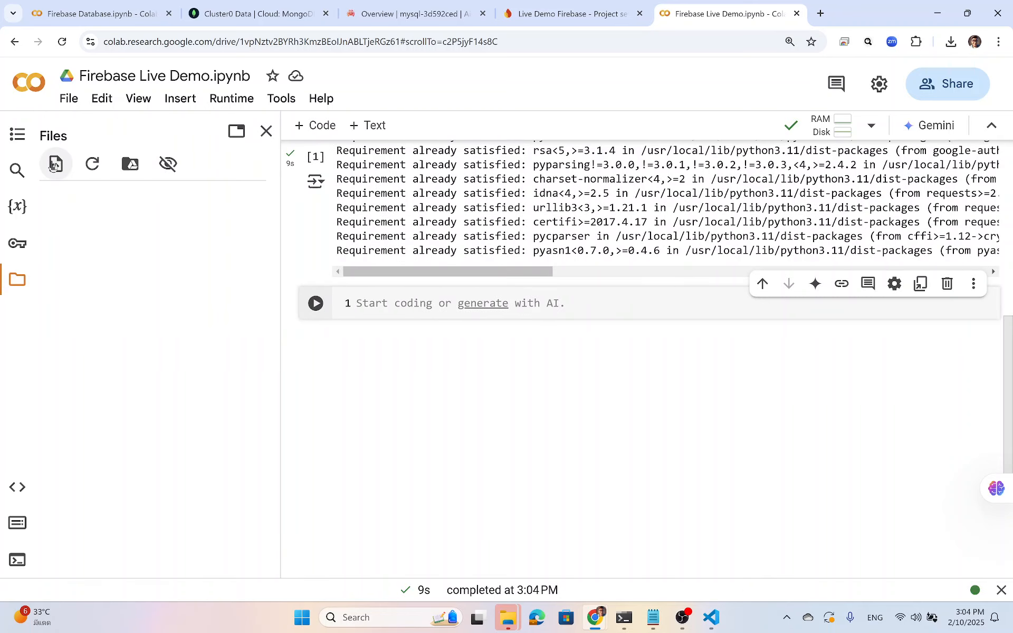
key("alt+Tab")
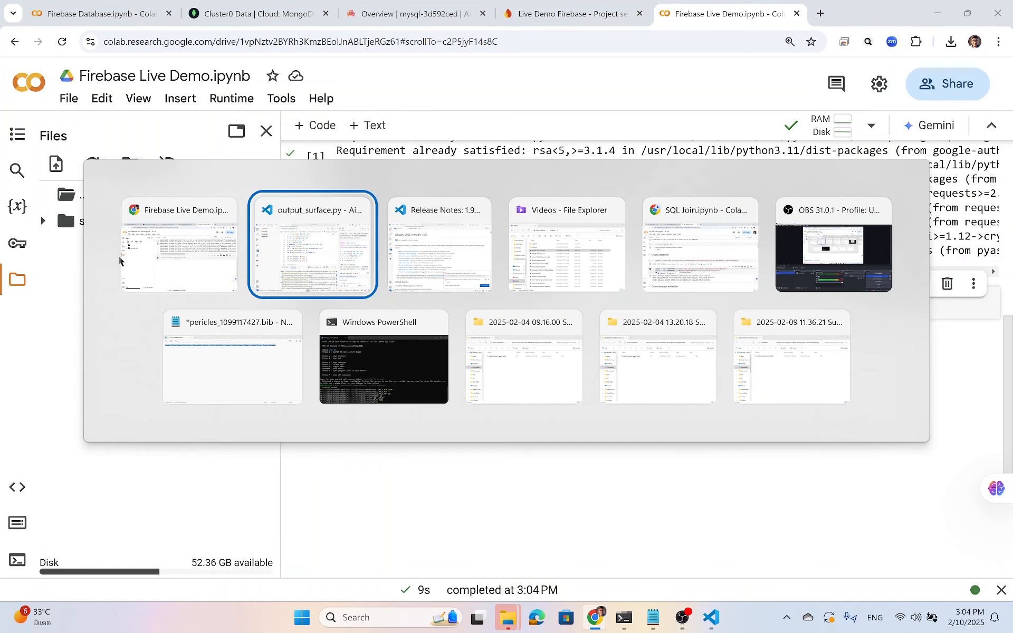
key("alt+Tab")
key("alt+Tab")
key("alt+Tab")
key("alt+Tab")
key("alt+Tab")
key("alt+Tab")
key("alt+Tab")
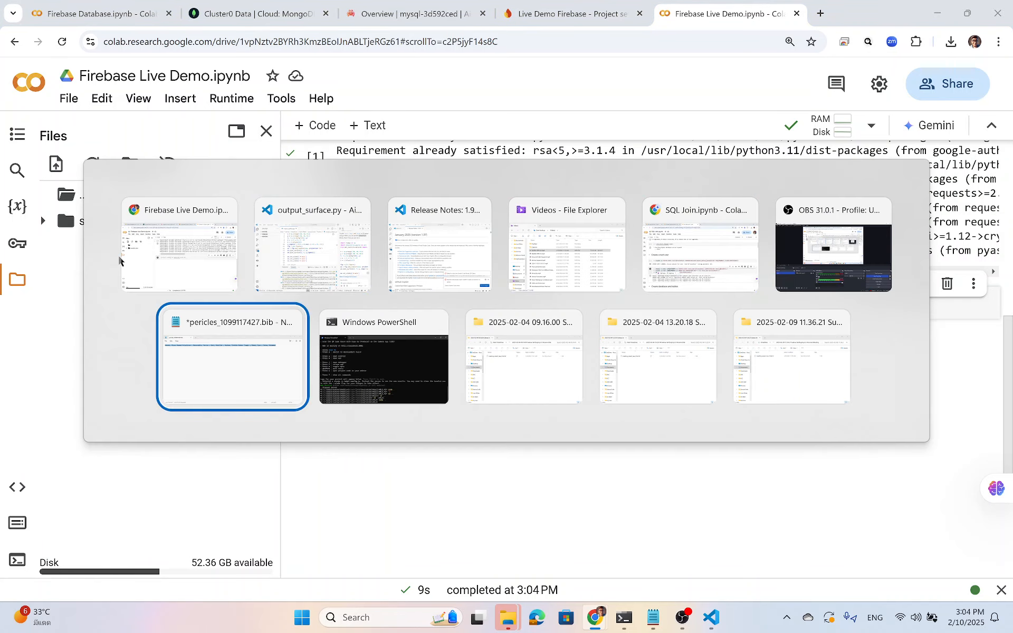
key("alt+Tab")
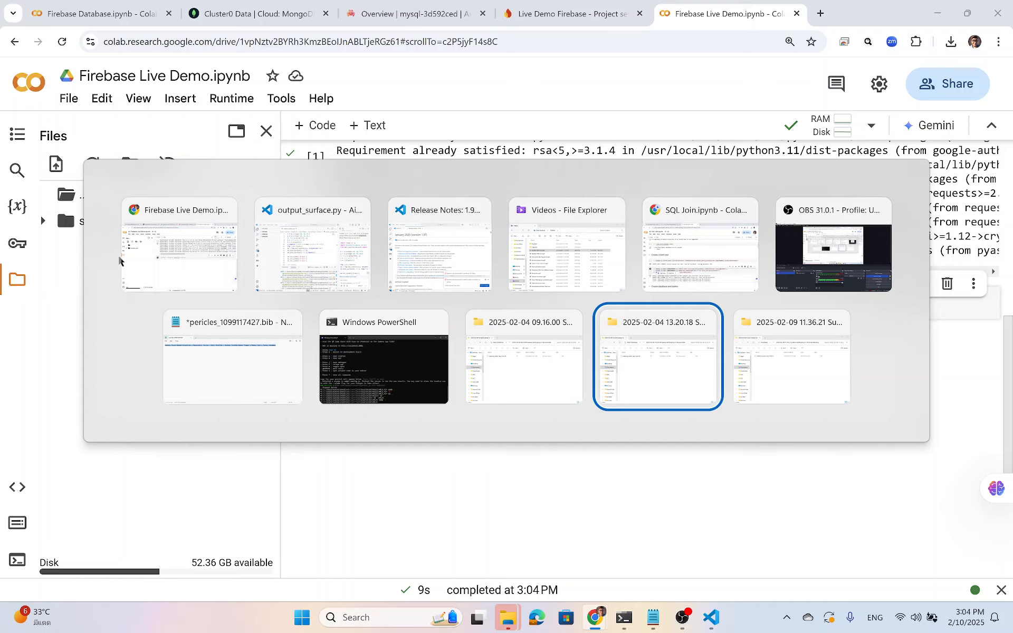
key("alt+shift+Tab")
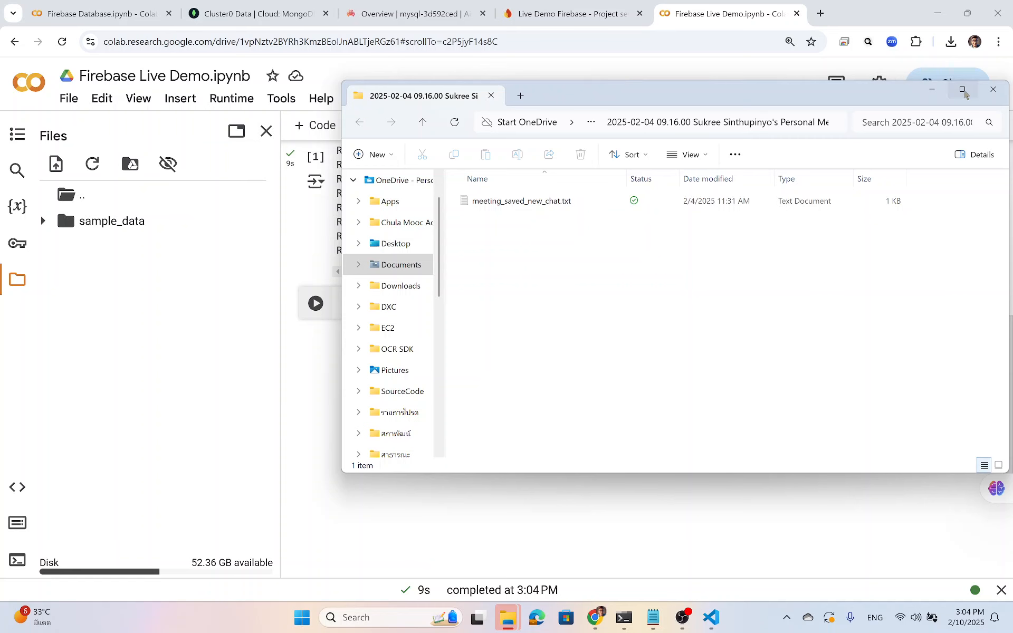
left_click(992, 89)
left_click(951, 42)
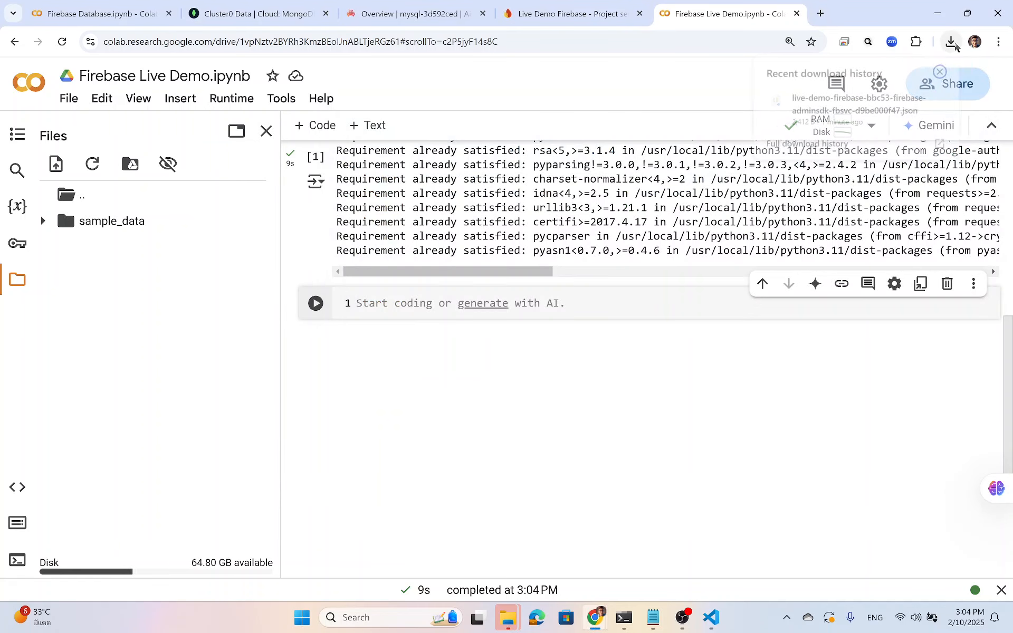
left_click(916, 101)
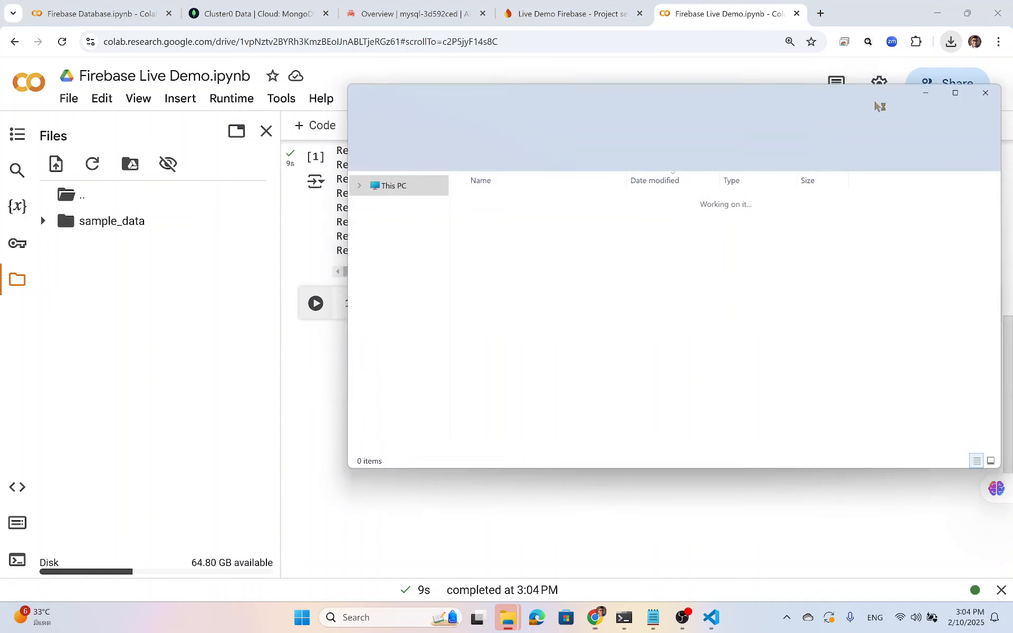
Drag the key JSON into the session files to upload it, acknowledging the deletion warning.
left_click_drag(493, 204, 109, 306)
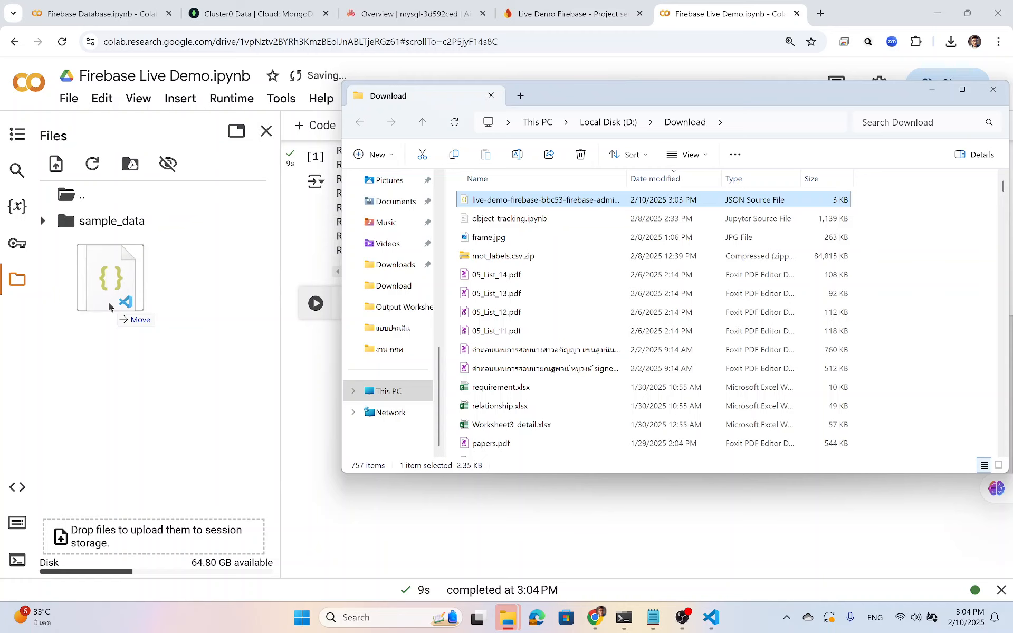
left_click_drag(109, 306, 109, 306)
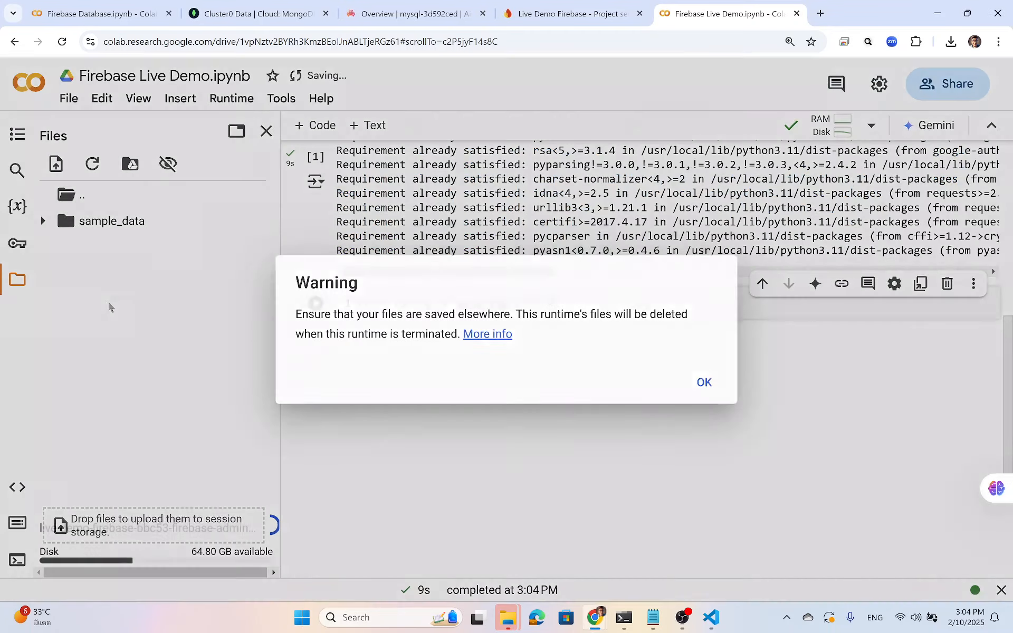
left_click(706, 383)
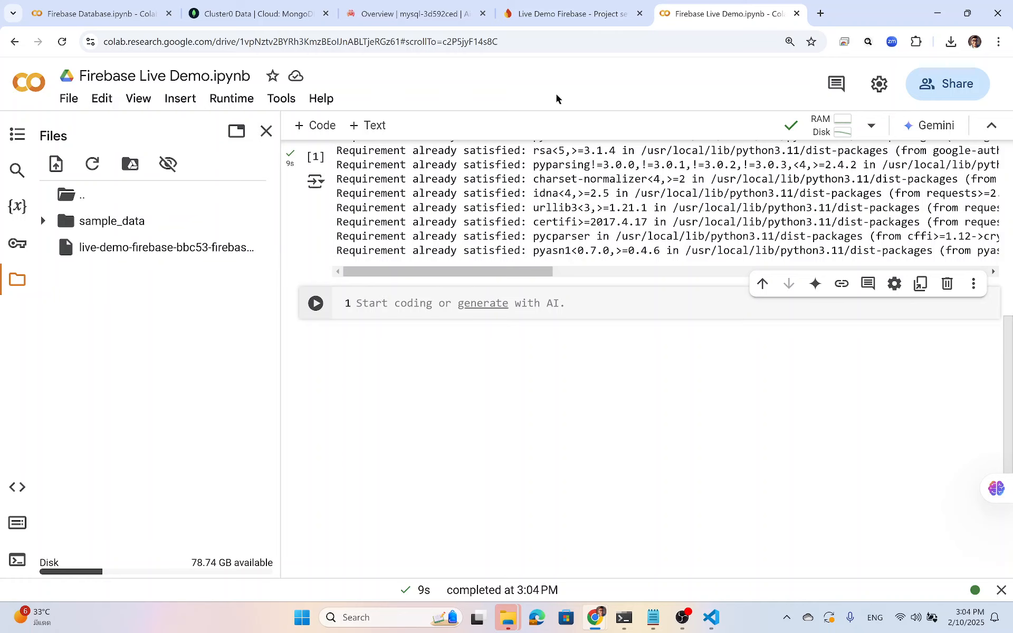
Back in the Live Demo Firebase settings, select the entire Python Admin SDK setup snippet.
left_click(570, 16)
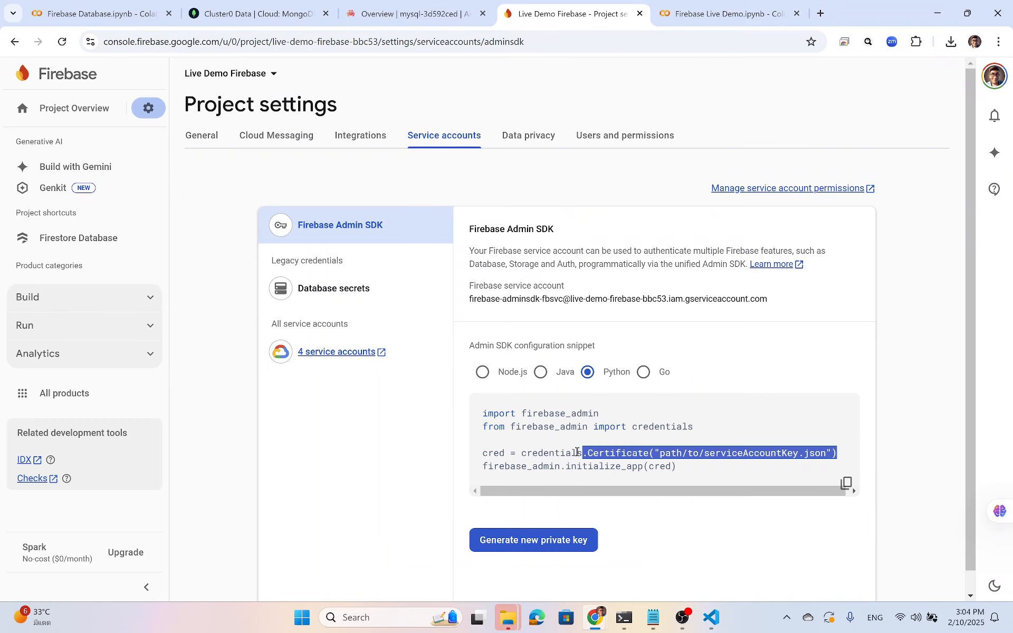
left_click(700, 471)
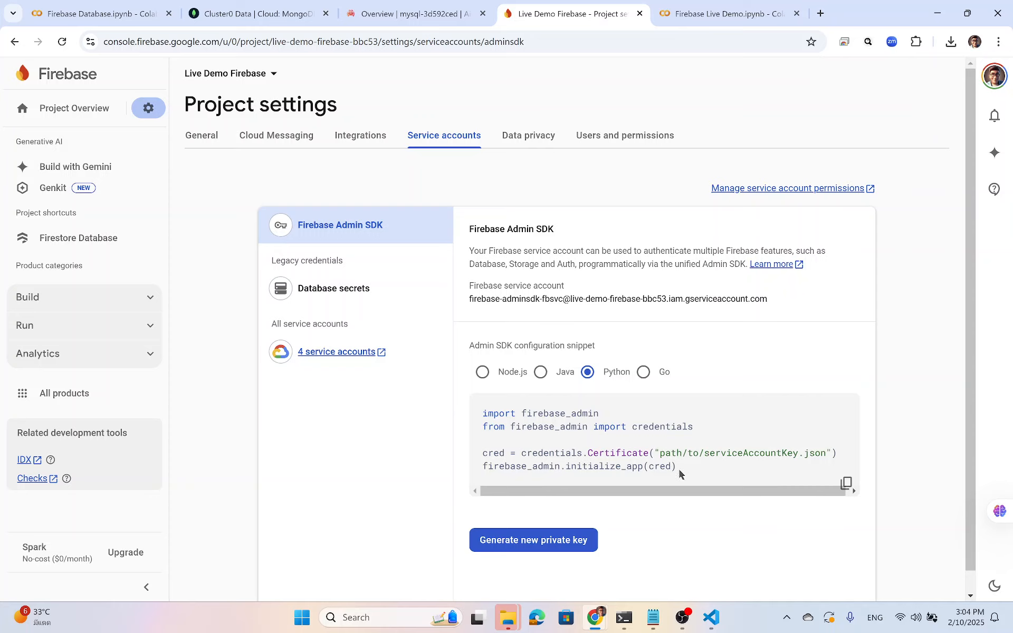
left_click_drag(682, 469, 484, 417)
key("ctrl+c")
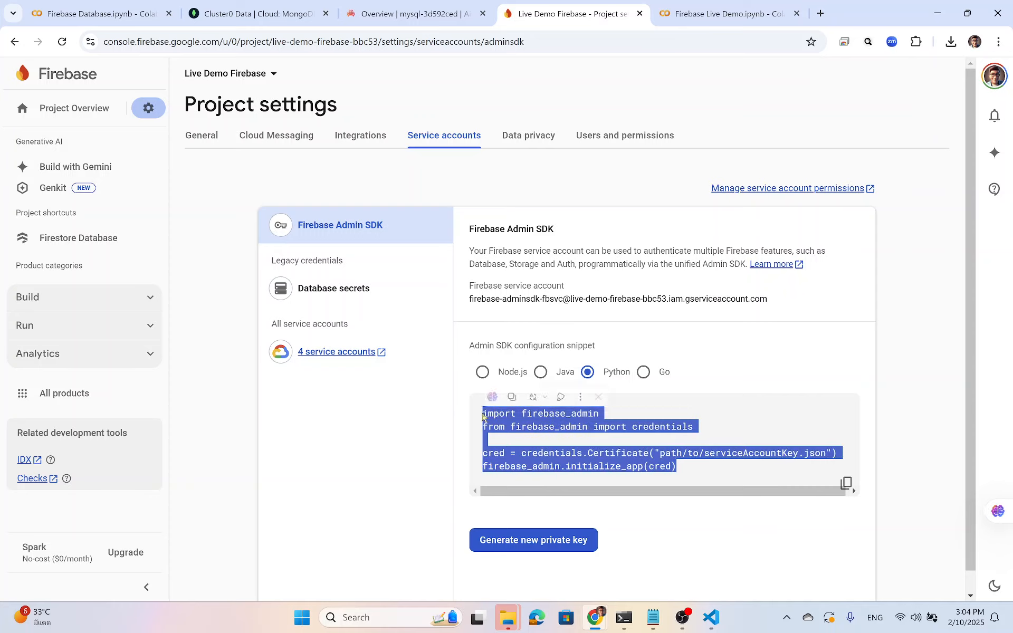
Paste the Admin SDK setup code and replace its certificate path with the uploaded key file's name.
left_click(671, 20)
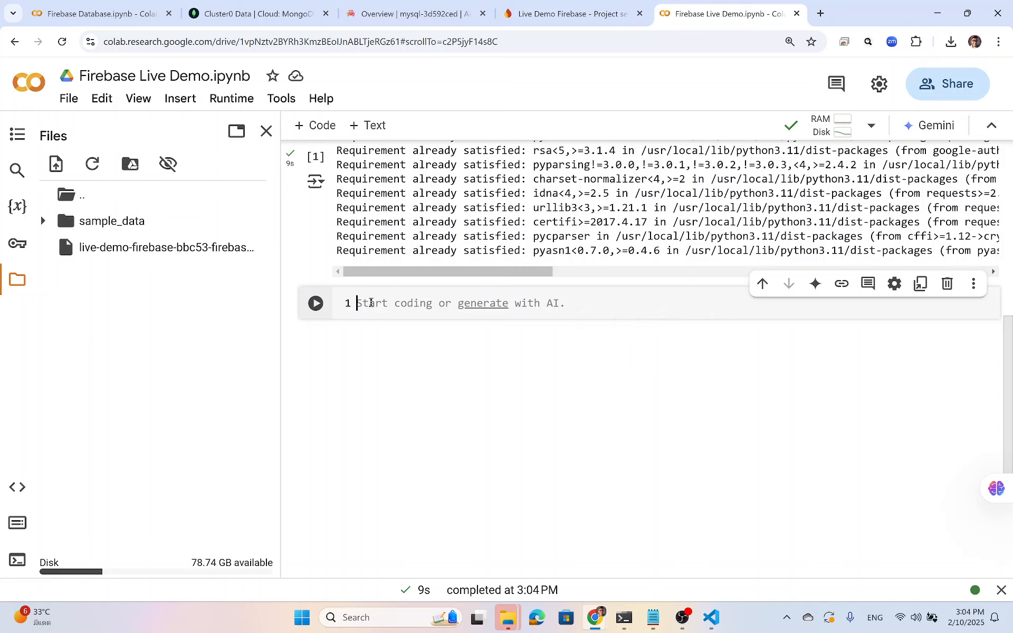
key("ctrl+v")
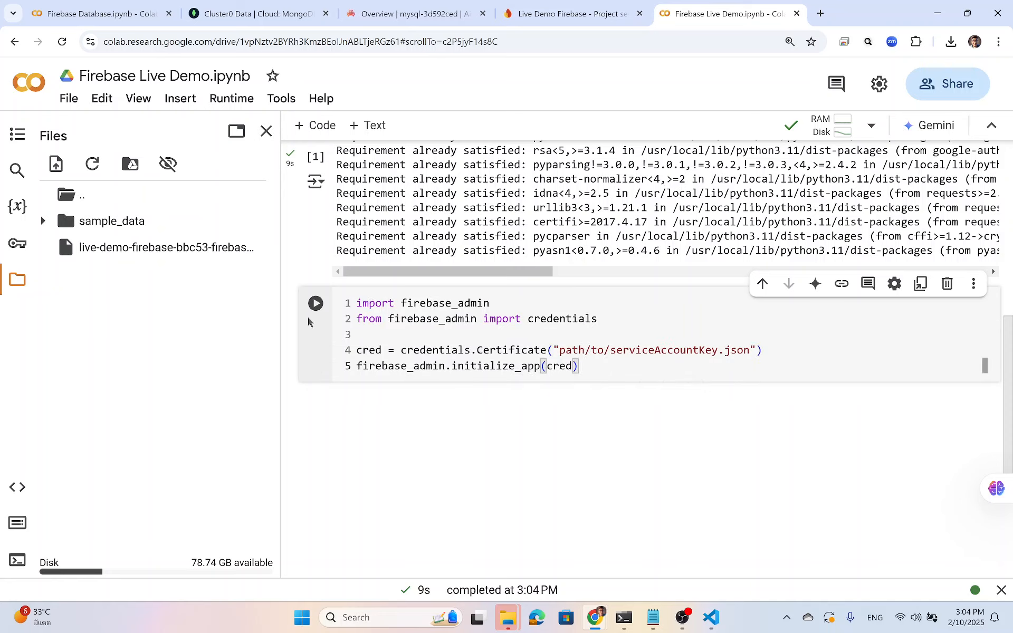
right_click(199, 247)
left_click(242, 304)
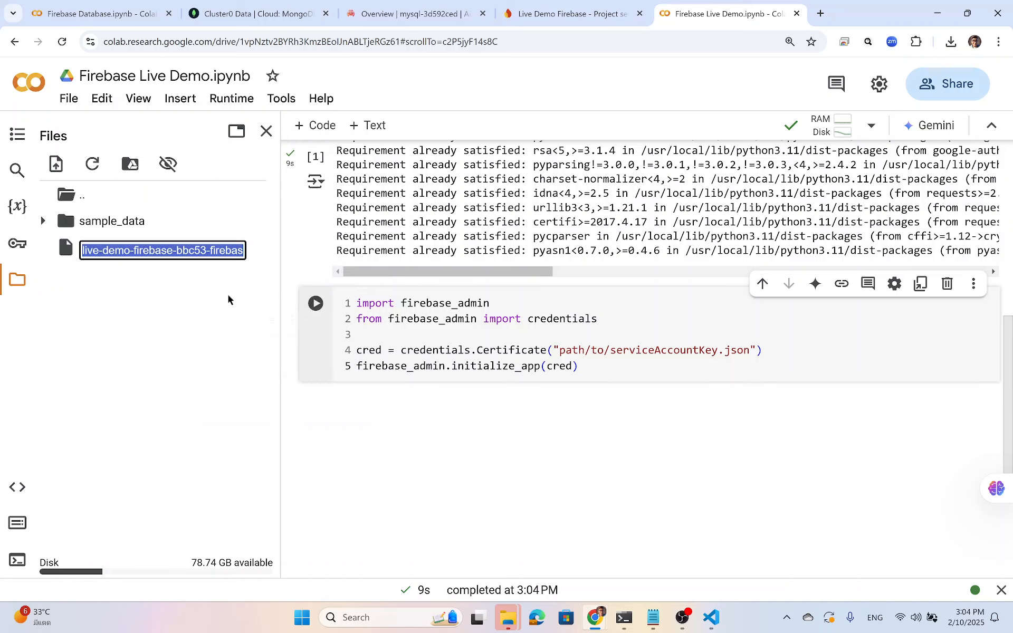
left_click_drag(560, 351, 750, 350)
type("live-demo-firebase-bbc53-firebase-adminsdk-fbsvc-d9be000f47.json")
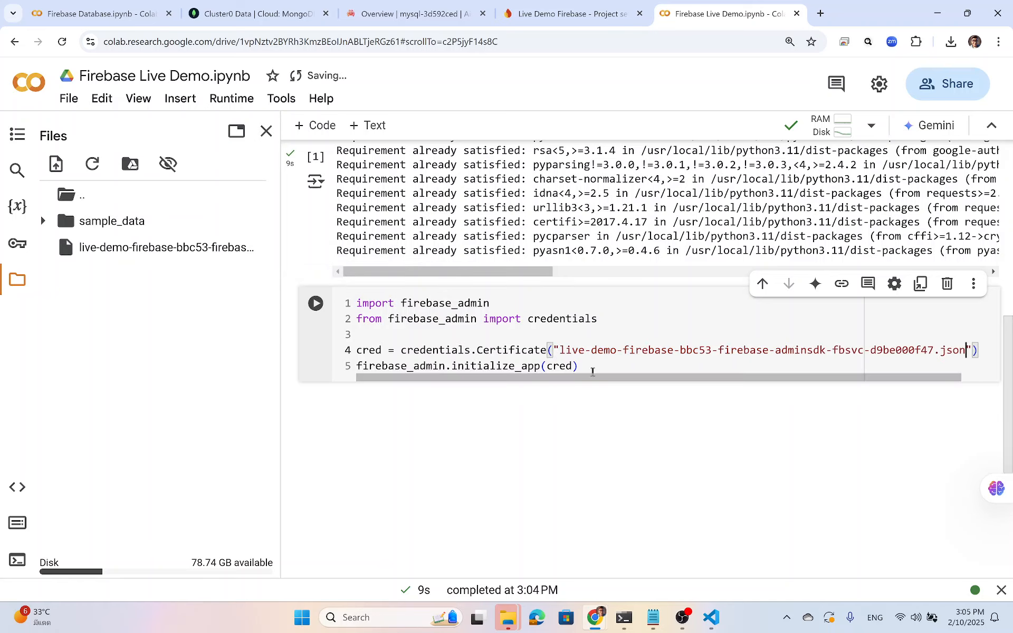
left_click(595, 364)
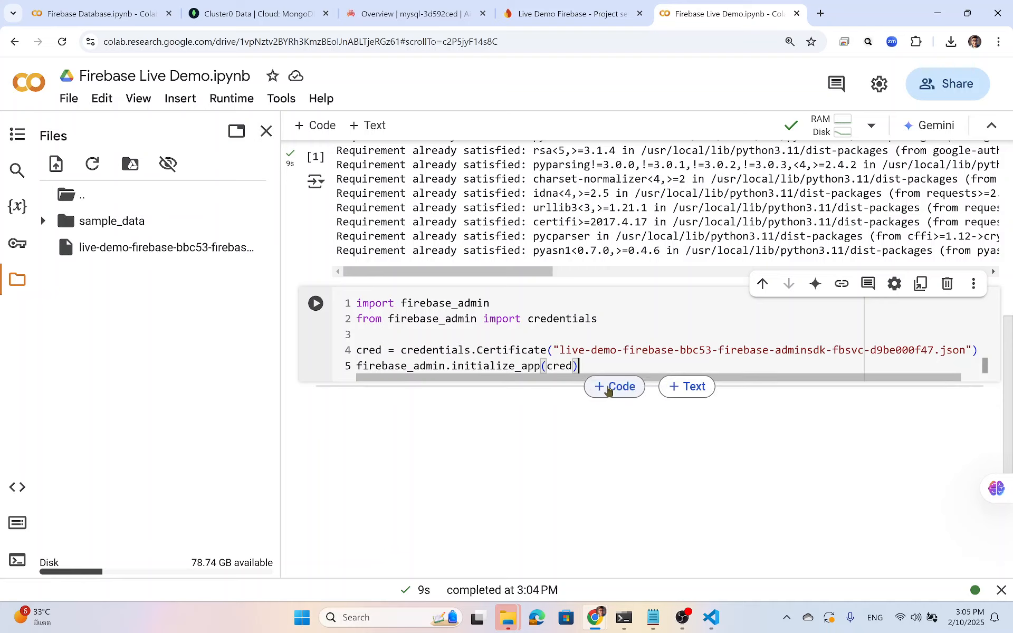
Add an empty code cell below, then run the setup cell so it returns a firebase_admin.App object.
left_click(608, 390)
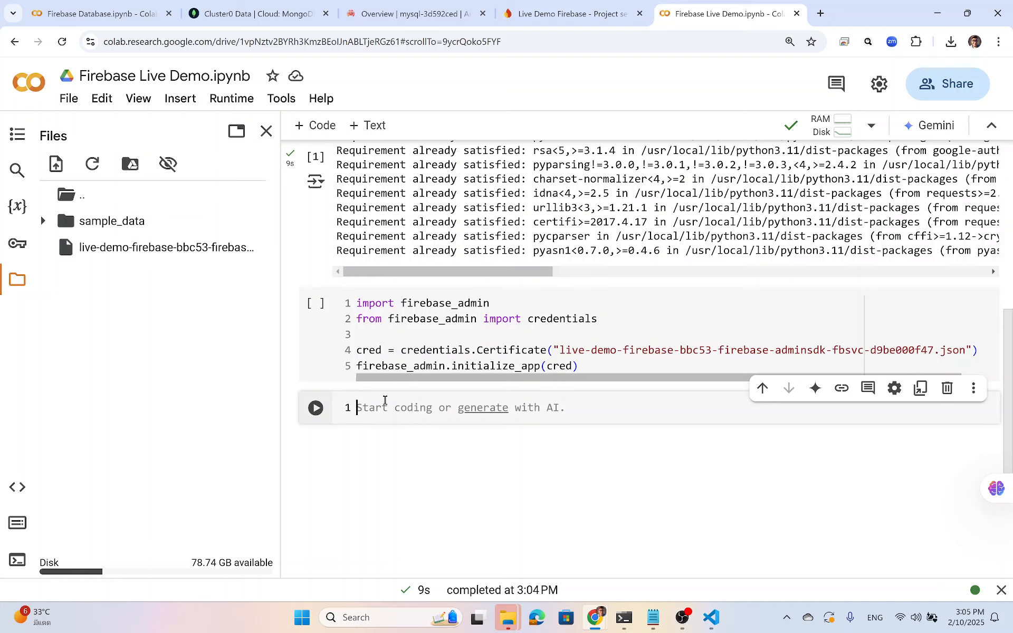
left_click(315, 303)
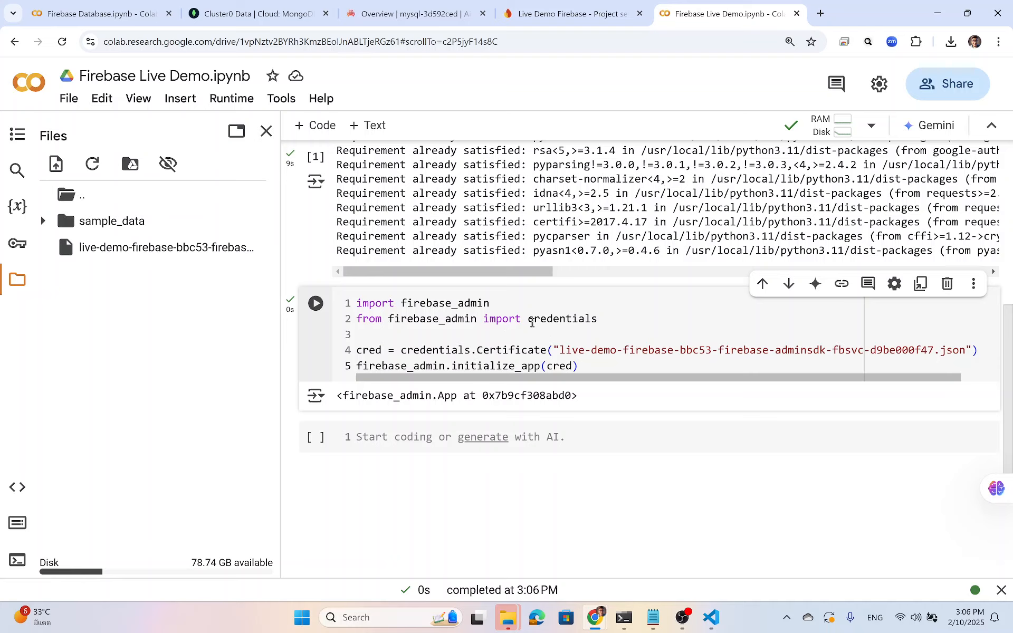
Write 'from firebase_admin import firestore' and 'db = firestore.client()' in the new cell and run it.
left_click(405, 437)
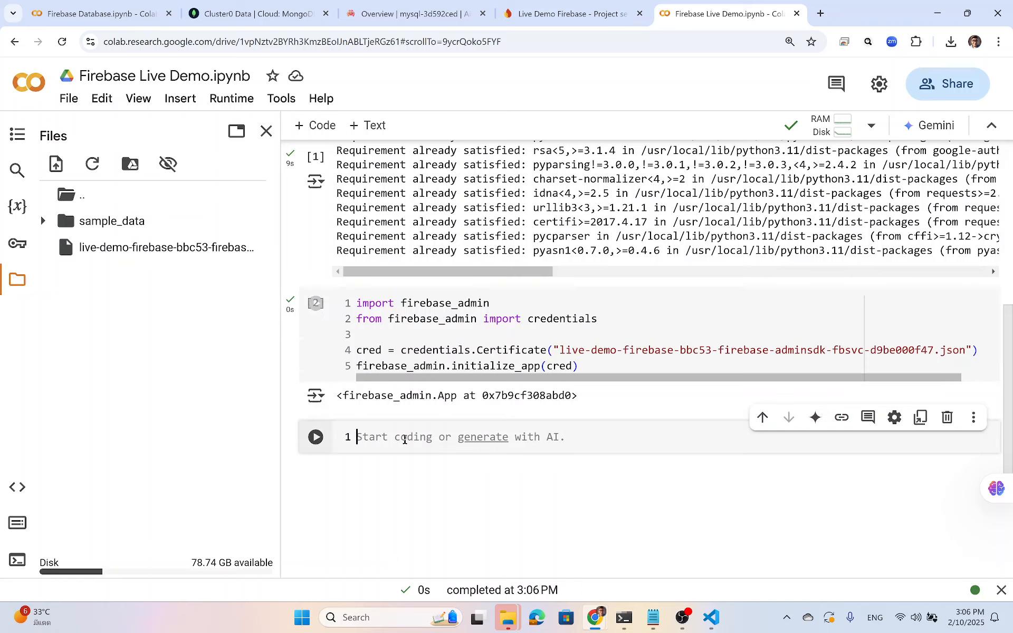
type("fr")
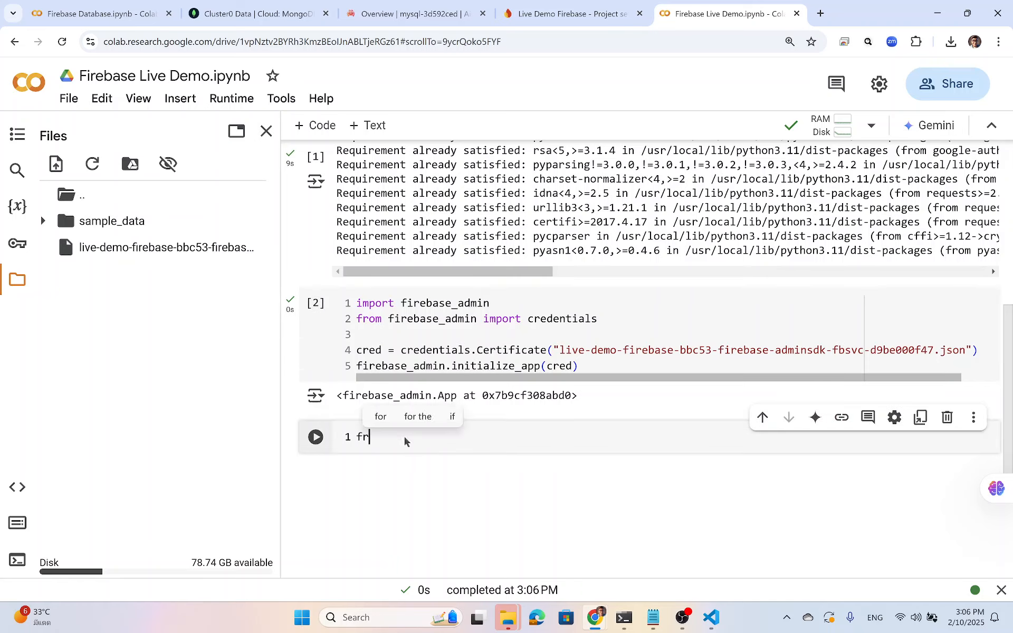
type("om")
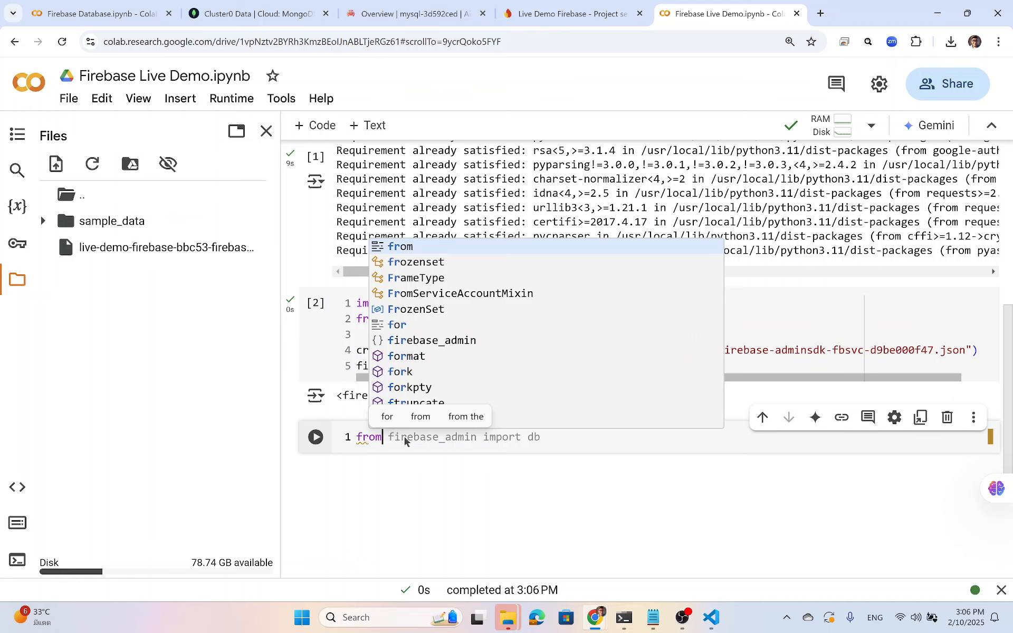
type(" firebase_admin import d")
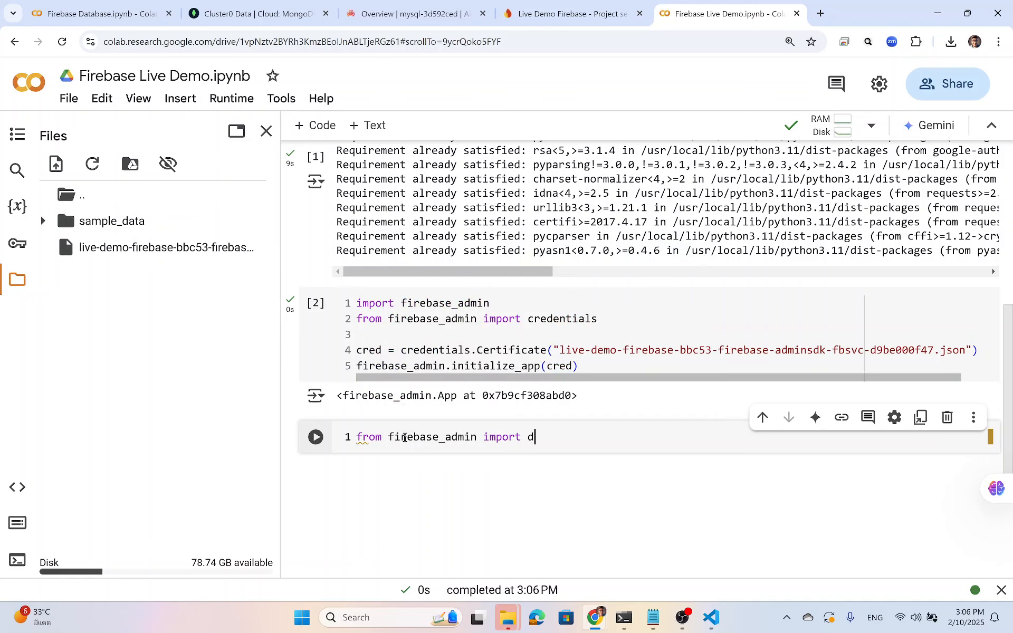
key("BackSpace")
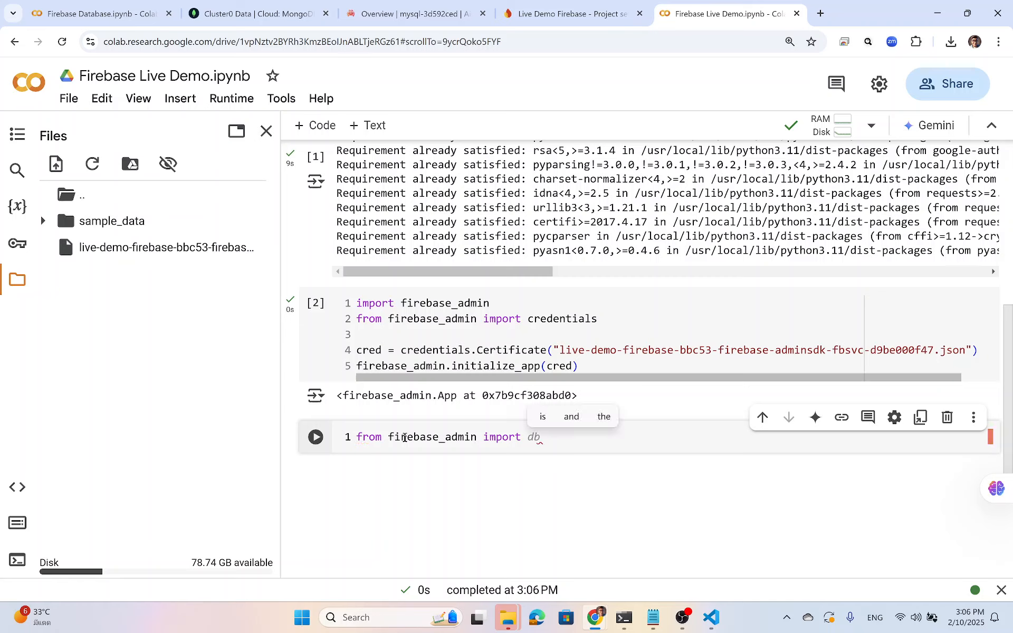
type("firestore")
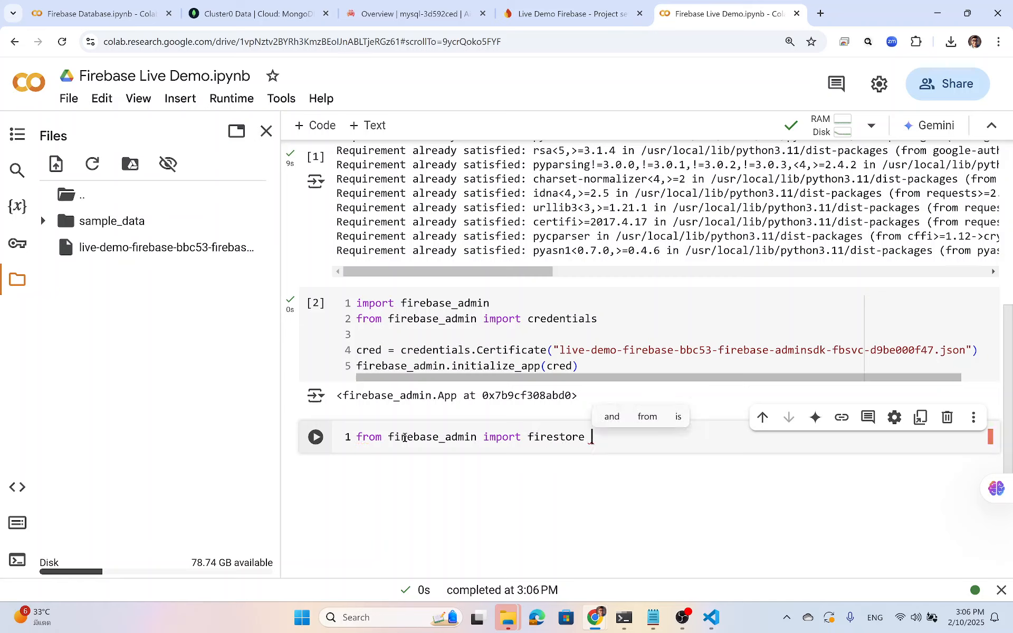
key("Return")
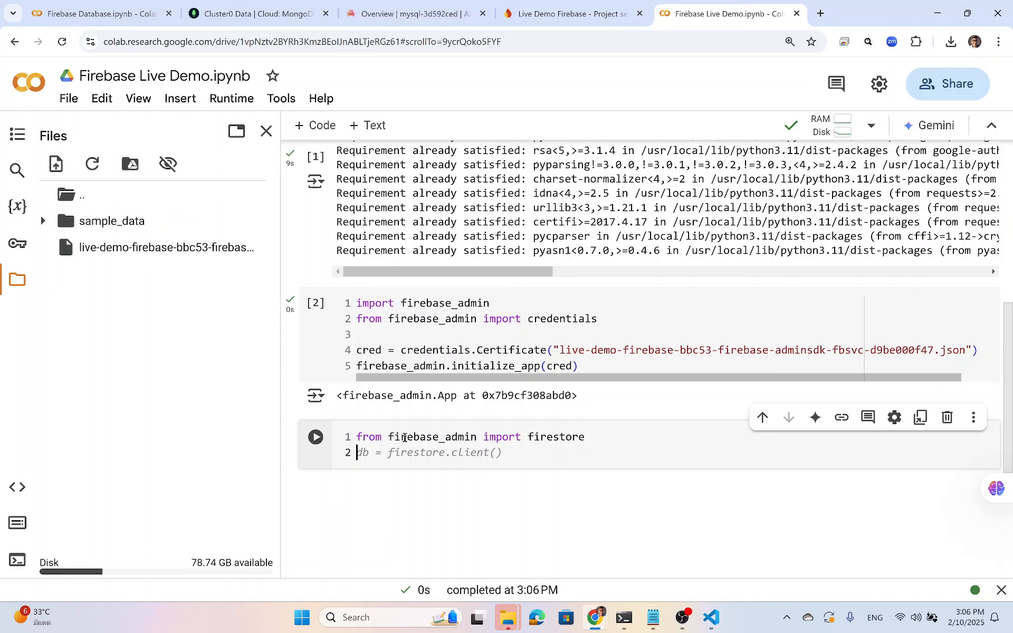
key("Return")
type("db ")
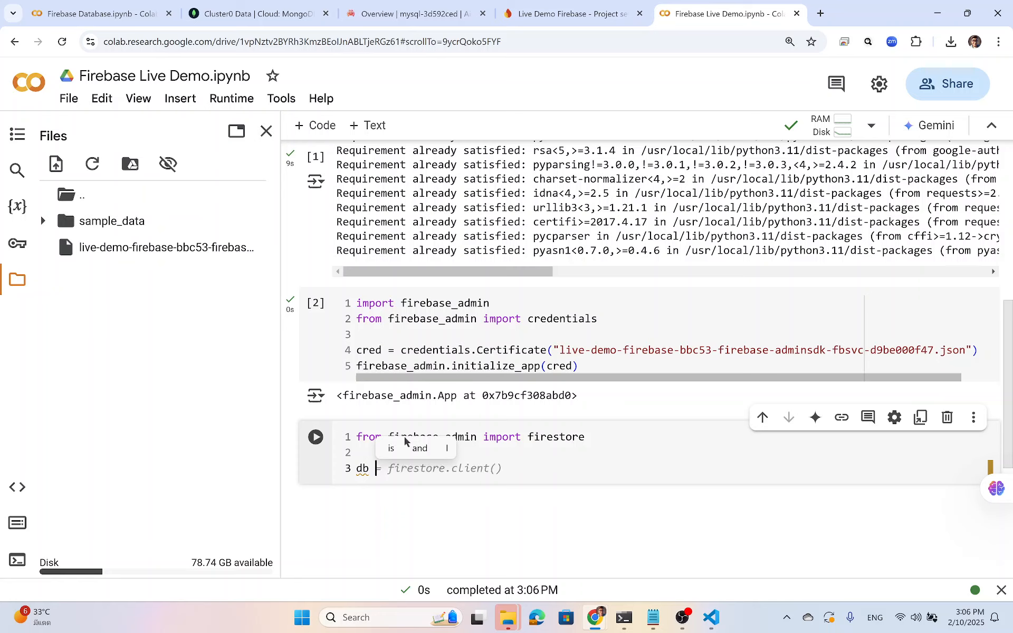
type("=")
key("Tab")
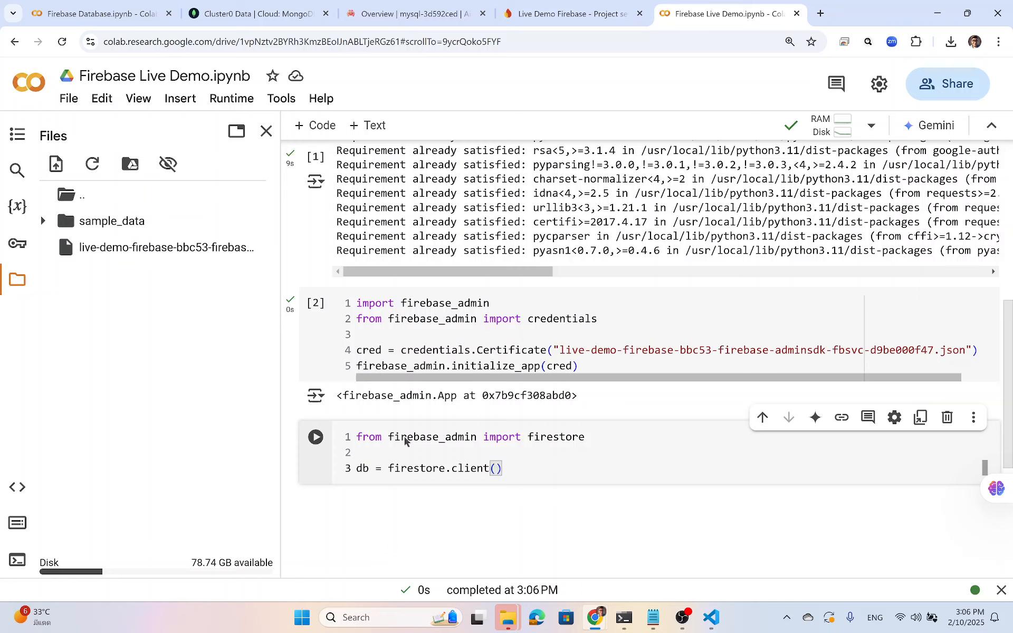
key("shift+Return")
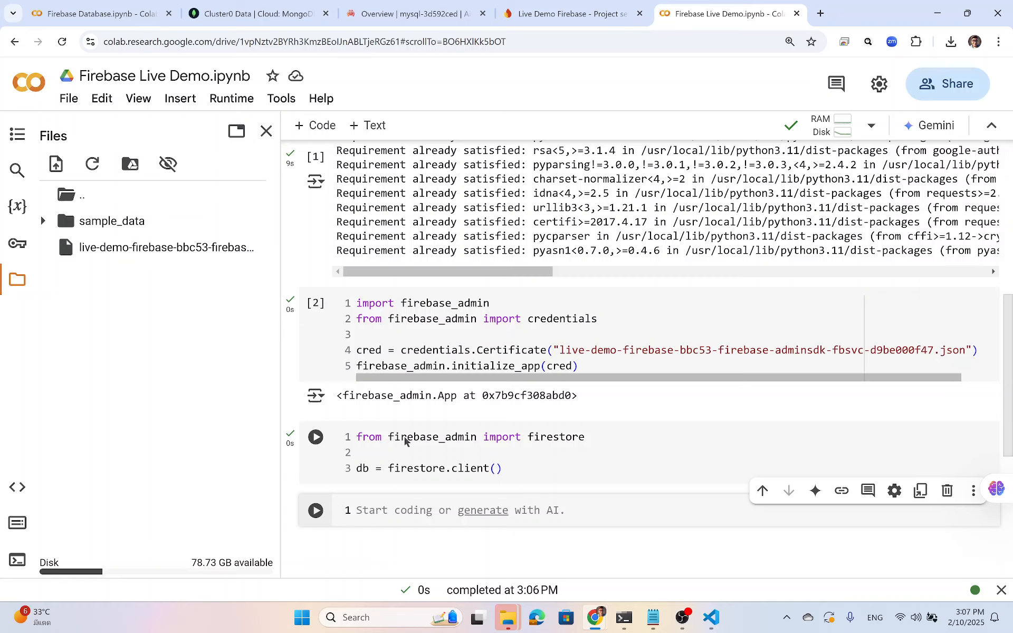
left_click(546, 15)
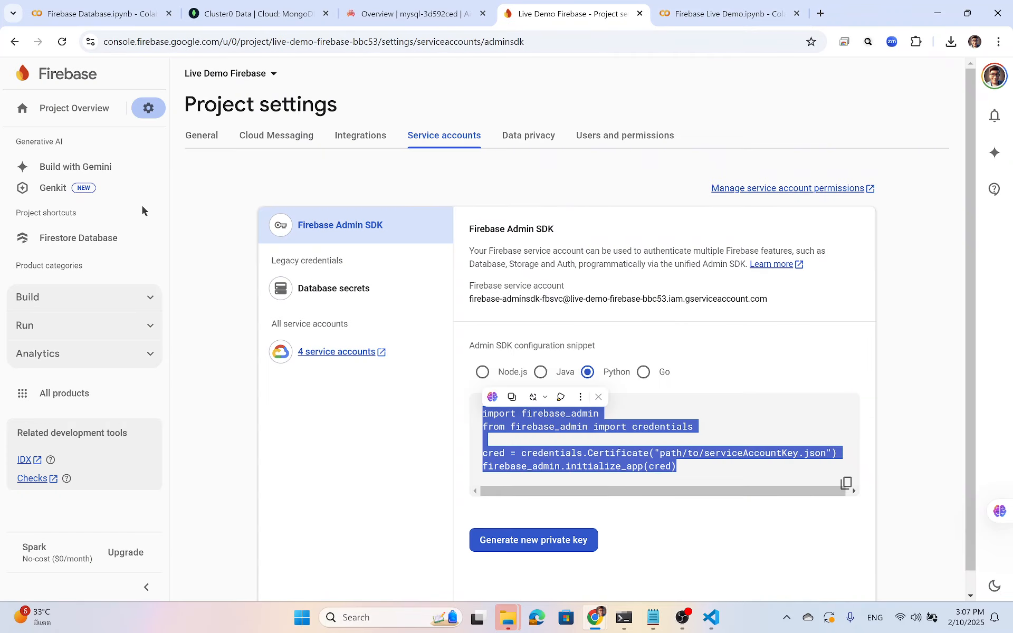
left_click(95, 240)
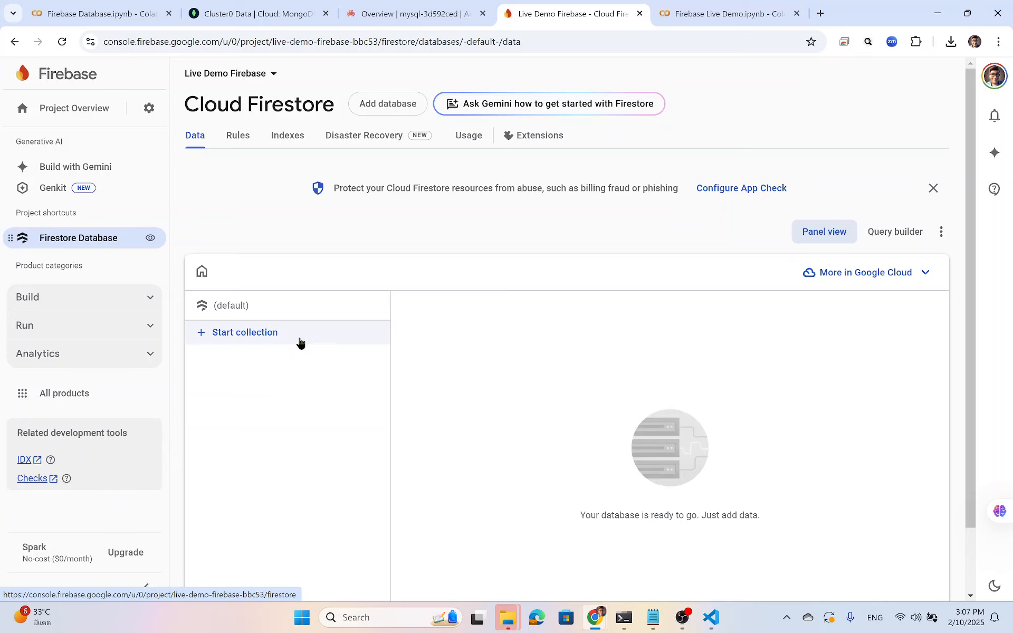
left_click(693, 16)
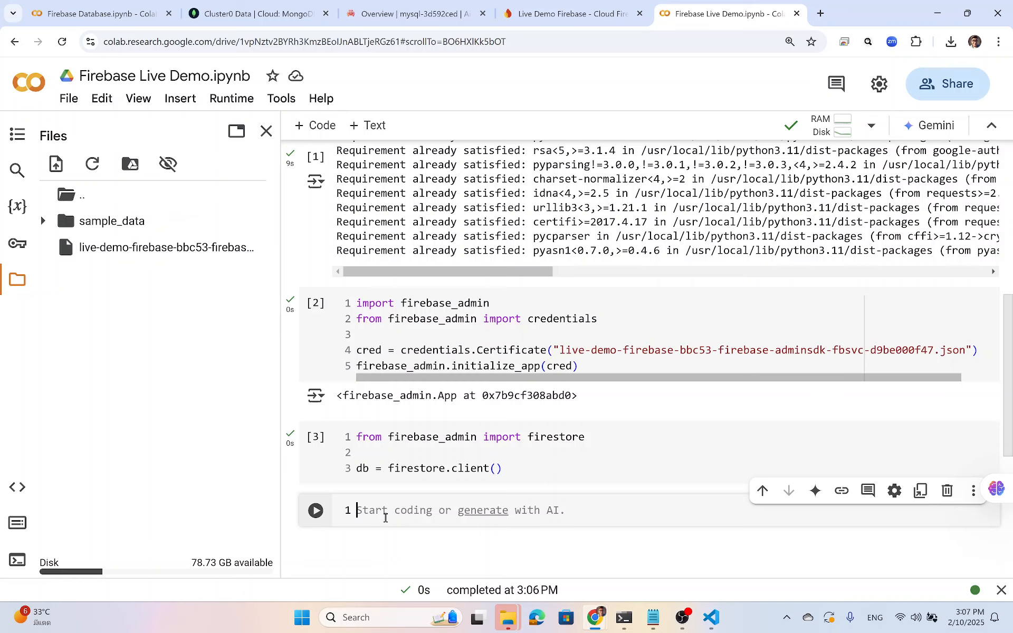
Enter doc_ref=db.collections('users').document('user_123') and begin a 'doc_ref.set({' line beneath it.
type("do")
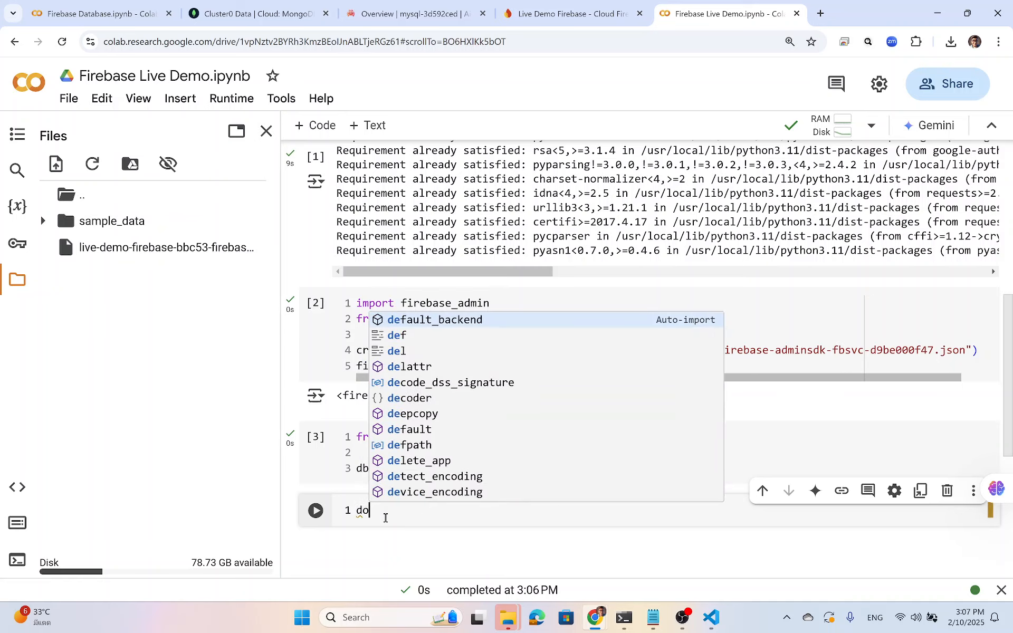
type("c_ref")
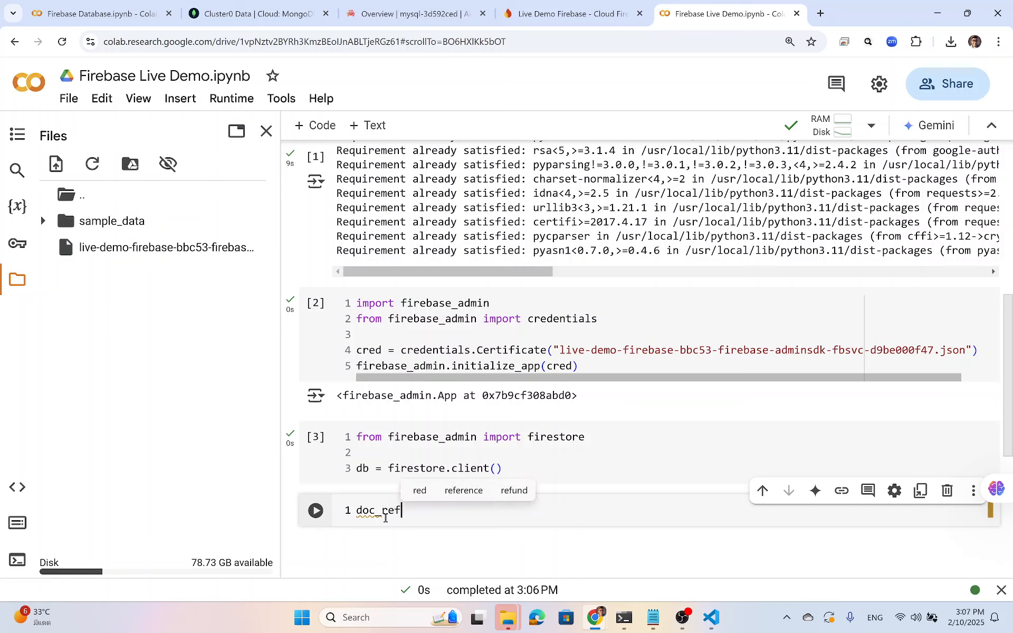
type("=")
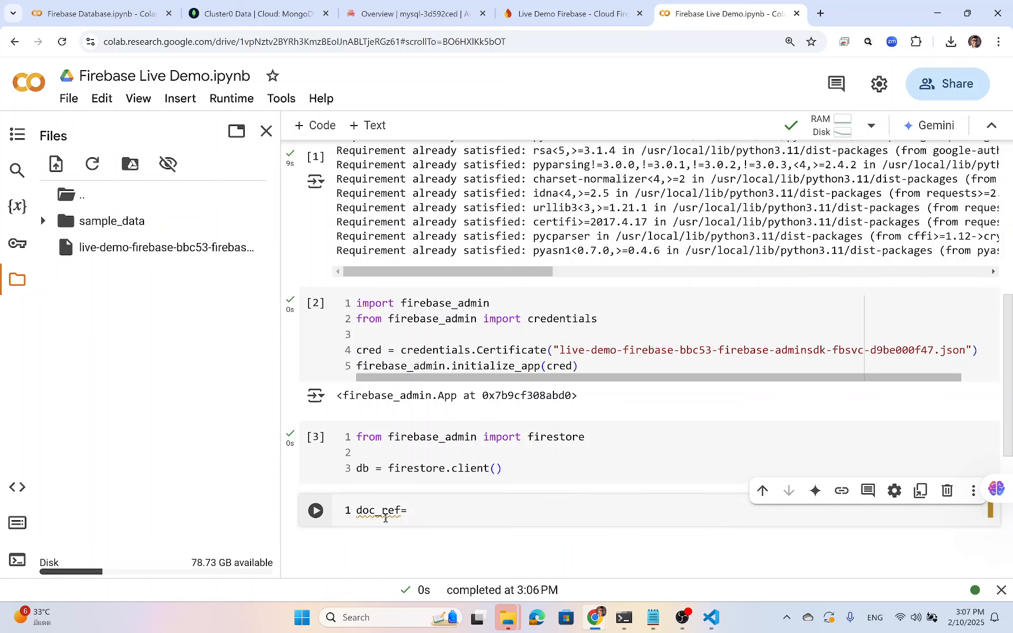
type("db.")
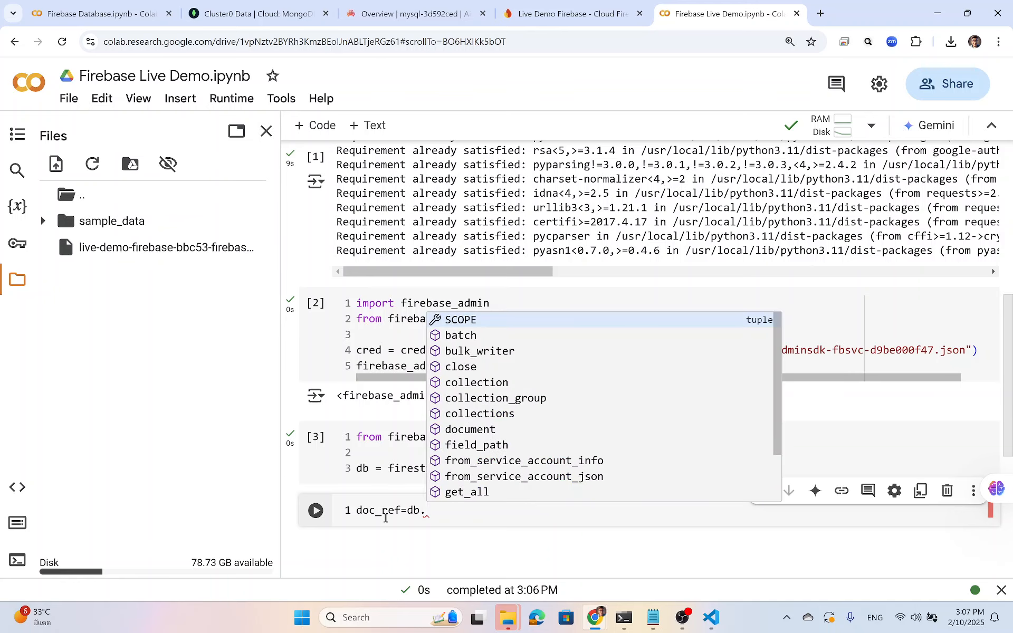
type("collec")
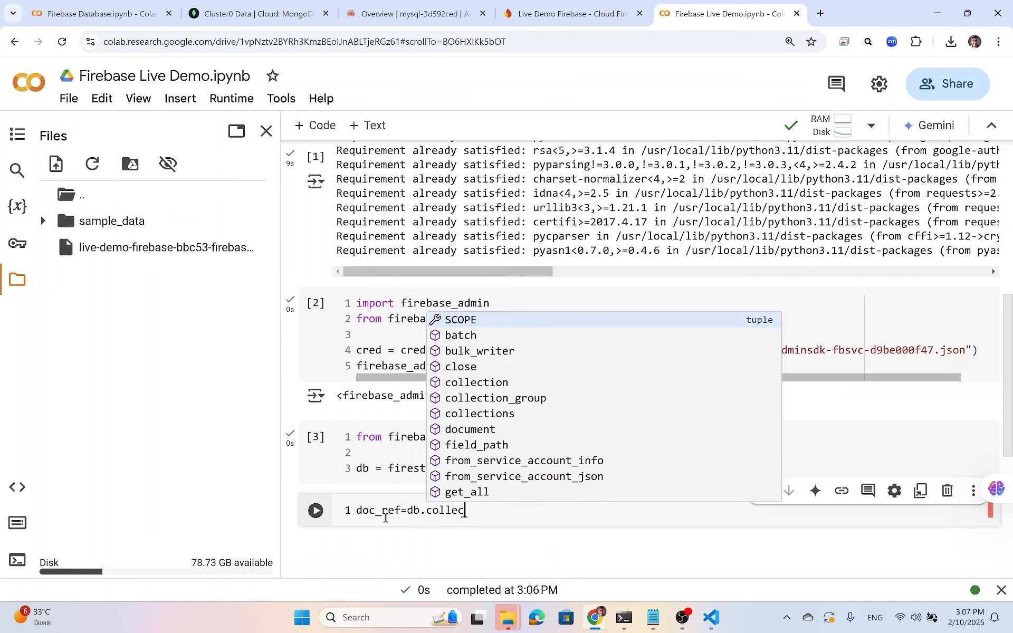
type("tions('use")
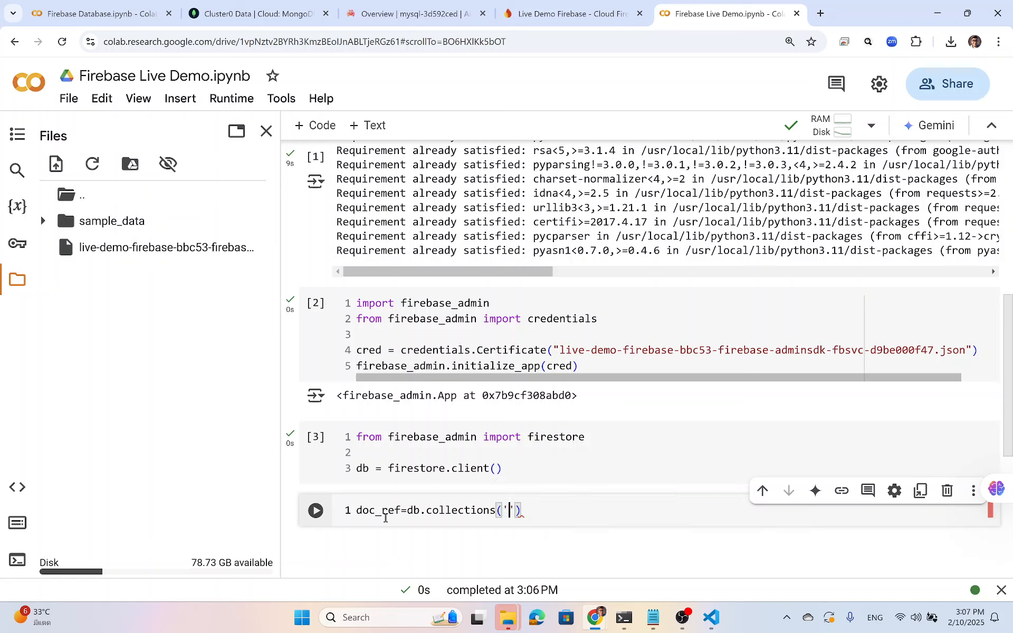
type("rs').docume")
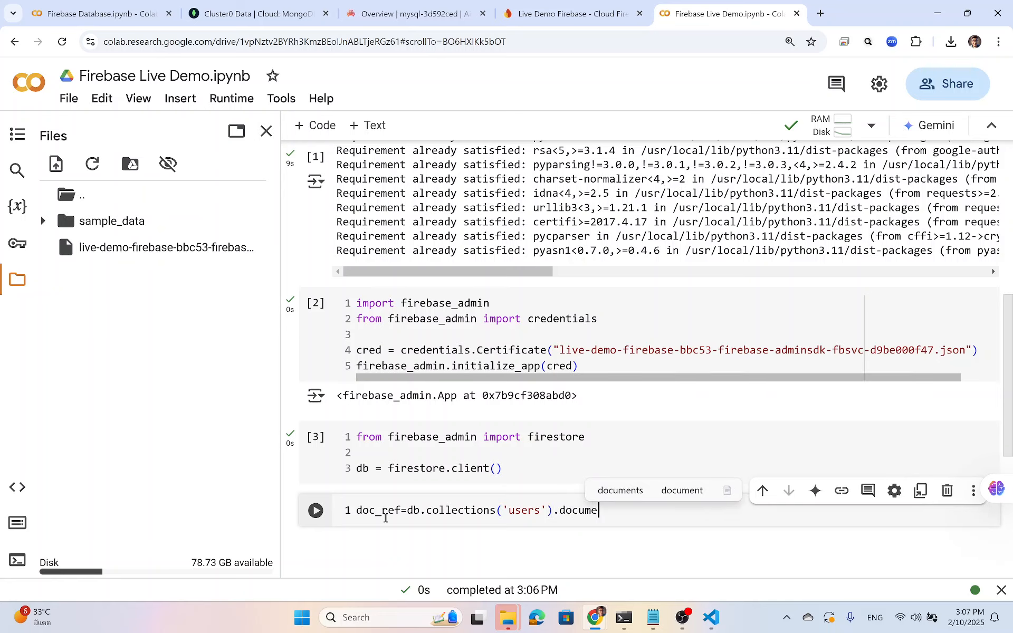
type("nt('user")
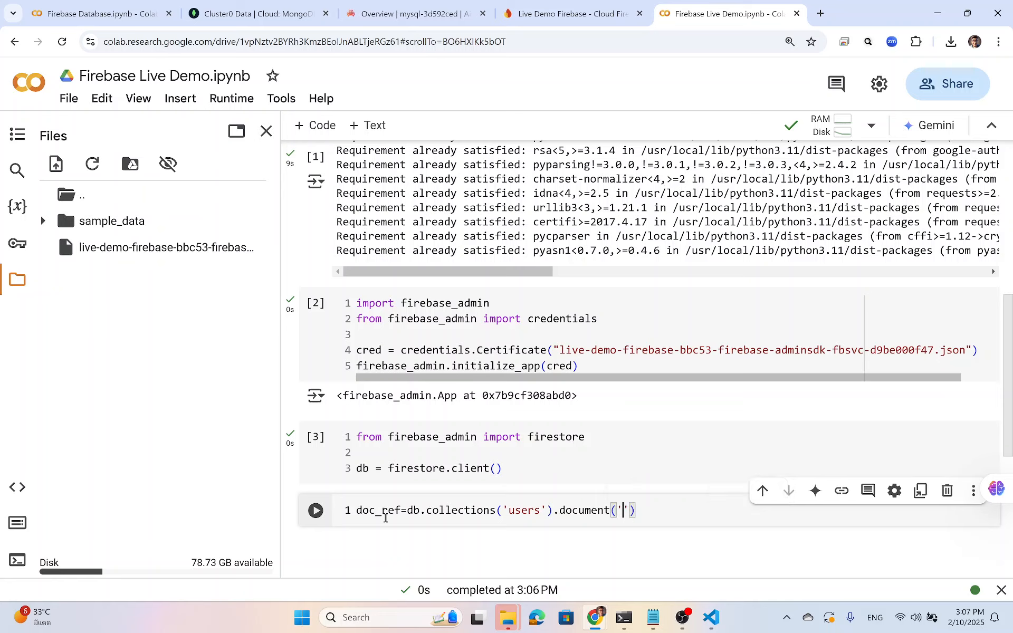
type("_123')")
key("Return")
type("d")
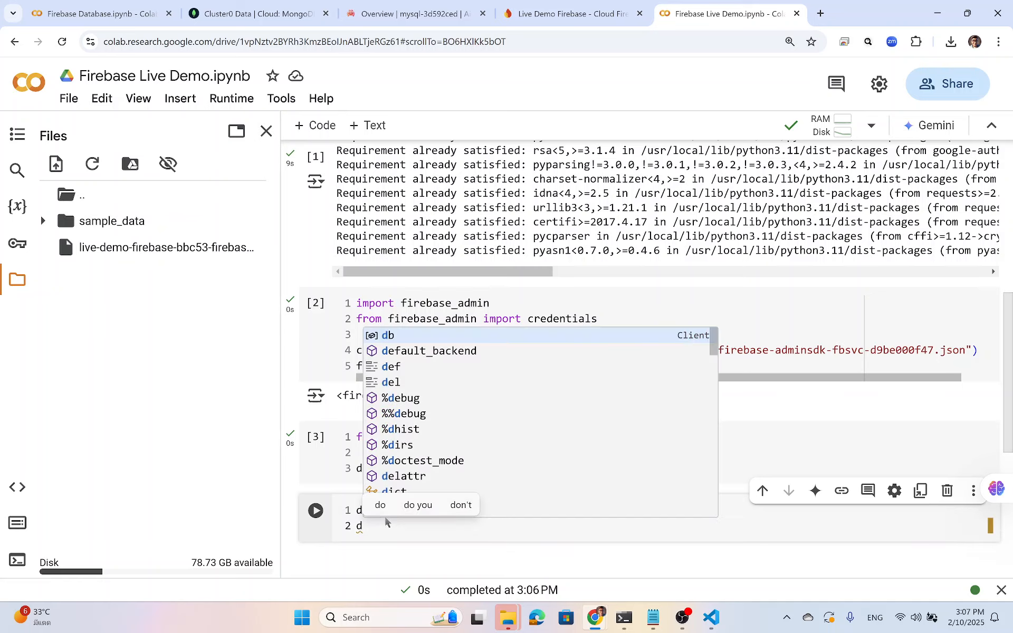
type("oc_ref")
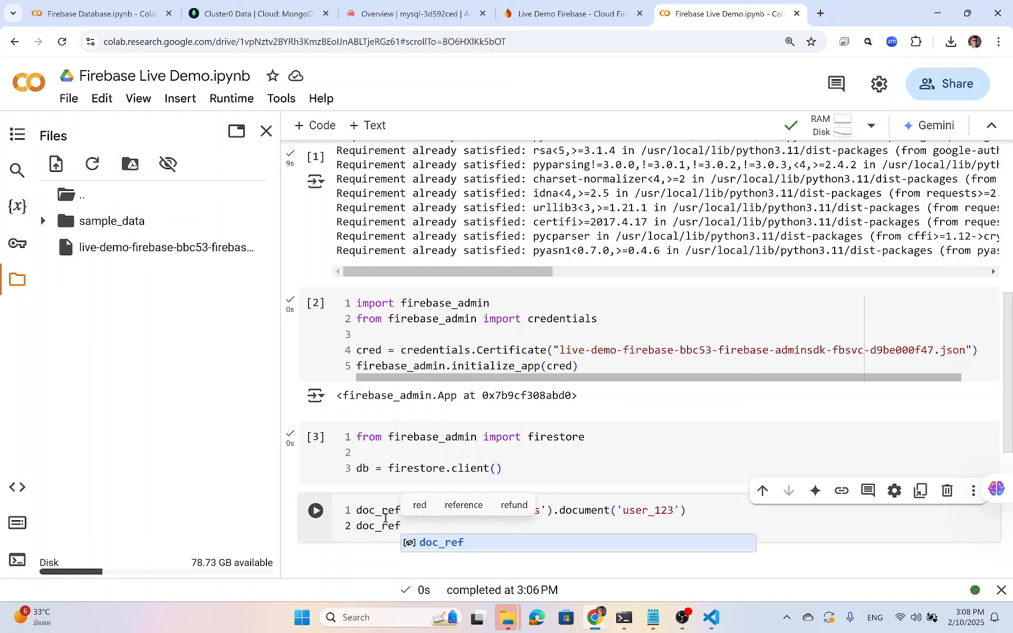
type(".")
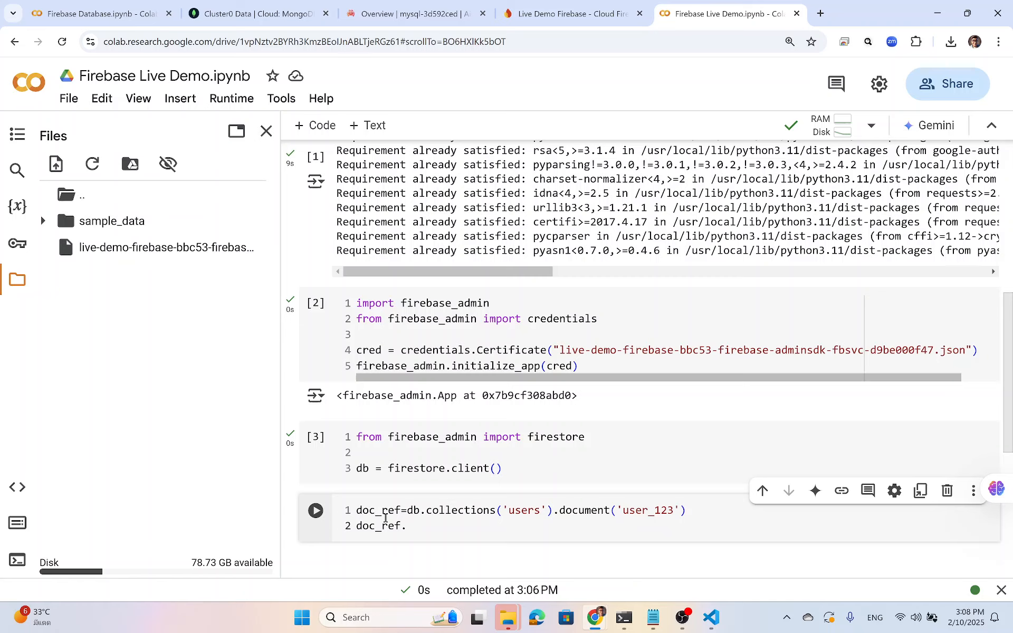
type("set({")
Fill the set() dictionary with user_123's name, e-mail and age 30 on separate lines.
key("Return")
type("'na")
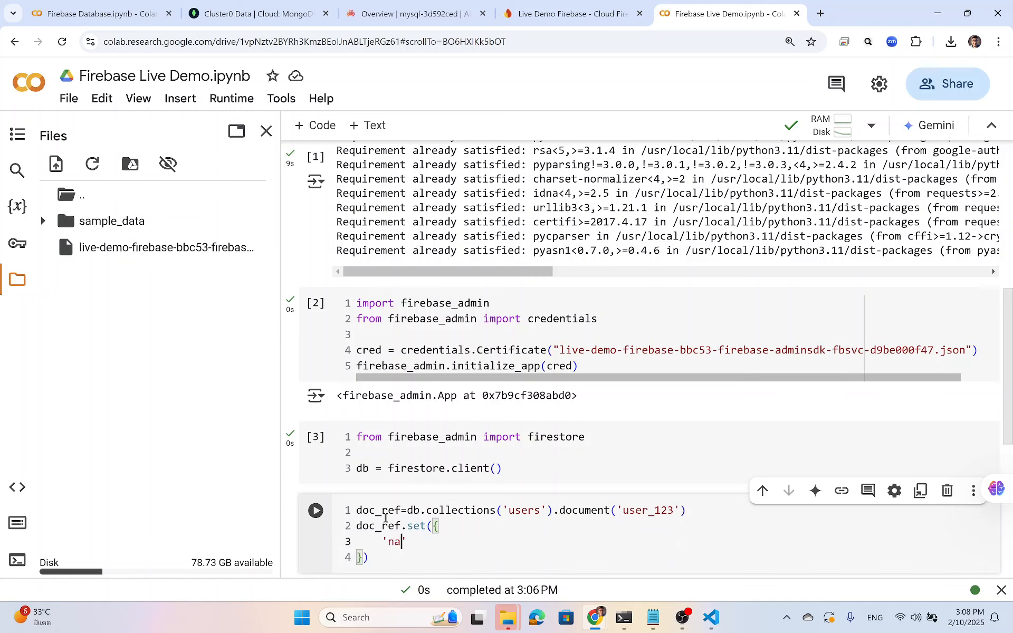
type("me':'John Doe',")
key("Return")
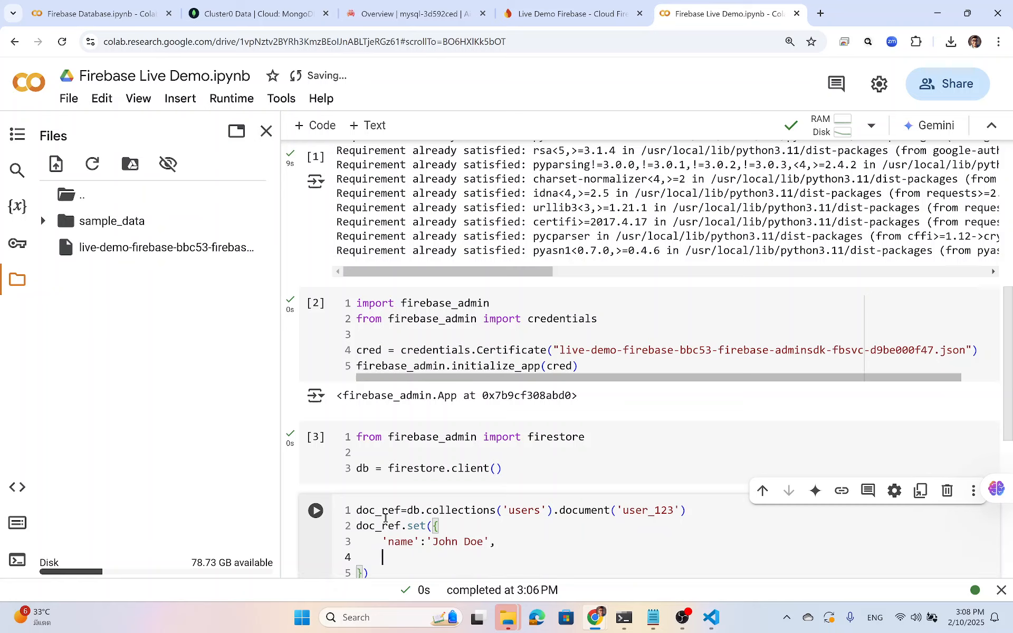
type("'email',")
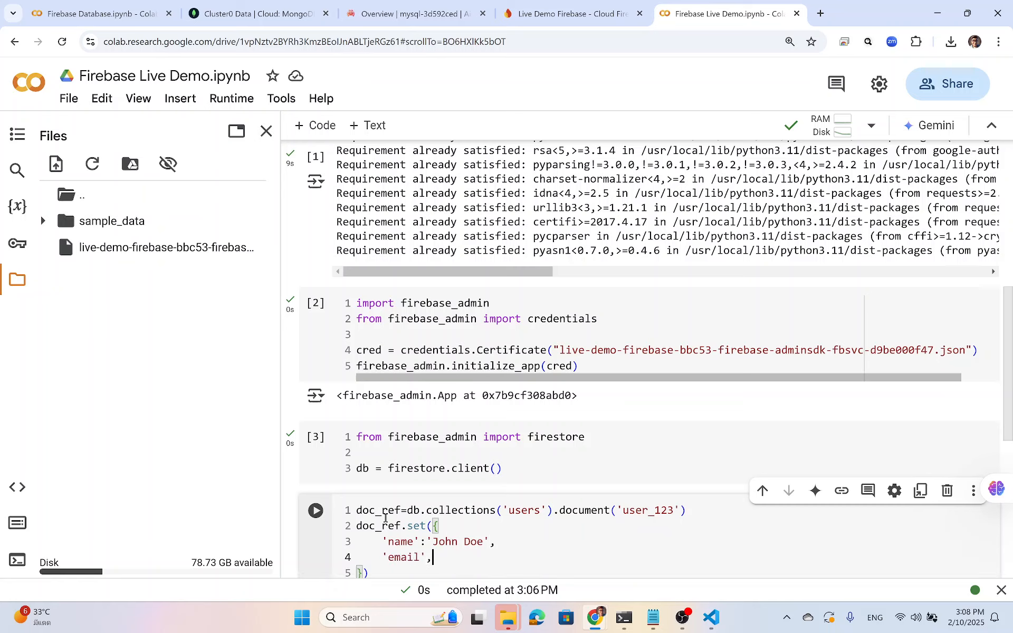
key("BackSpace")
type(":'johndoe@example.c")
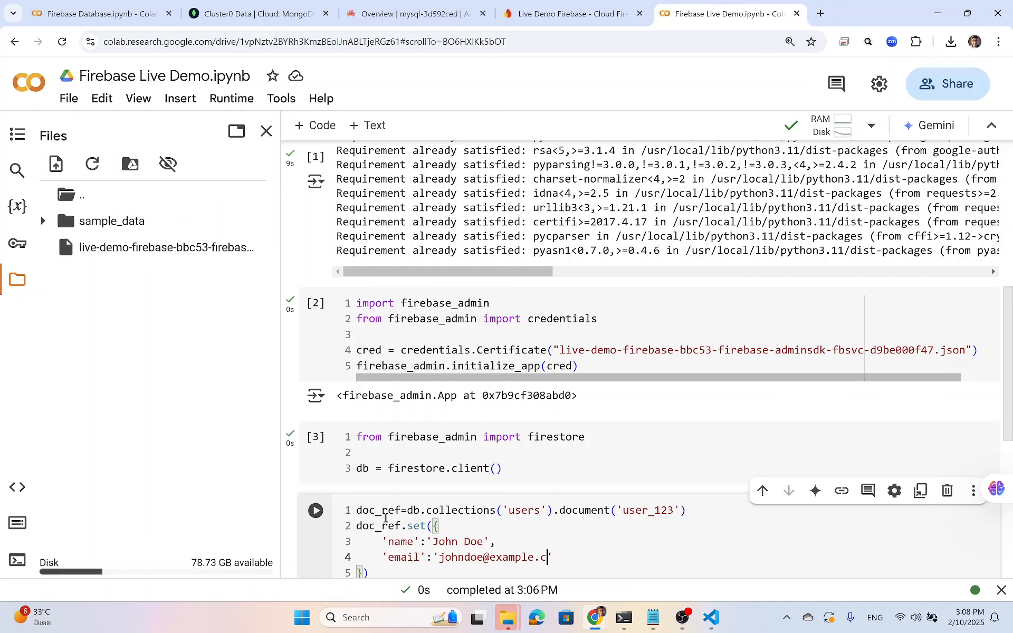
type("om',")
key("Return")
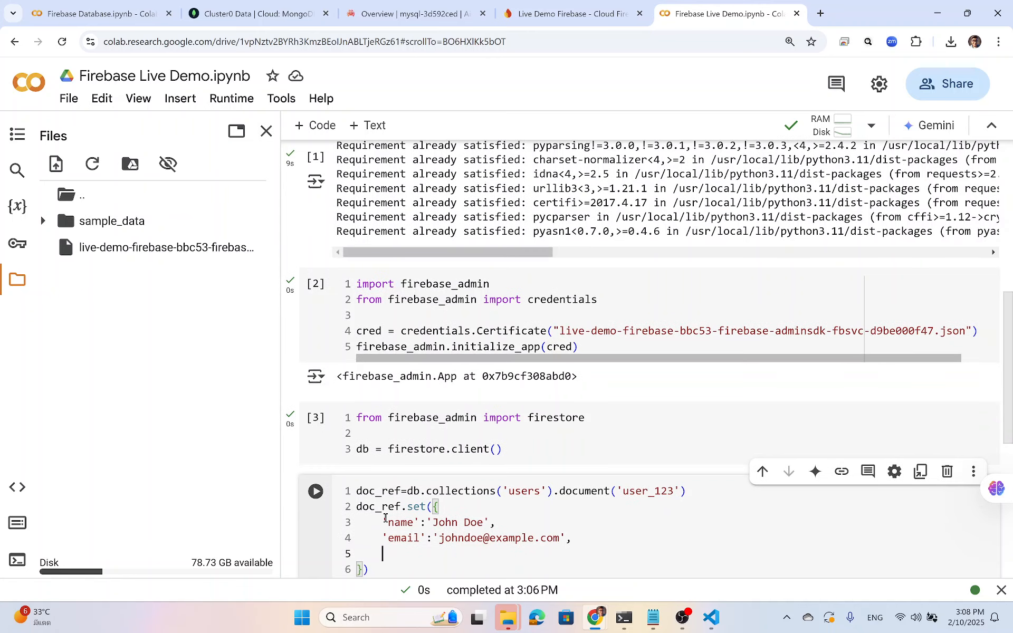
type("'age':30")
key("Return")
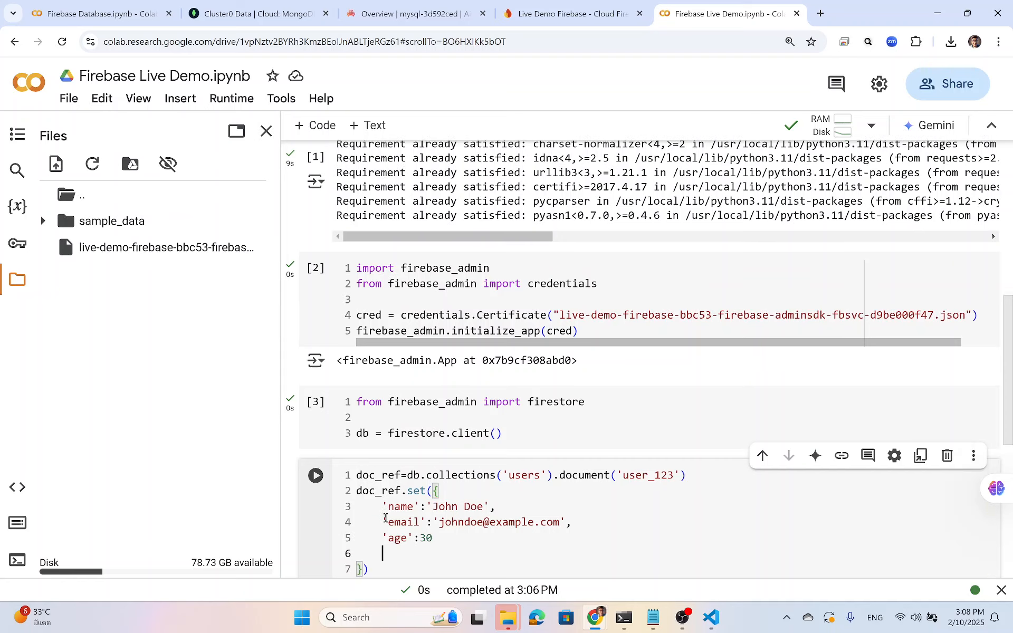
type("}")
Tidy the closing brackets, add print('data added'), and run the cell.
key("BackSpace")
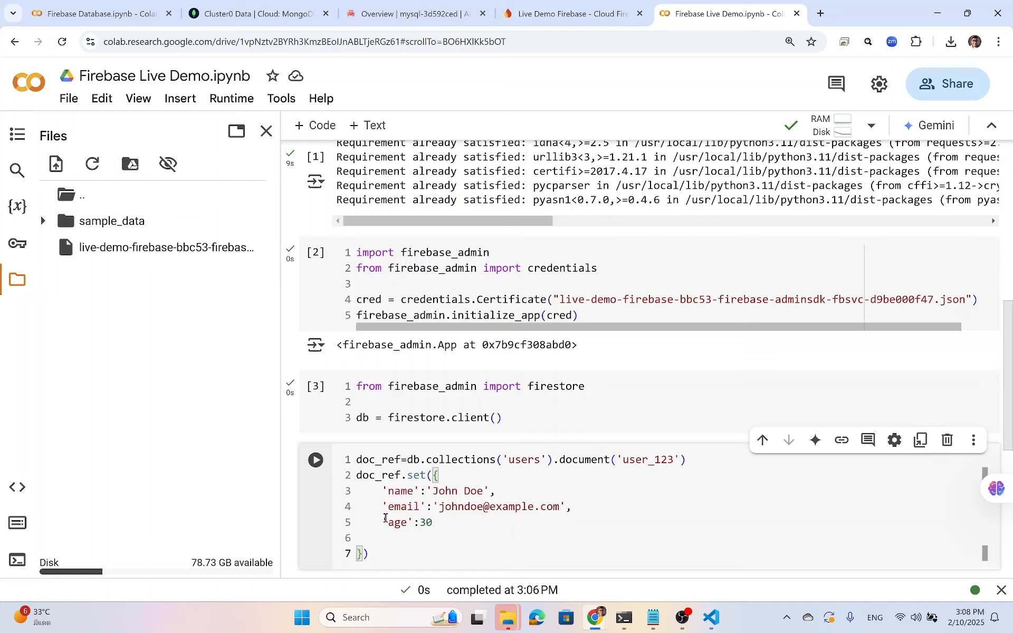
key("BackSpace")
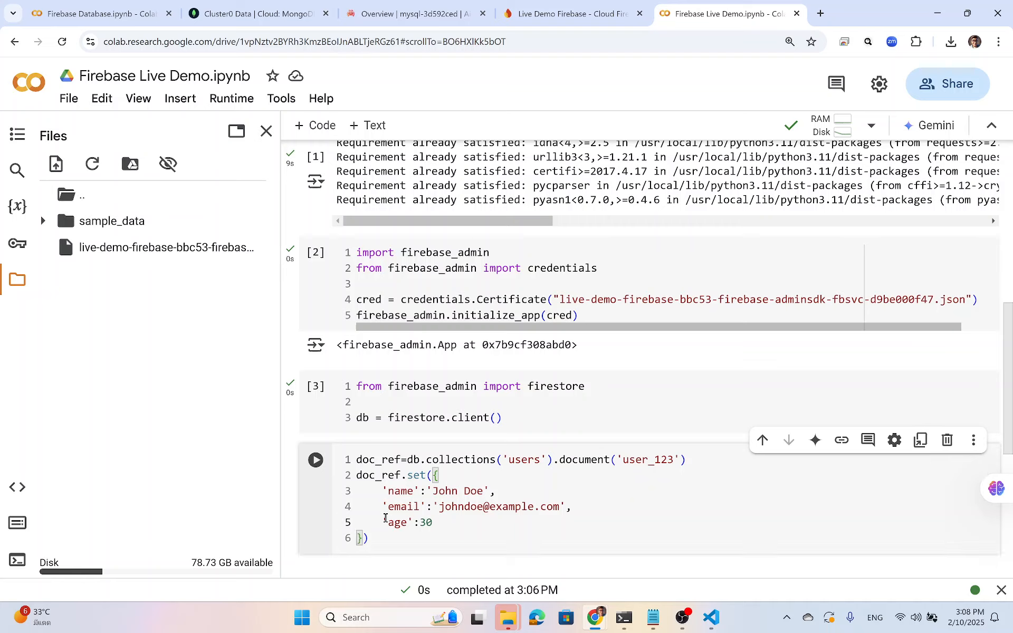
key("End")
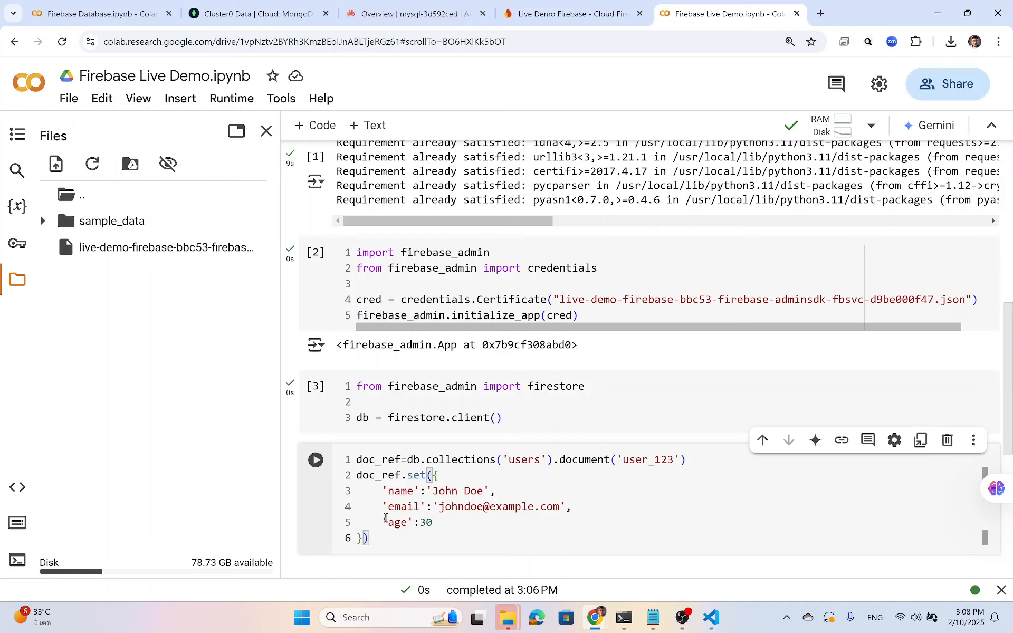
key("Return")
type("print(")
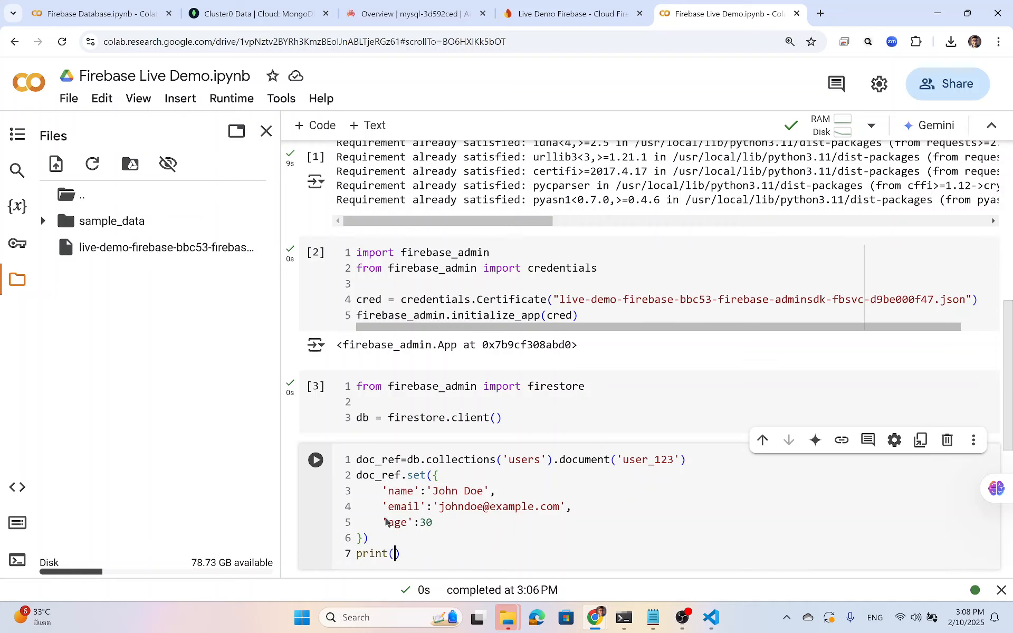
type("'data added")
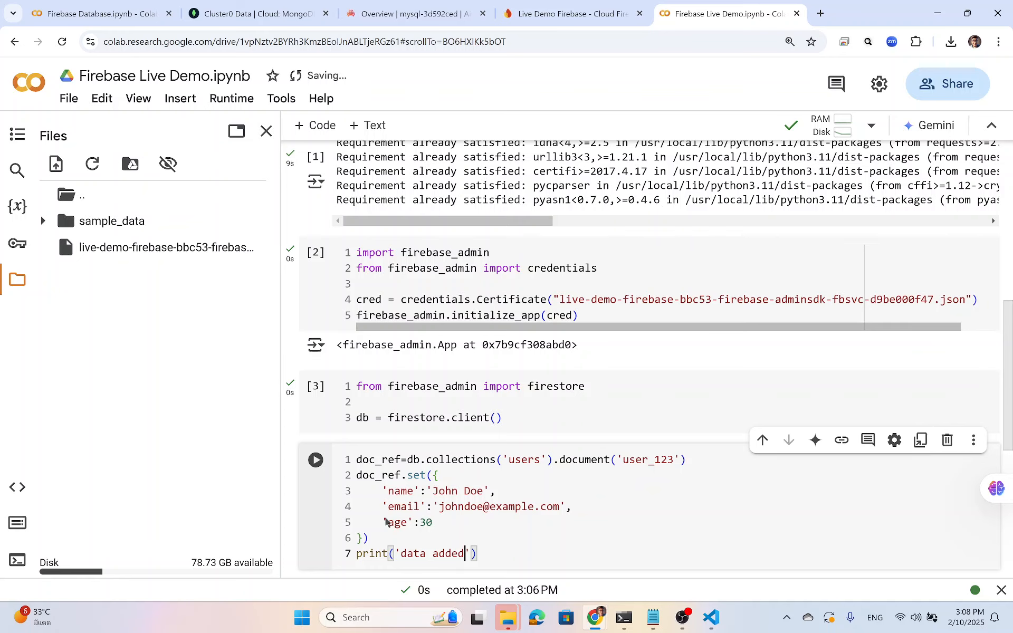
key("shift+Return")
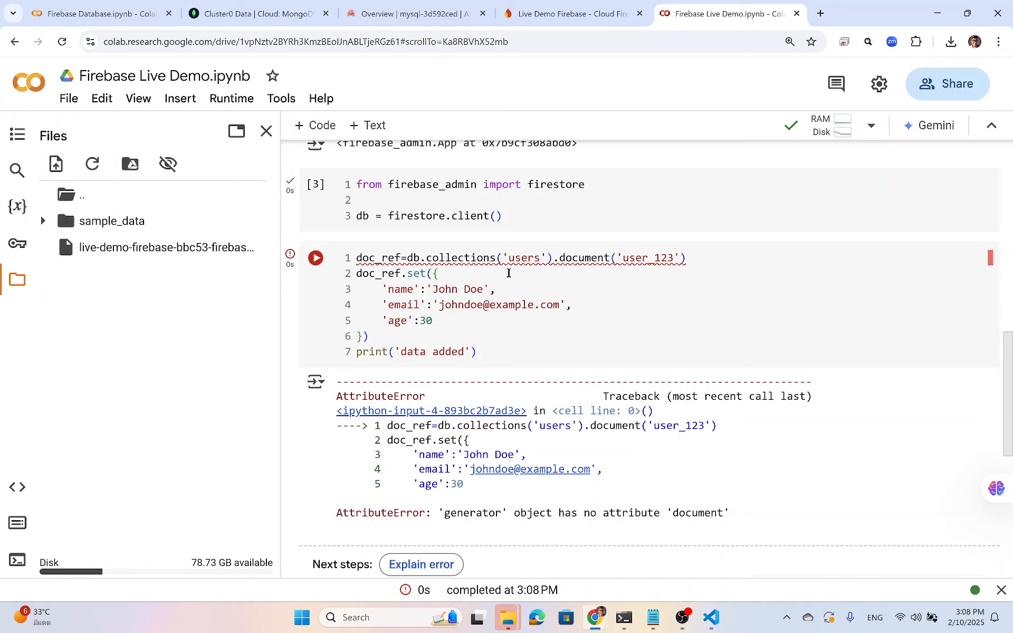
Change collections to collection, rerun the cell, and switch to the Firebase console.
left_click(490, 258)
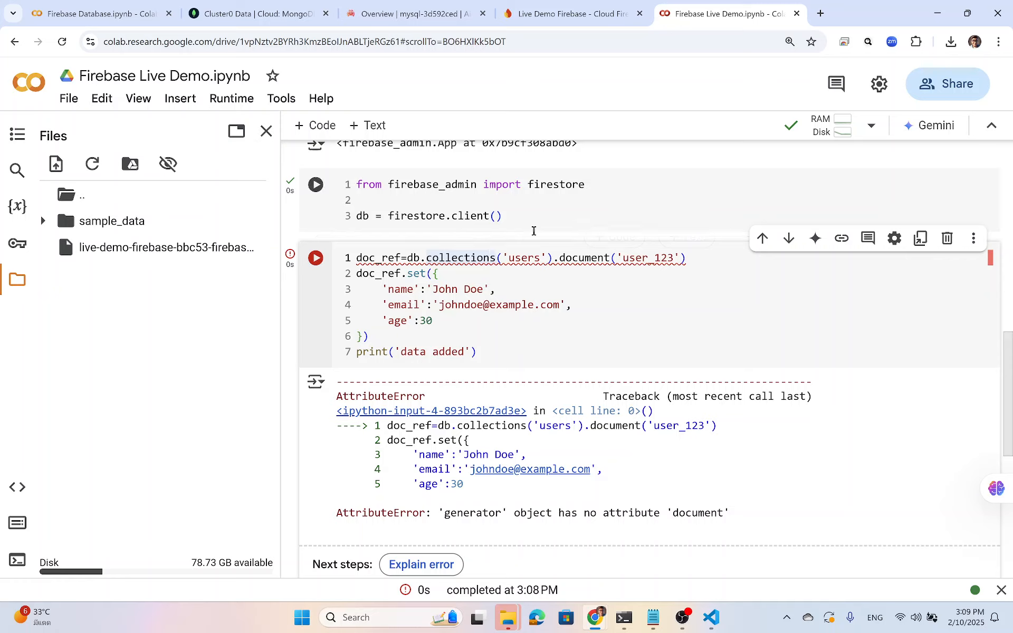
key("BackSpace")
key("shift+Return")
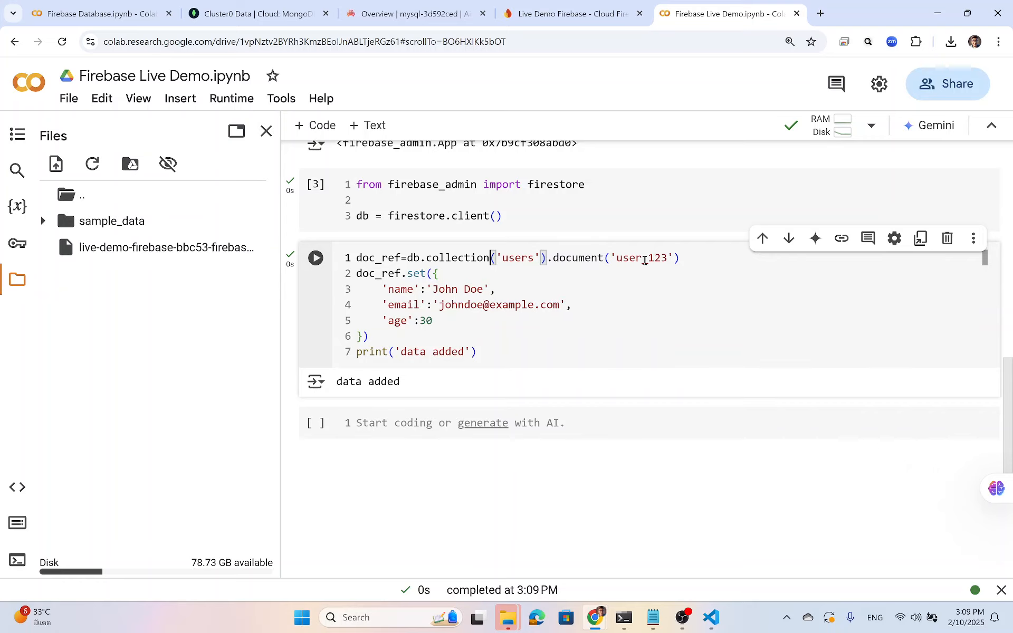
left_click(567, 19)
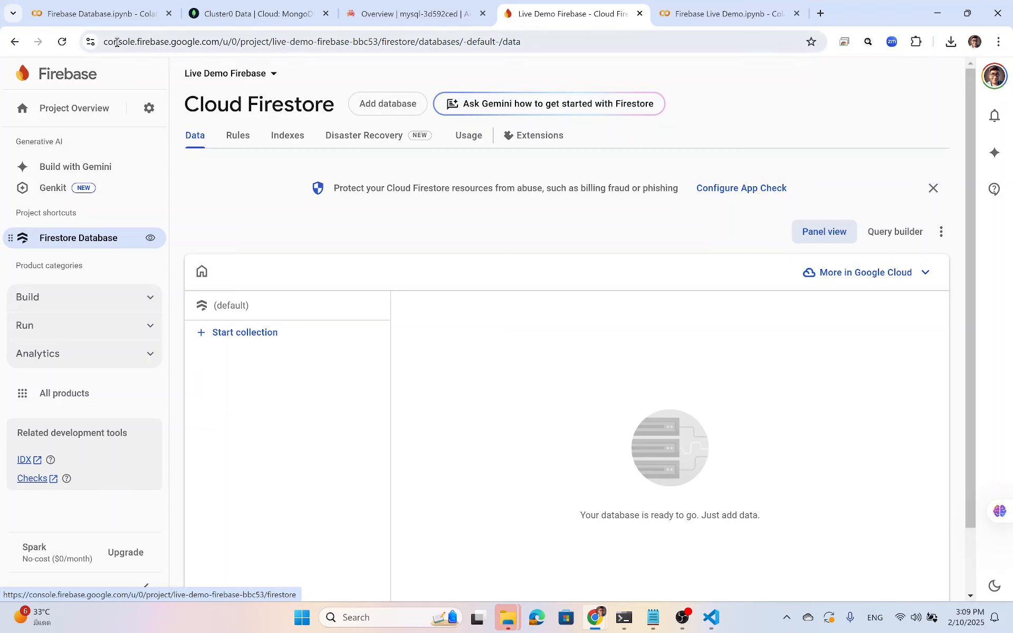
Reload Firestore to check users/user_123's fields, then return to the notebook's empty cell.
left_click(61, 42)
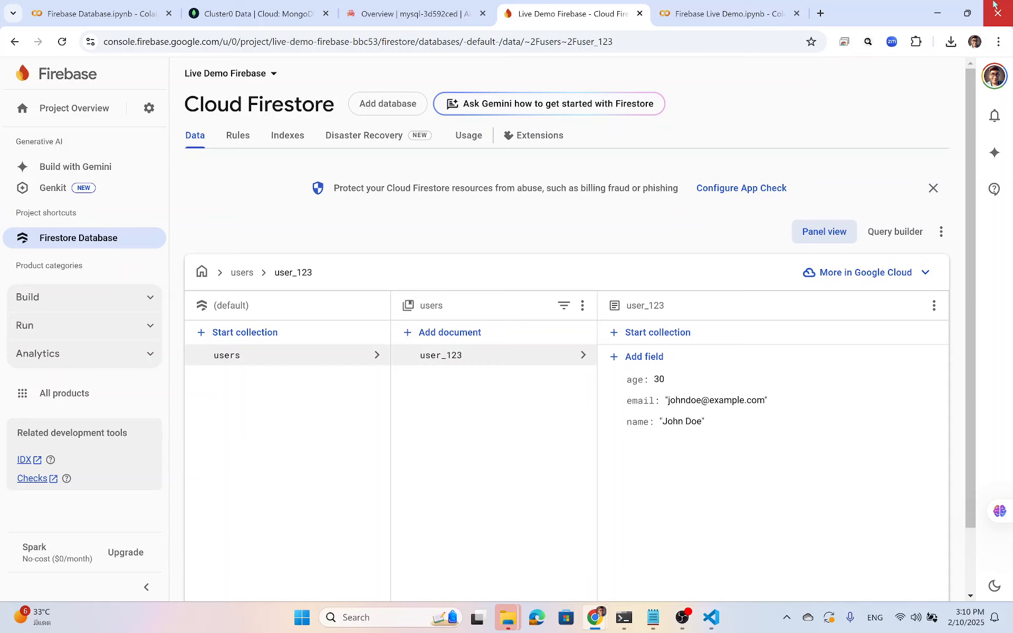
left_click(711, 16)
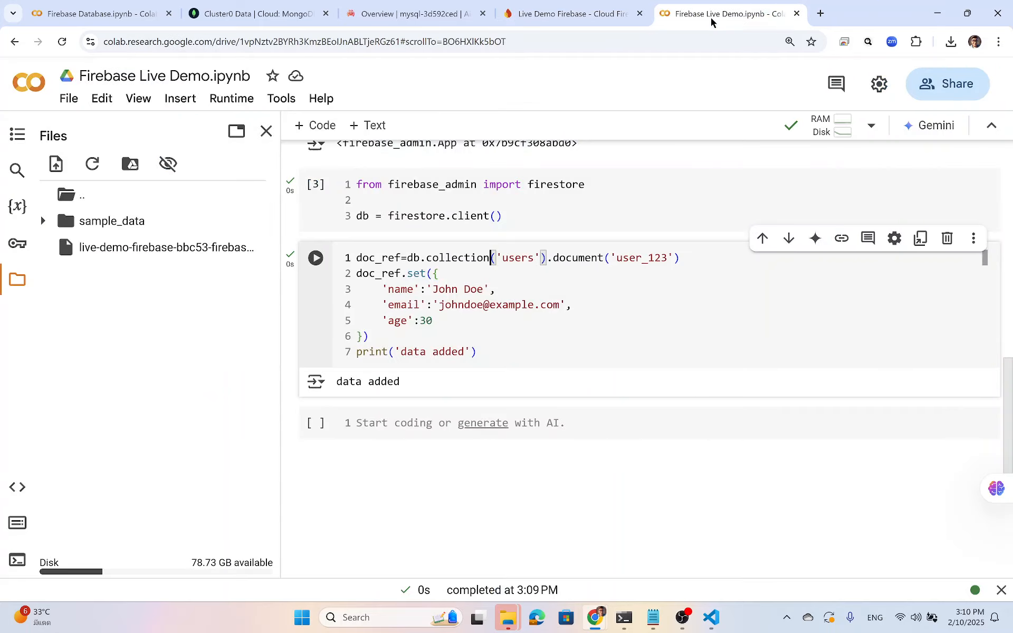
left_click(387, 425)
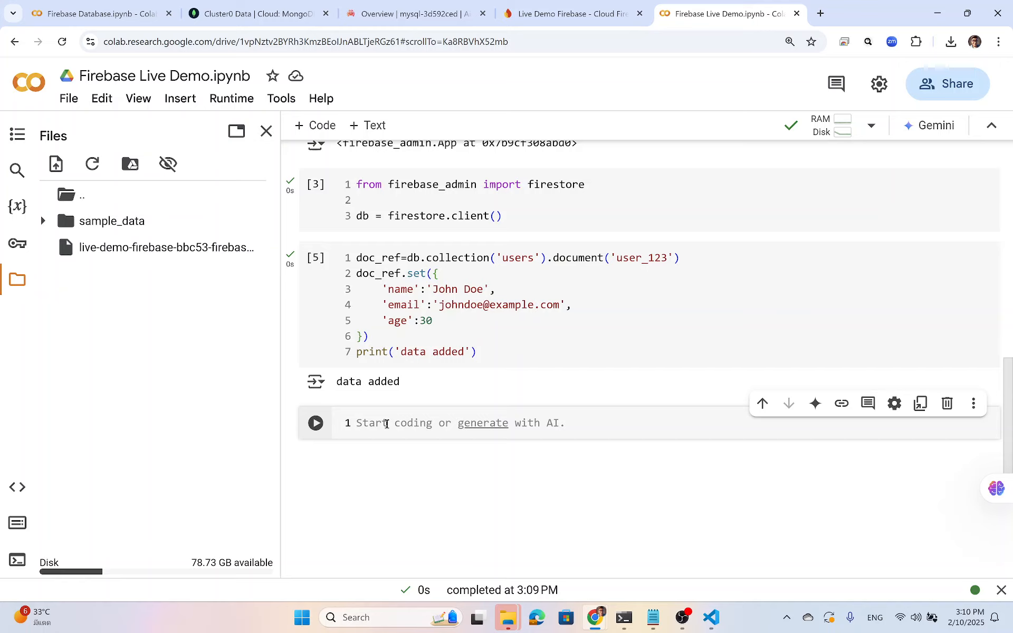
Paste a copy of the user_123 write code into the empty cell, then select it all.
left_click(518, 337)
key("ctrl+a")
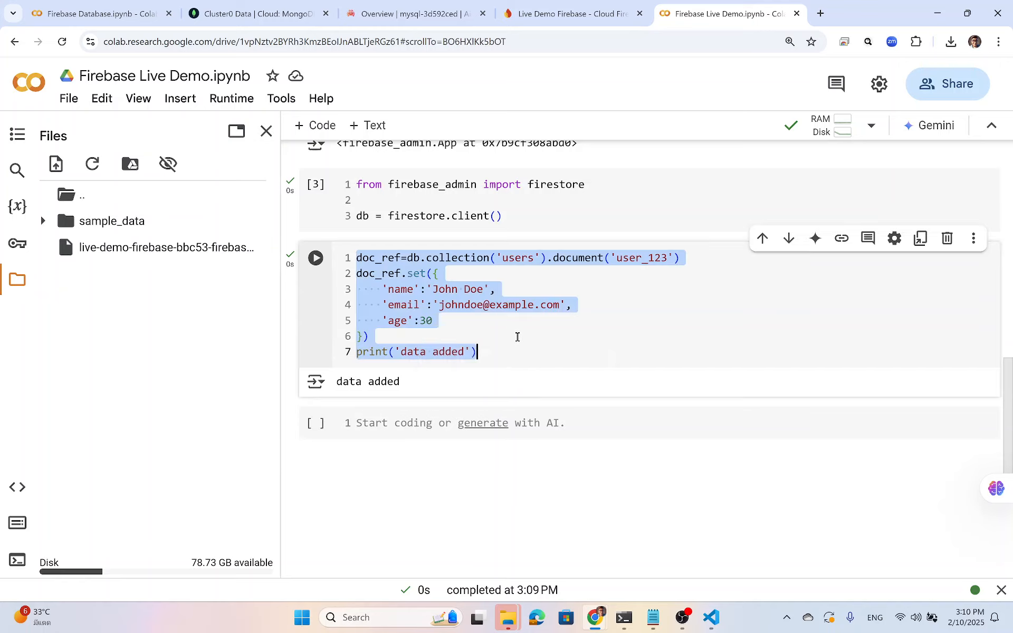
key("ctrl+c")
left_click(411, 414)
key("ctrl+v")
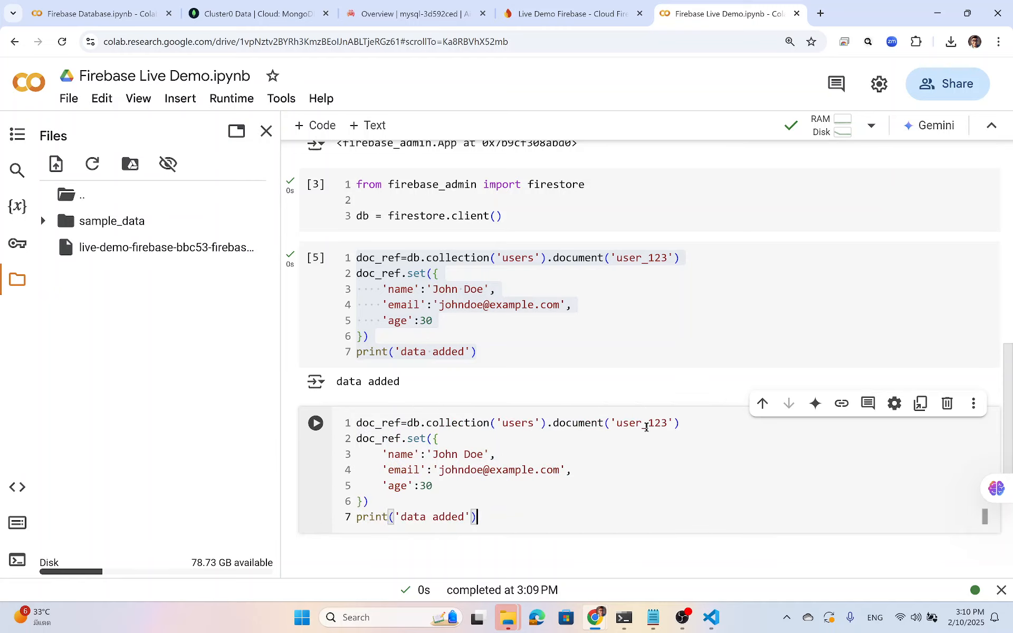
left_click_drag(648, 423, 667, 422)
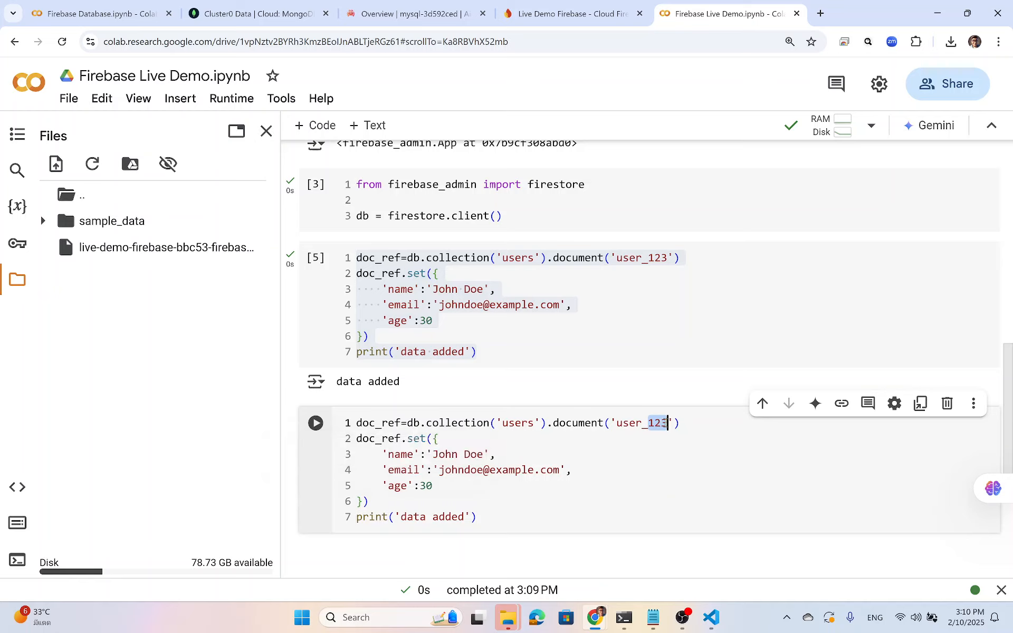
left_click(521, 471)
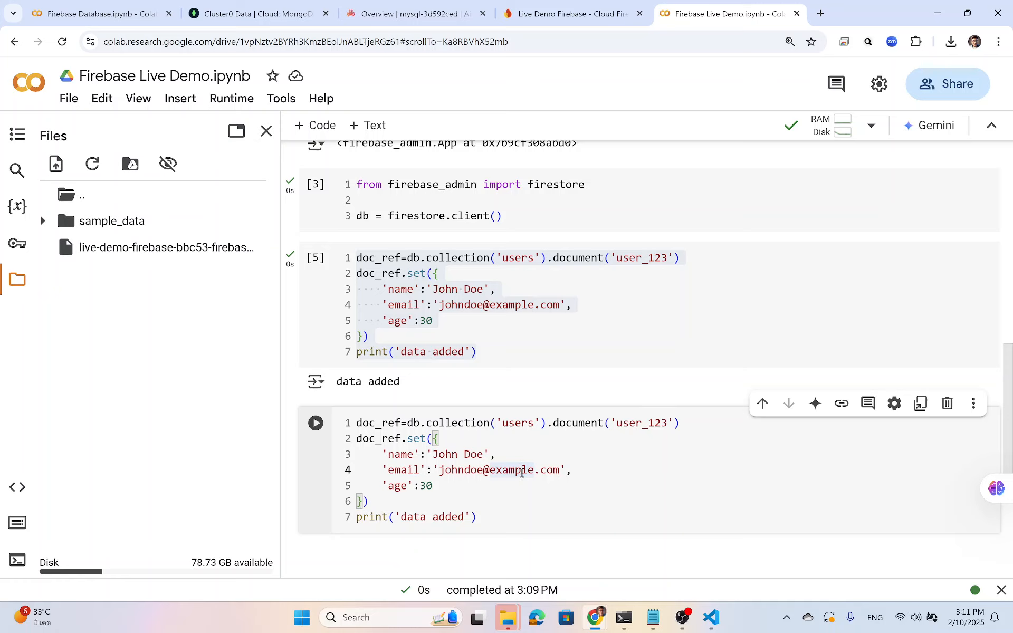
key("ctrl+a")
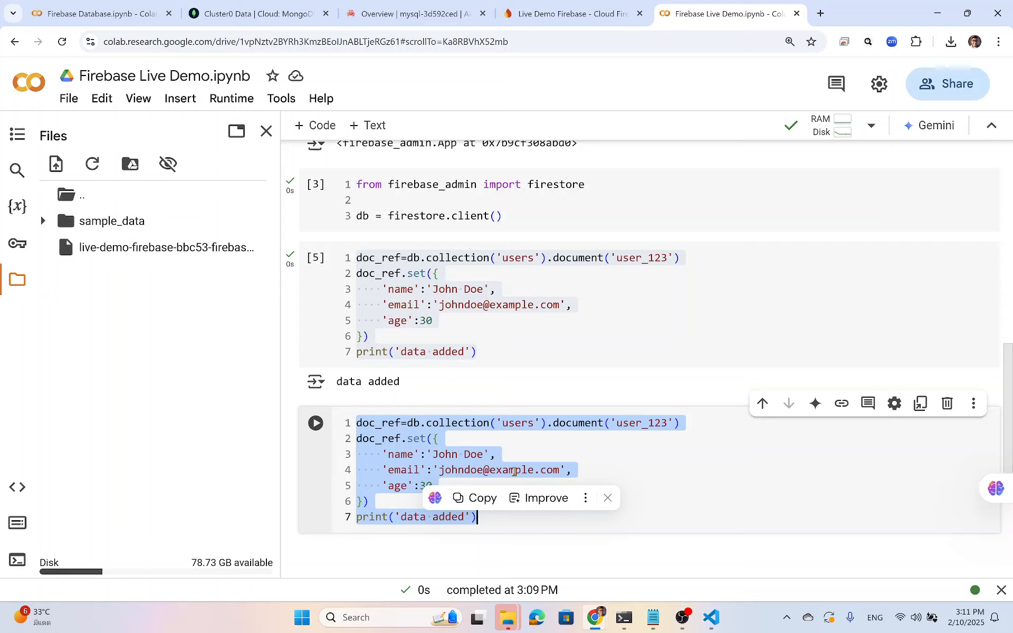
Start the cell with batch=db.batch() and accept the suggested user_ref2 batch write code.
type("bach")
key("BackSpace")
key("BackSpace")
type("t")
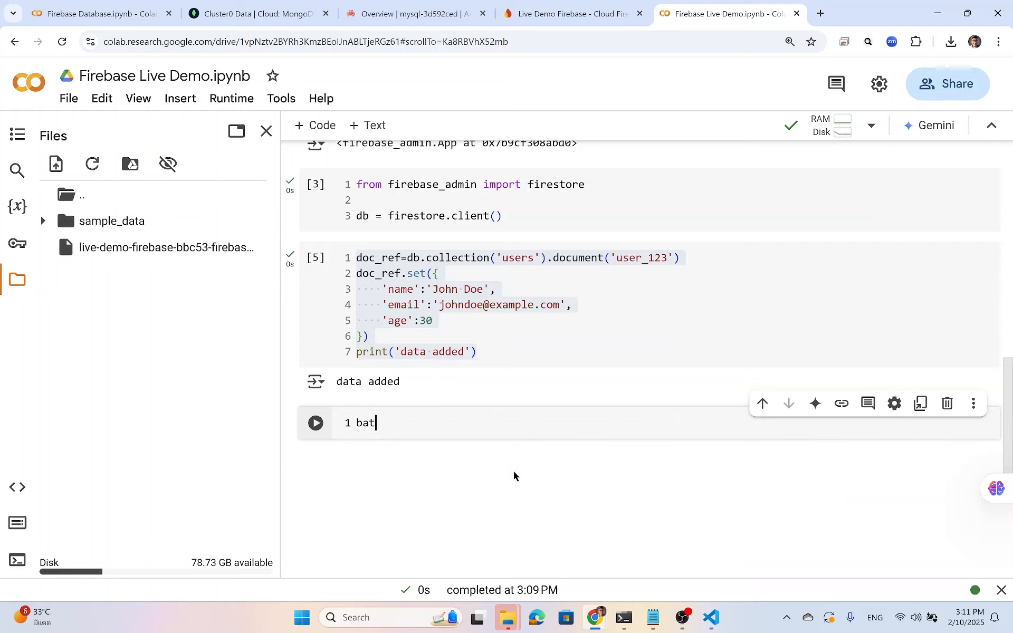
type("ch=db")
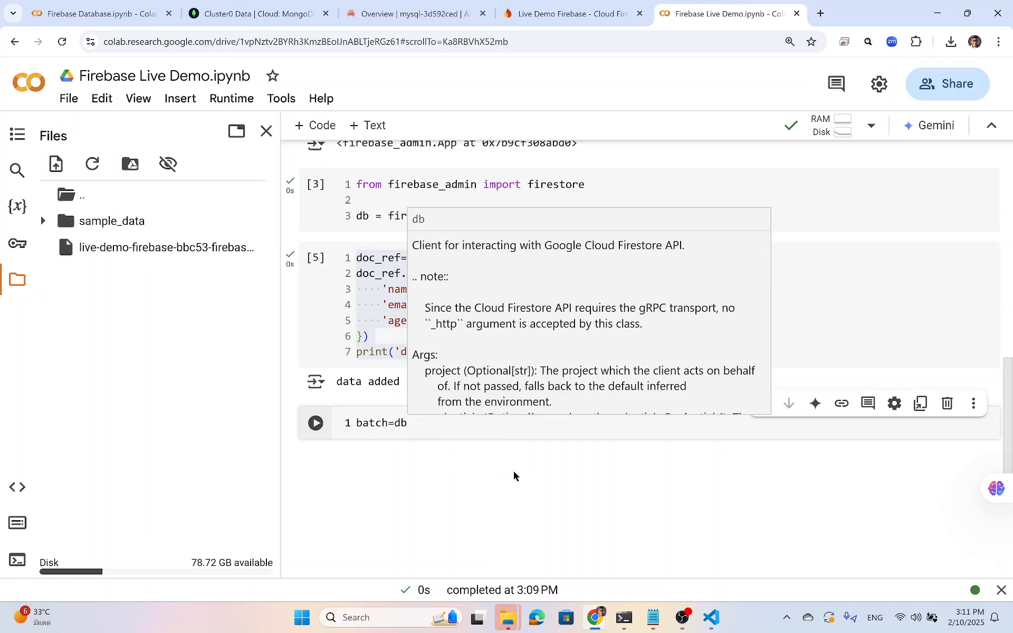
type(".batch()")
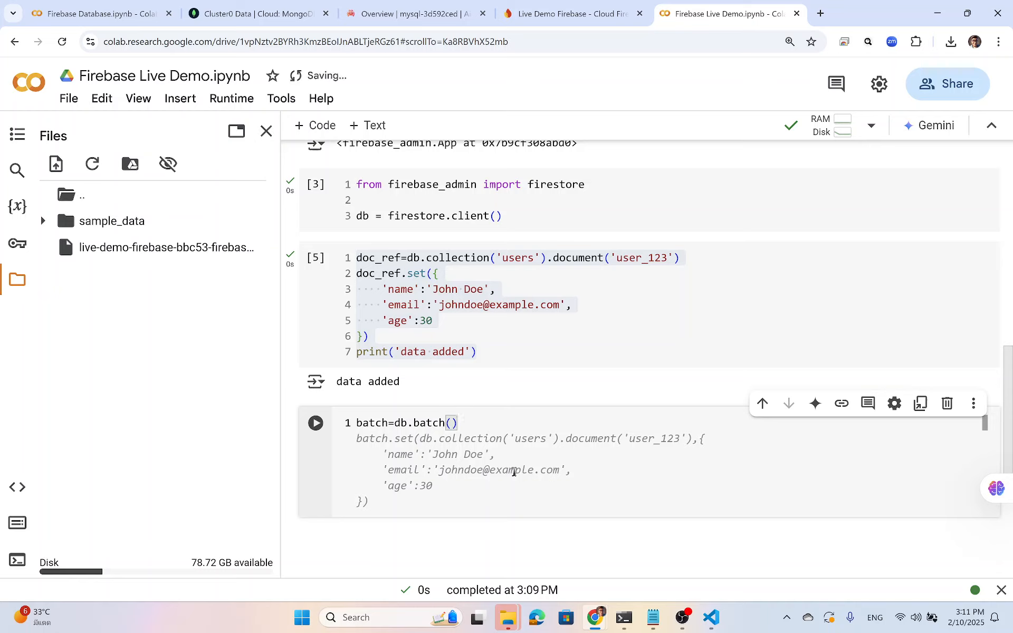
key("Return")
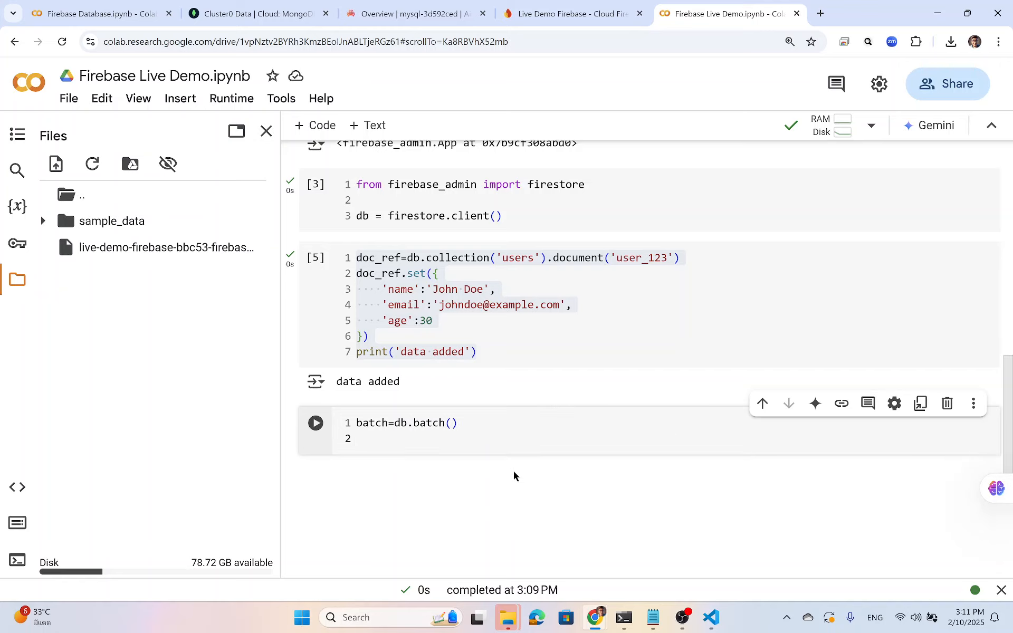
type("user_ref2=")
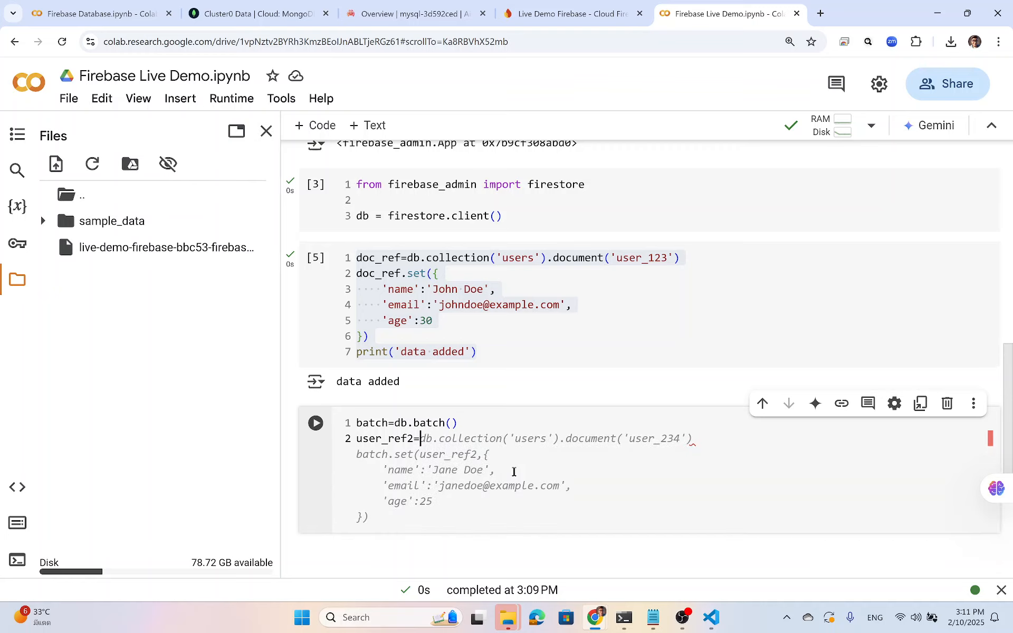
type("db.")
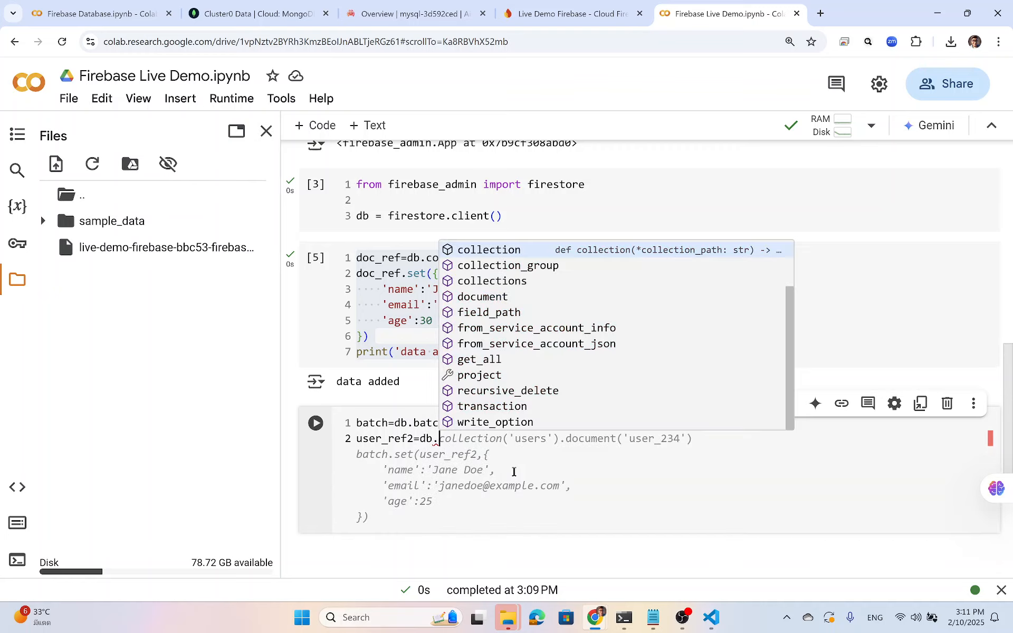
key("Tab")
key("Tab")
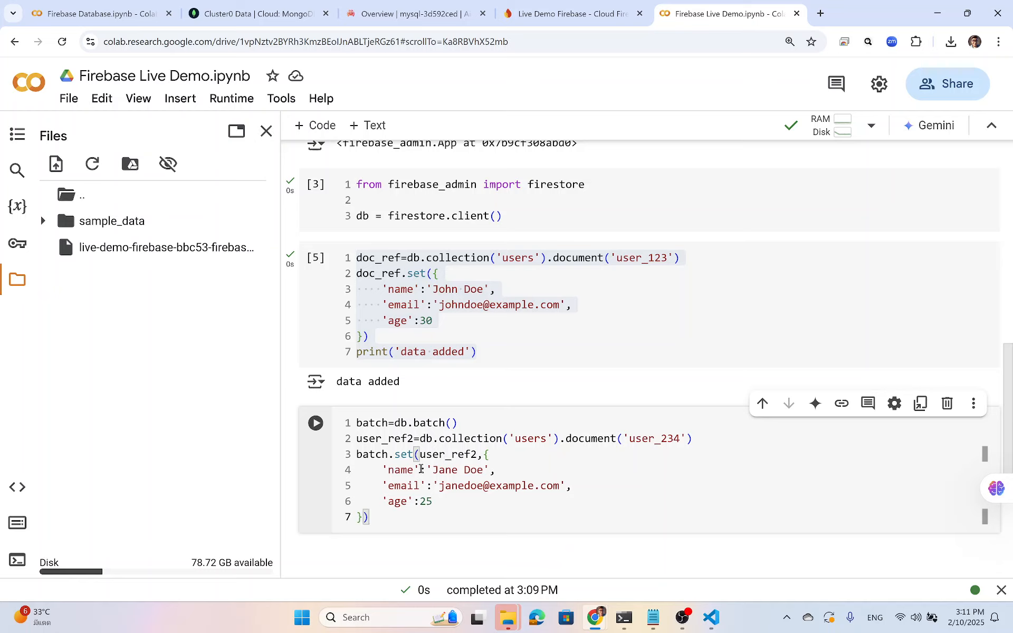
Change the user_234 record's surname, e-mail name and age to 28.
left_click_drag(420, 455, 477, 456)
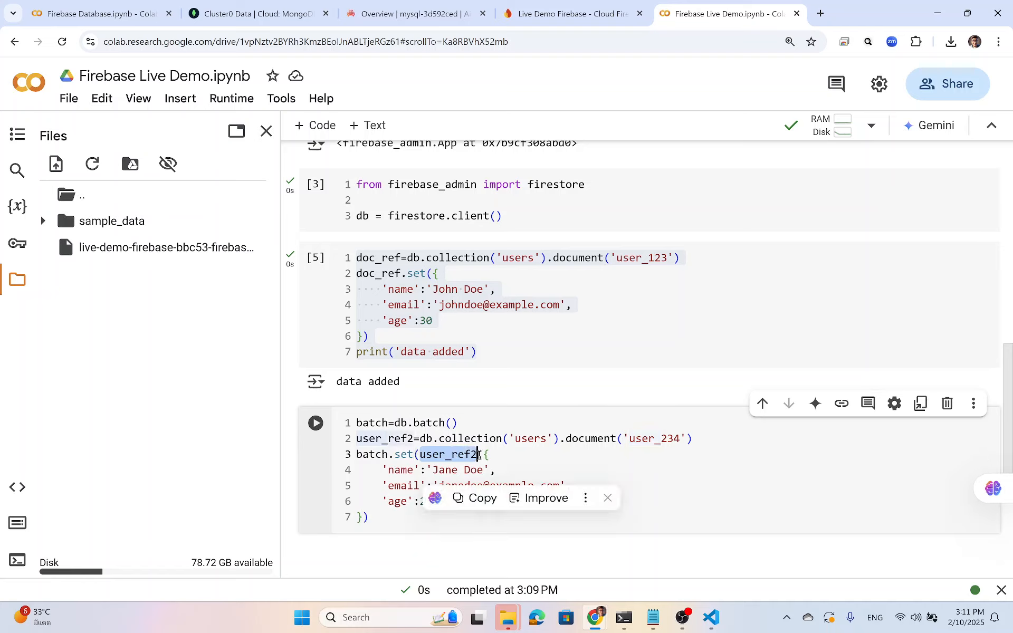
left_click(513, 454)
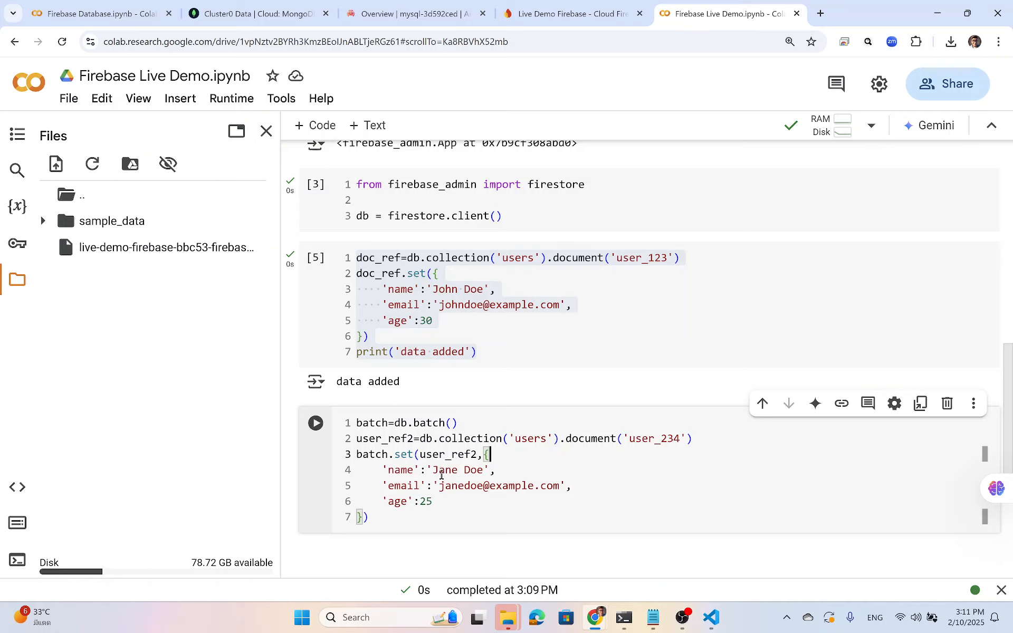
double_click(473, 470)
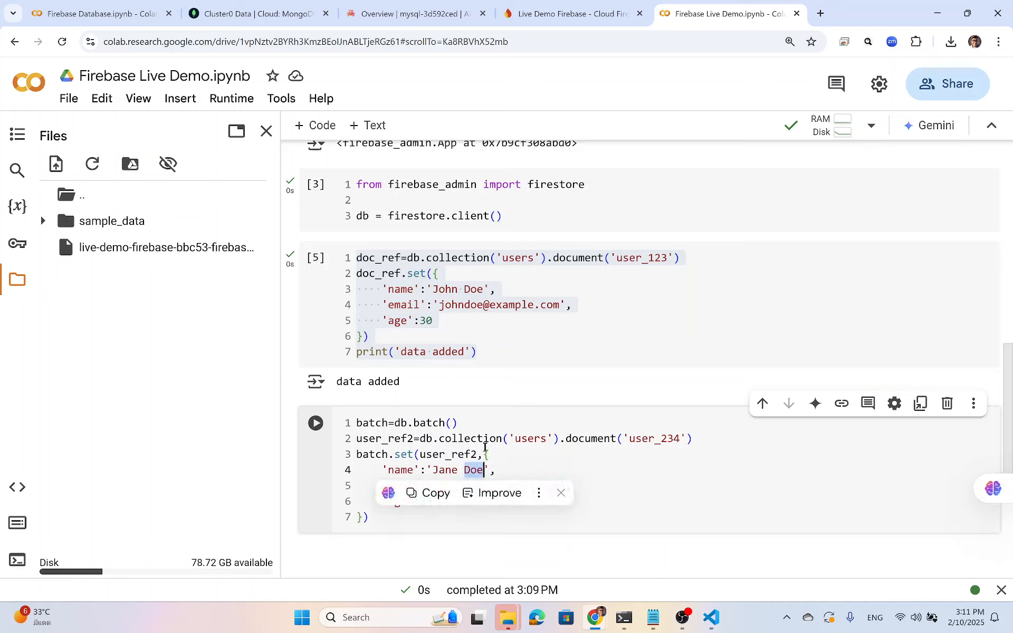
key("BackSpace")
type("Smith")
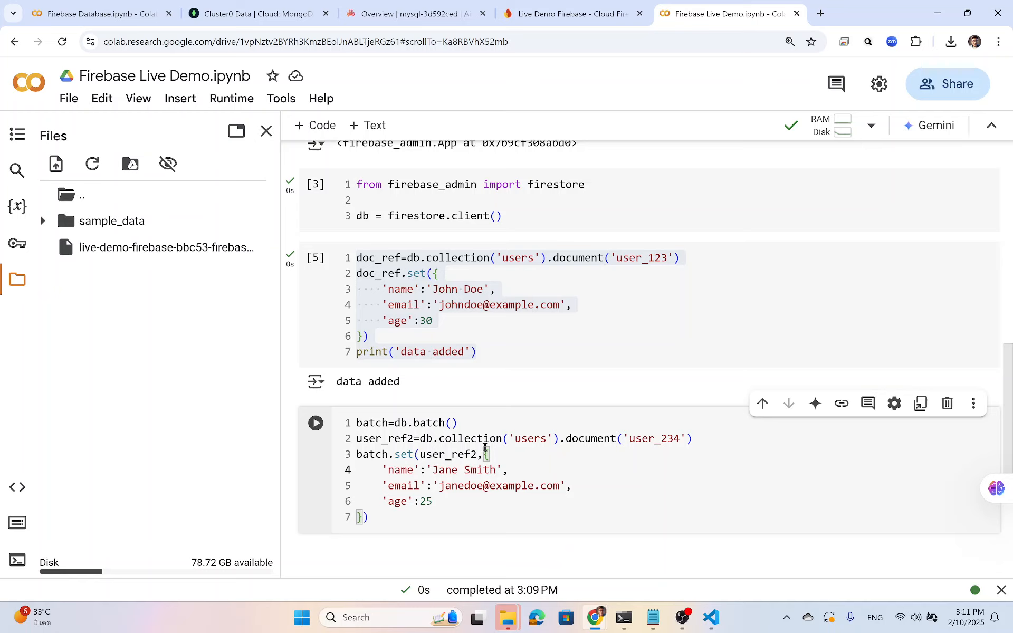
double_click(464, 485)
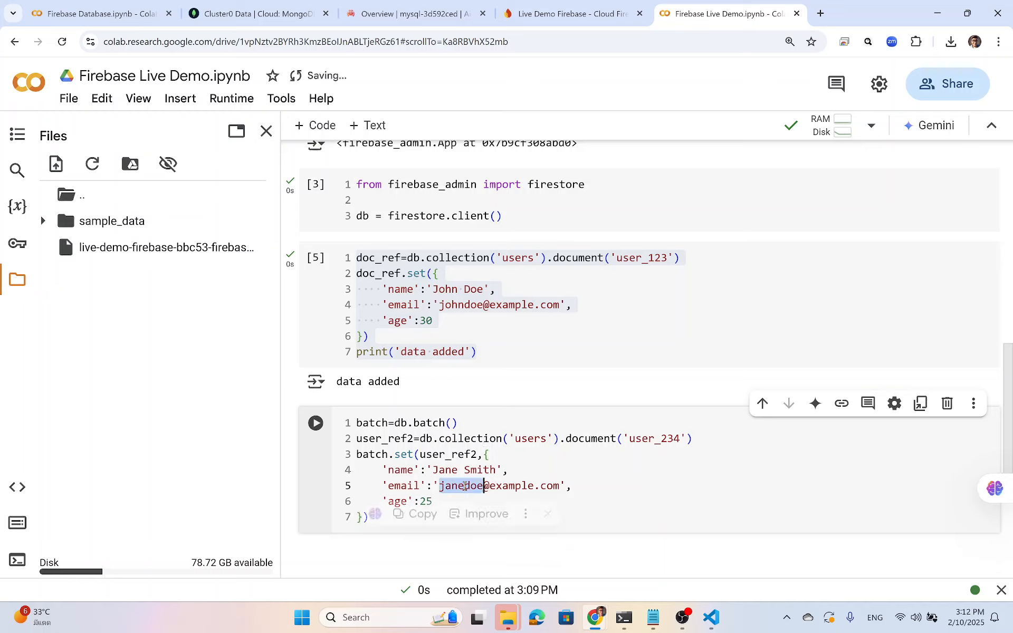
type("janesmit")
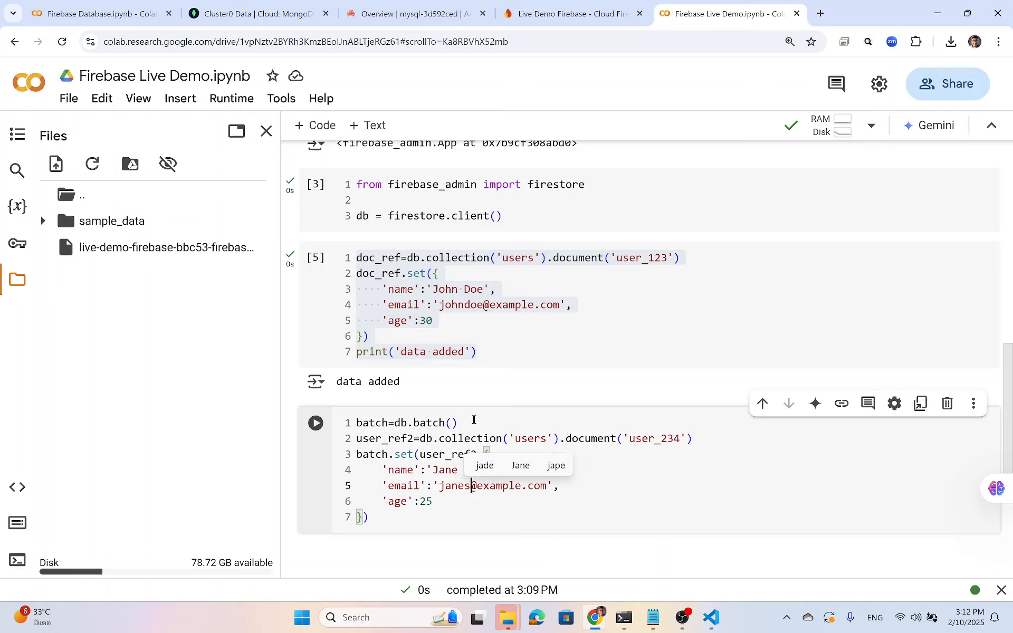
type("h")
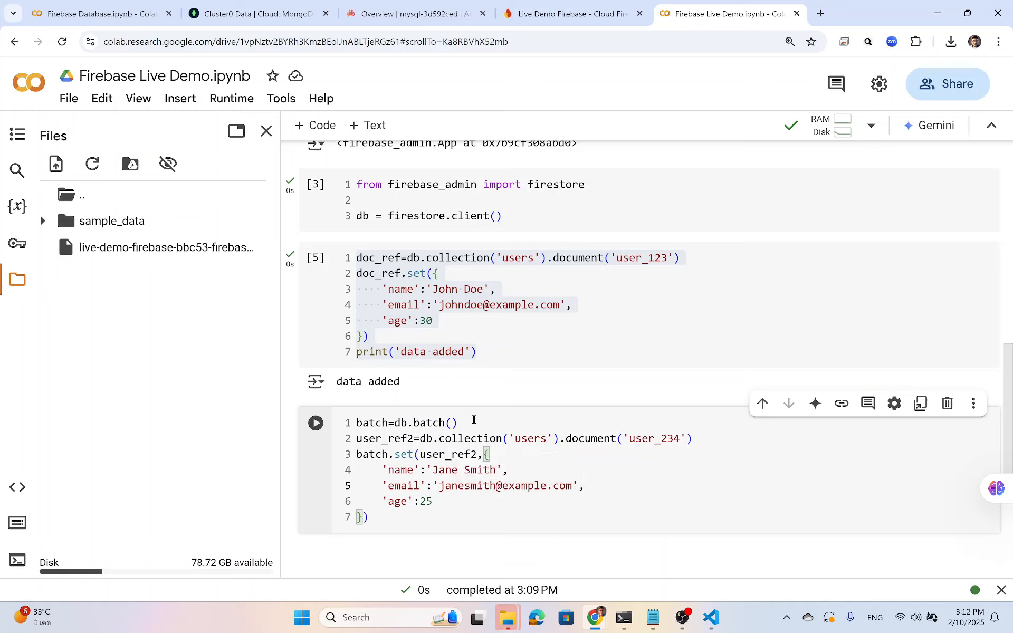
key("Down")
key("BackSpace")
type("8")
Duplicate the reference and batch.set lines below the block.
left_click(371, 518)
left_click_drag(370, 517, 358, 439)
key("ctrl+c")
left_click(425, 518)
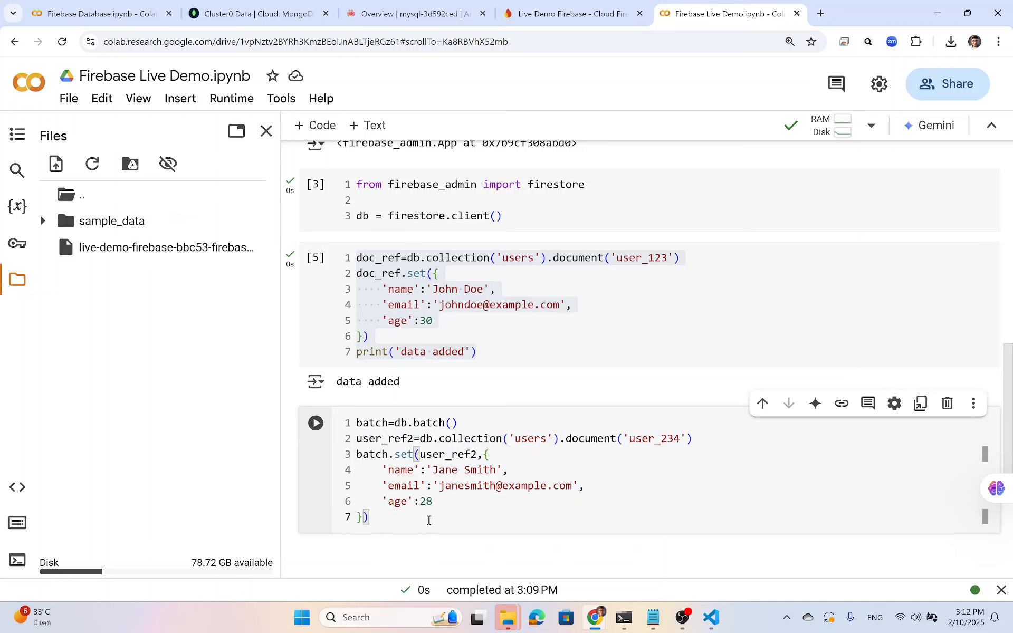
key("Return")
key("ctrl+v")
Rename the copied reference to user_ref3 and set the document IDs to user_456 and user_789.
left_click(410, 475)
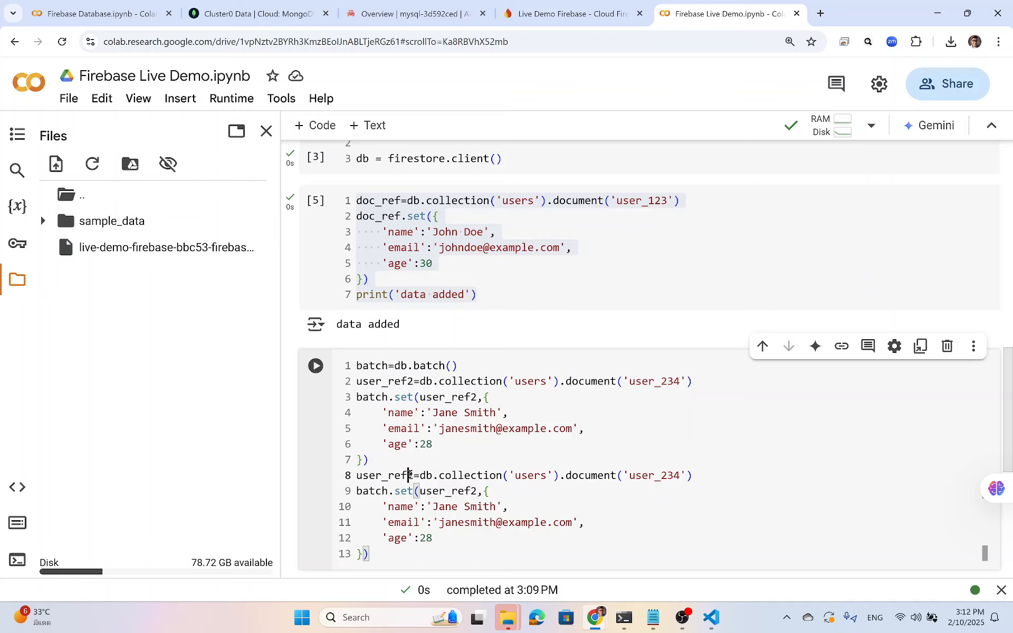
key("Delete")
type("3")
left_click(681, 475)
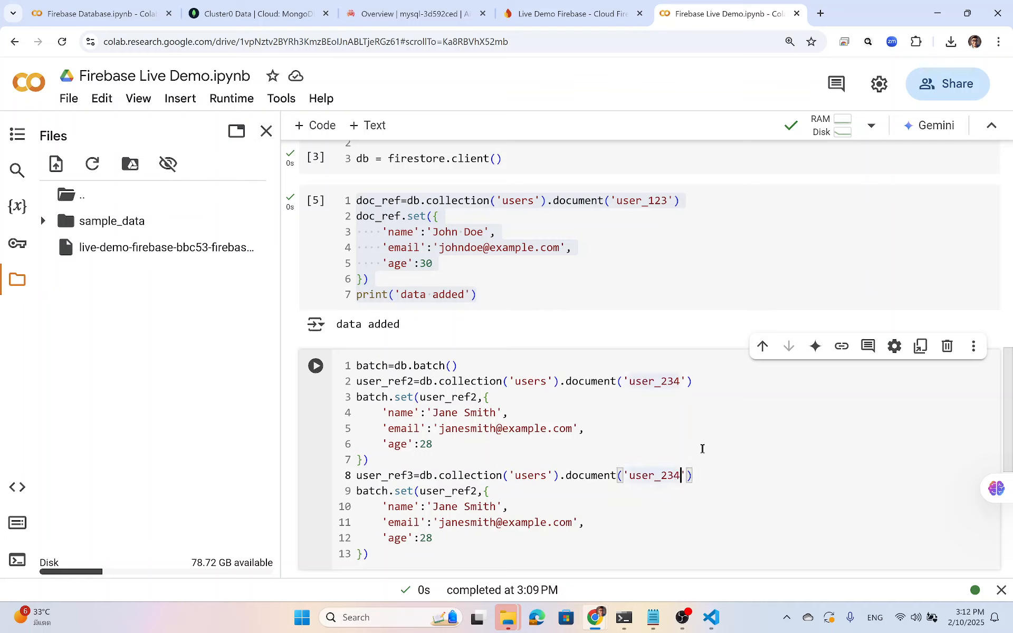
key("BackSpace")
key("BackSpace")
key("BackSpace")
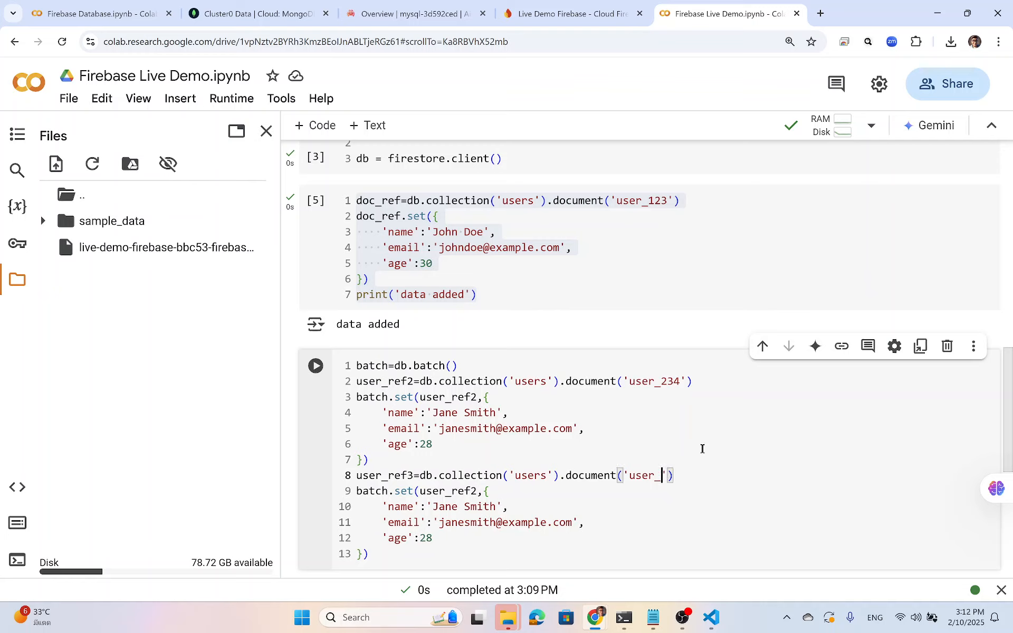
key("Up")
key("Up")
key("Up")
key("Up")
key("Up")
key("Up")
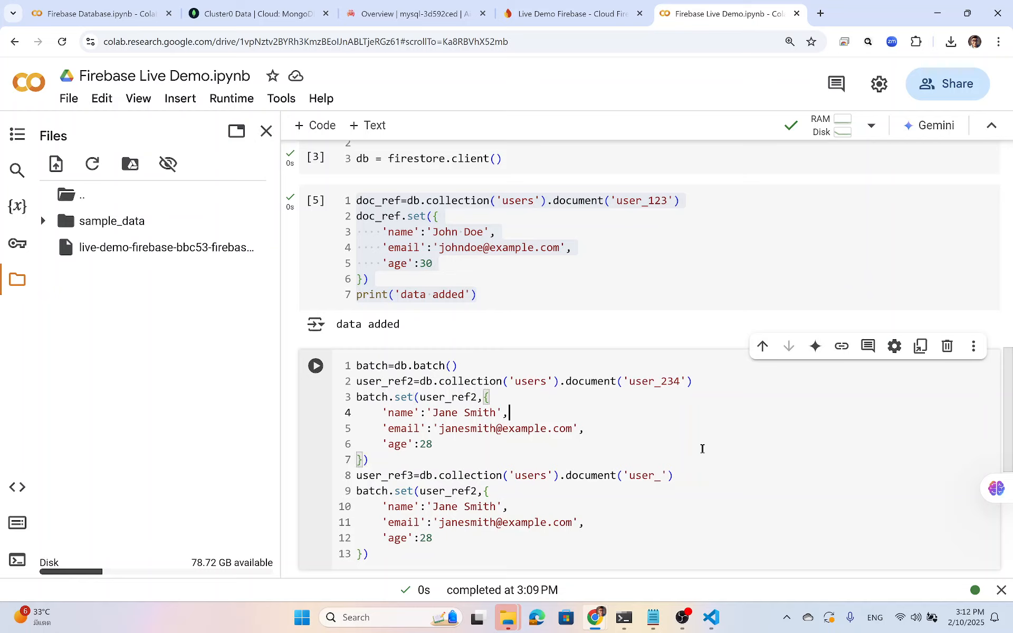
key("ctrl+shift+Right")
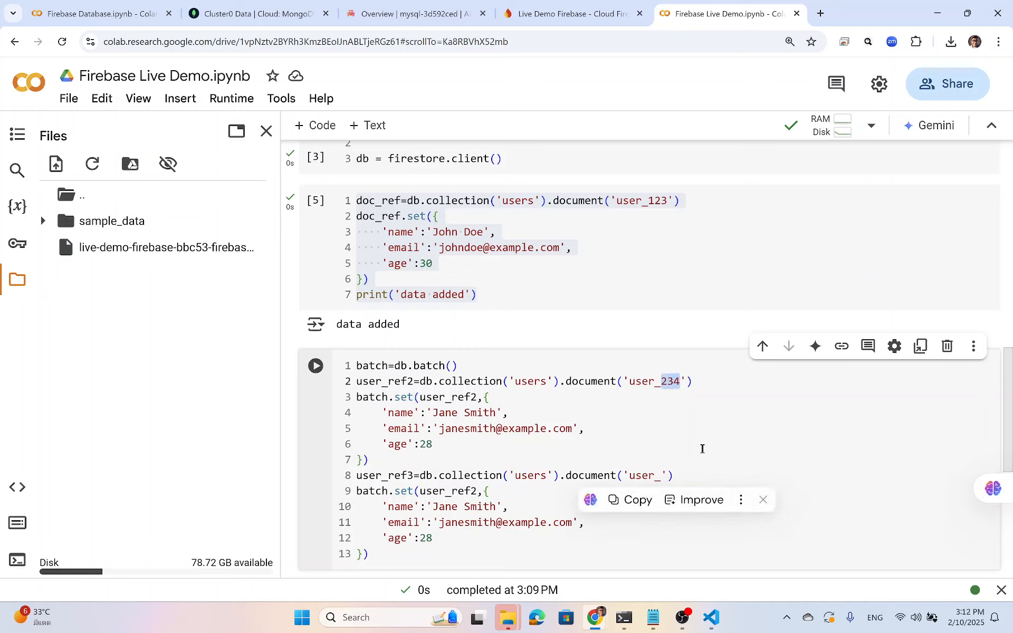
type("456")
key("Down")
key("Down")
key("Down")
key("Down")
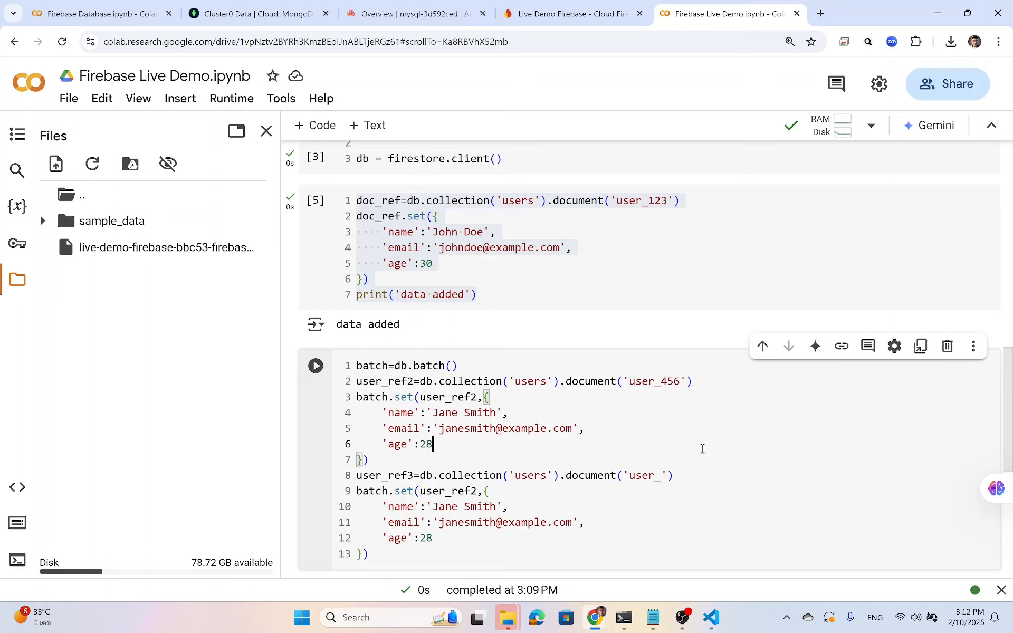
key("Down")
key("Down")
key("End")
key("Left")
key("Left")
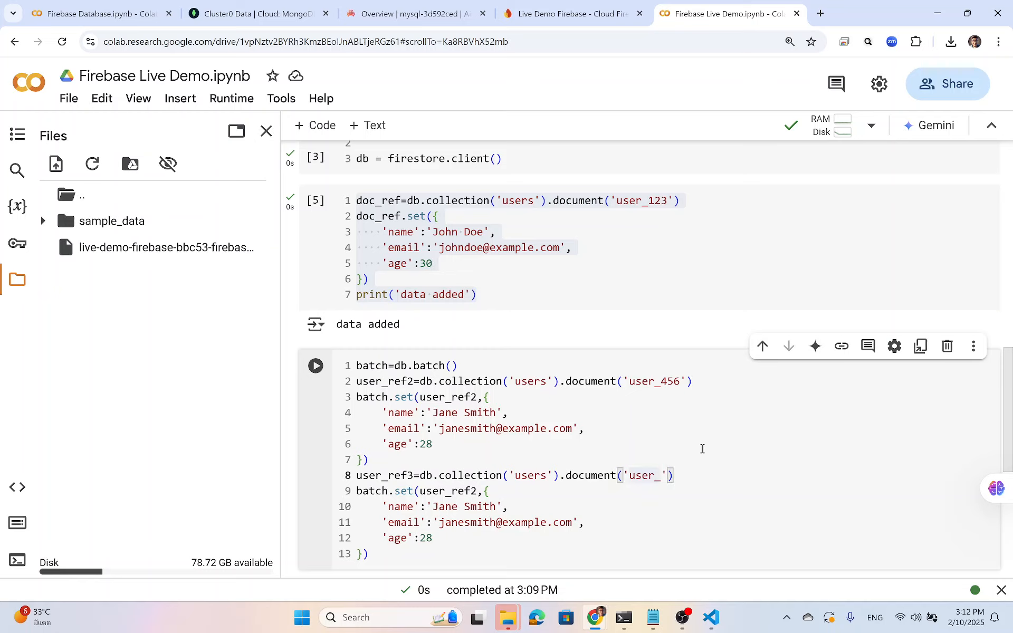
type("789")
Point the second set at user_ref3 and give user_789 a new name, e-mail and age 35.
key("Down")
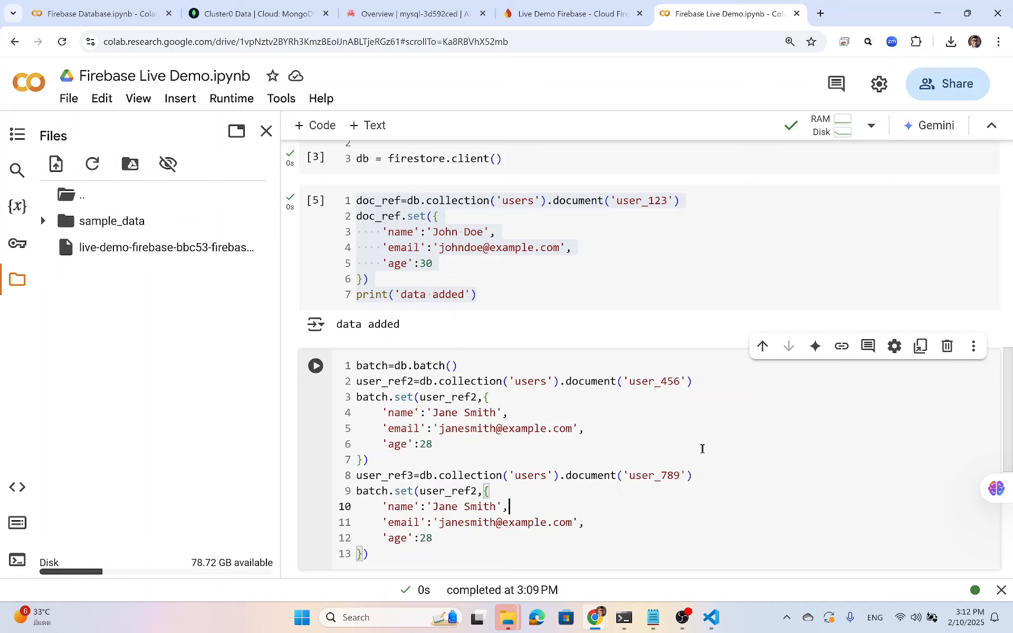
key("Left")
key("Left")
key("Left")
key("Delete")
type("3")
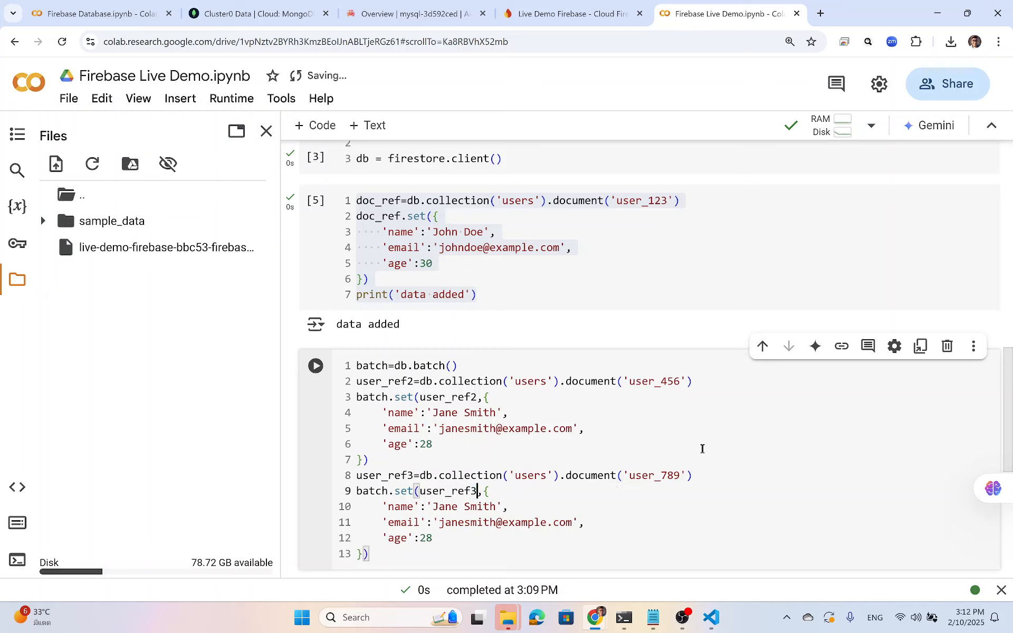
key("Down")
key("Left")
key("Left")
key("Left")
key("Left")
key("Left")
key("Left")
key("Left")
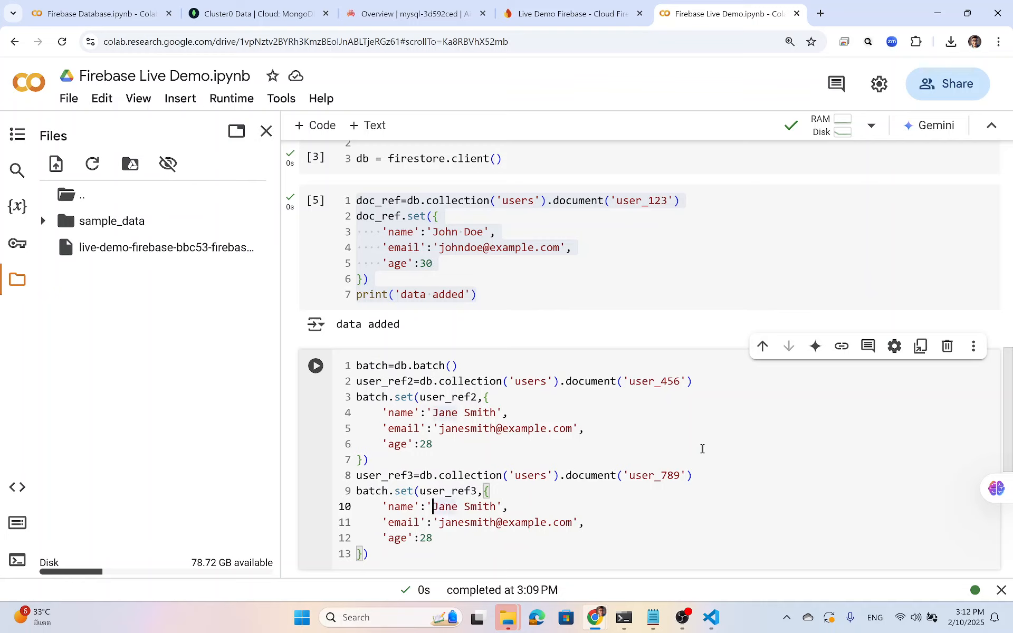
key("shift+Right")
key("shift+Right")
key("shift+Right")
key("shift+Right")
key("shift+Right")
key("shift+Right")
key("shift+Right")
key("shift+Right")
key("shift+Right")
key("shift+Right")
key("shift+Right")
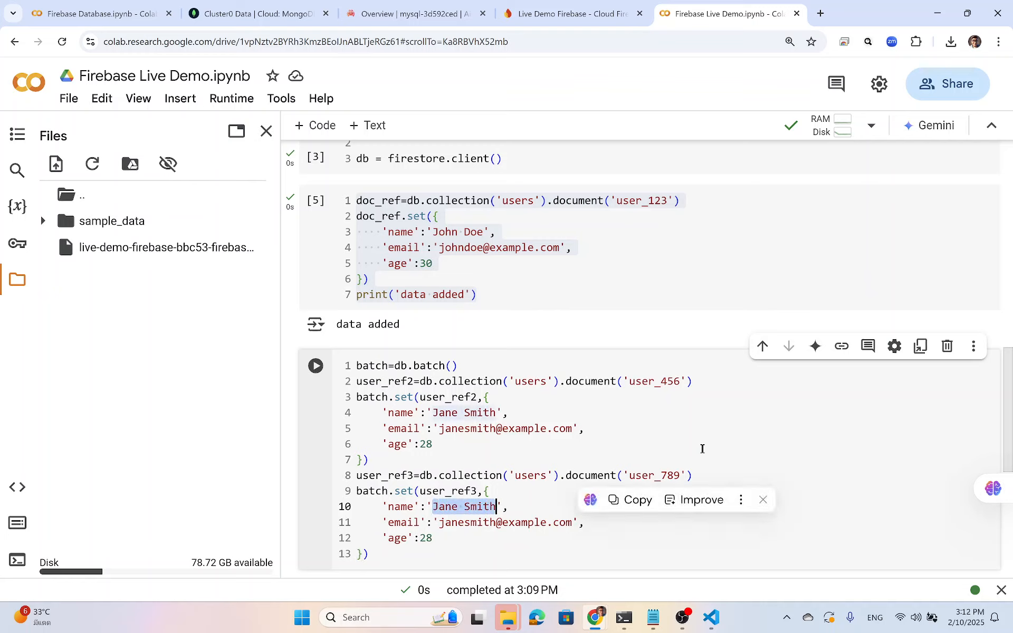
key("shift+Right")
key("shift+Left")
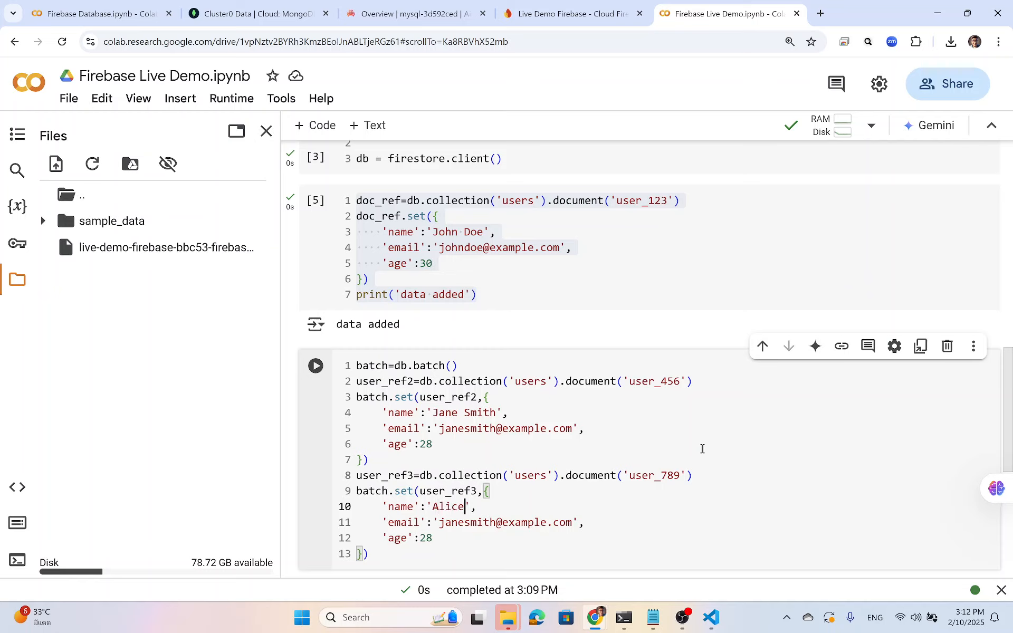
key("Down")
key("BackSpace")
key("BackSpace")
key("BackSpace")
key("BackSpace")
key("BackSpace")
key("BackSpace")
key("BackSpace")
key("BackSpace")
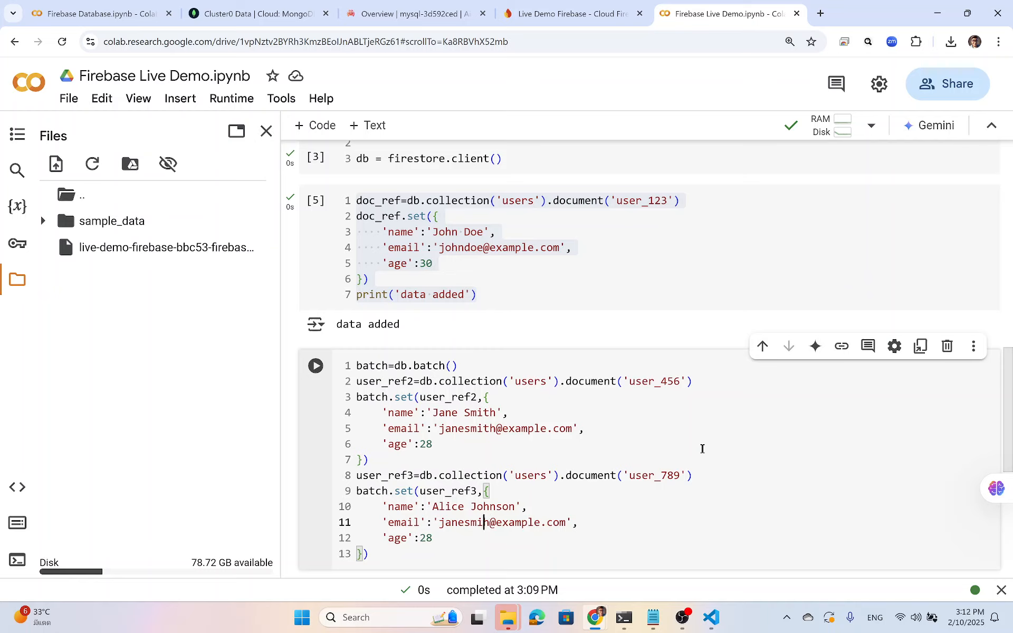
type("alice")
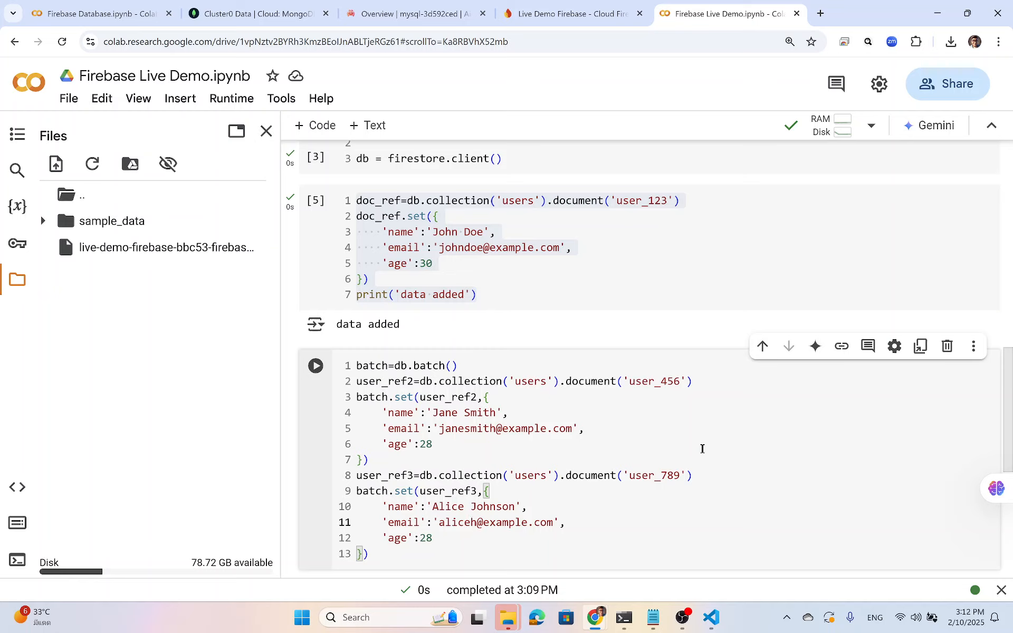
type("j")
key("Down")
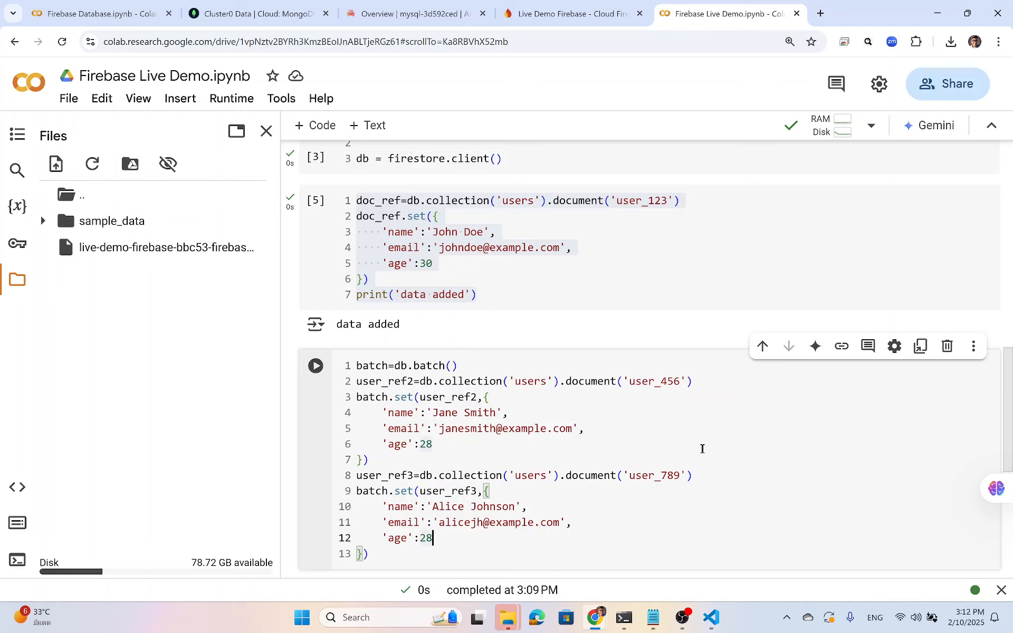
key("BackSpace")
key("BackSpace")
type("35")
key("Down")
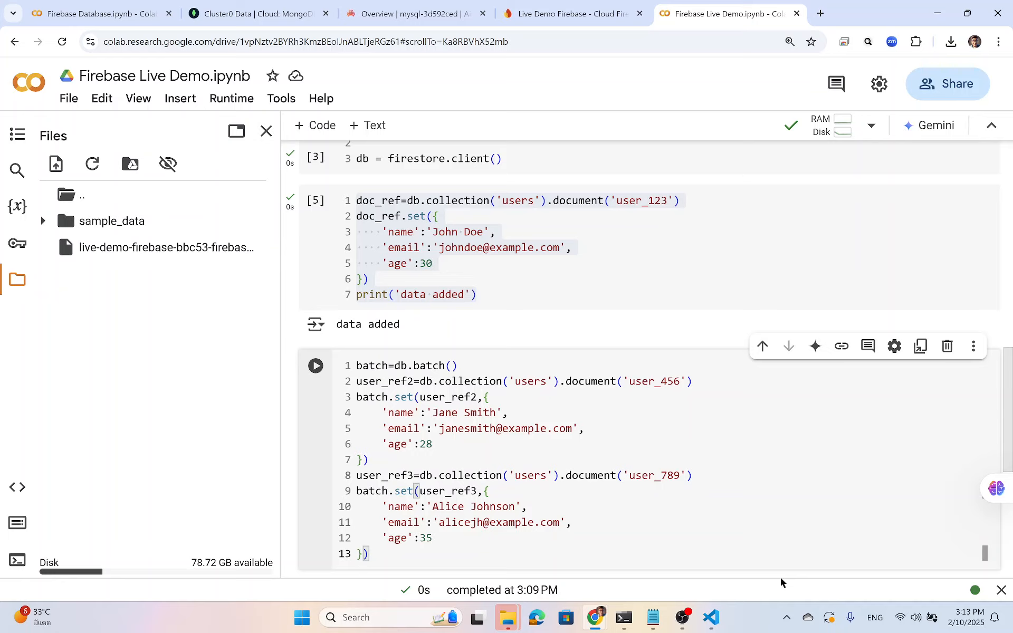
Append batch.commit() and print('data added'), then run the batch cell.
key("Return")
type("bat")
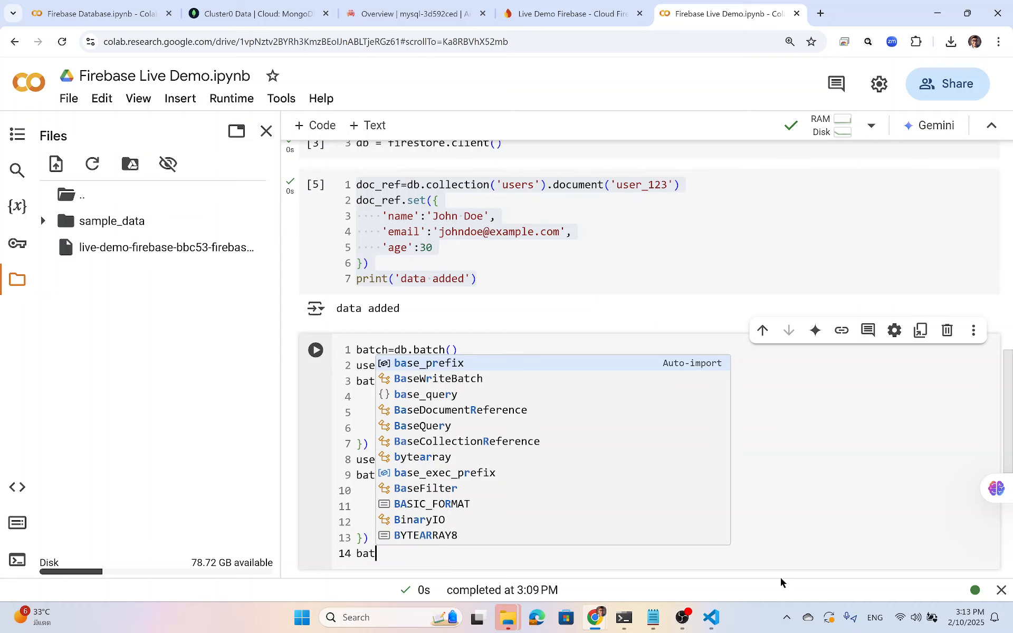
type("ch.commi")
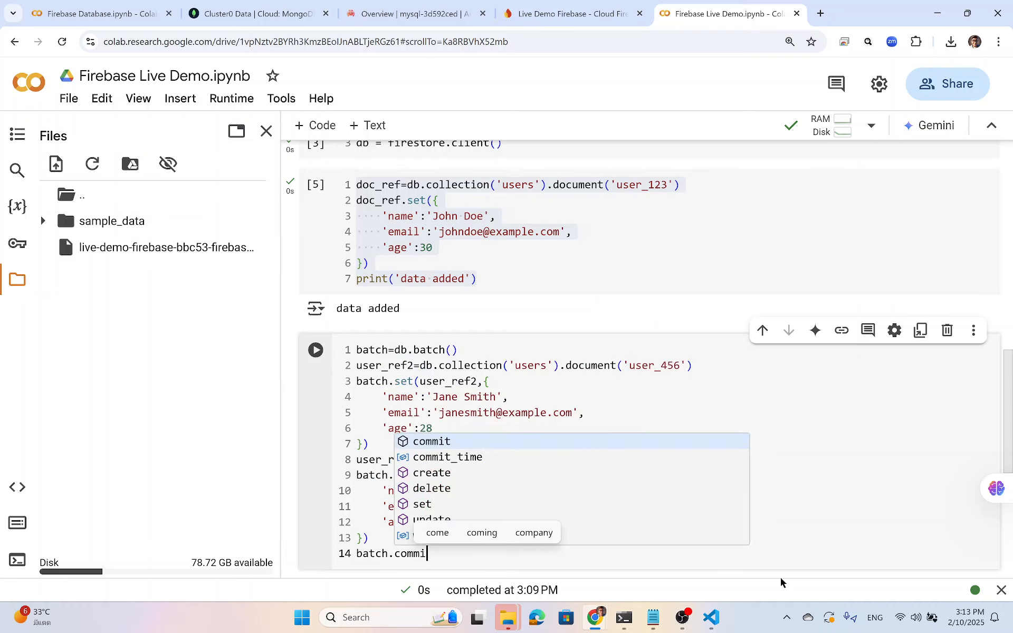
type("t()")
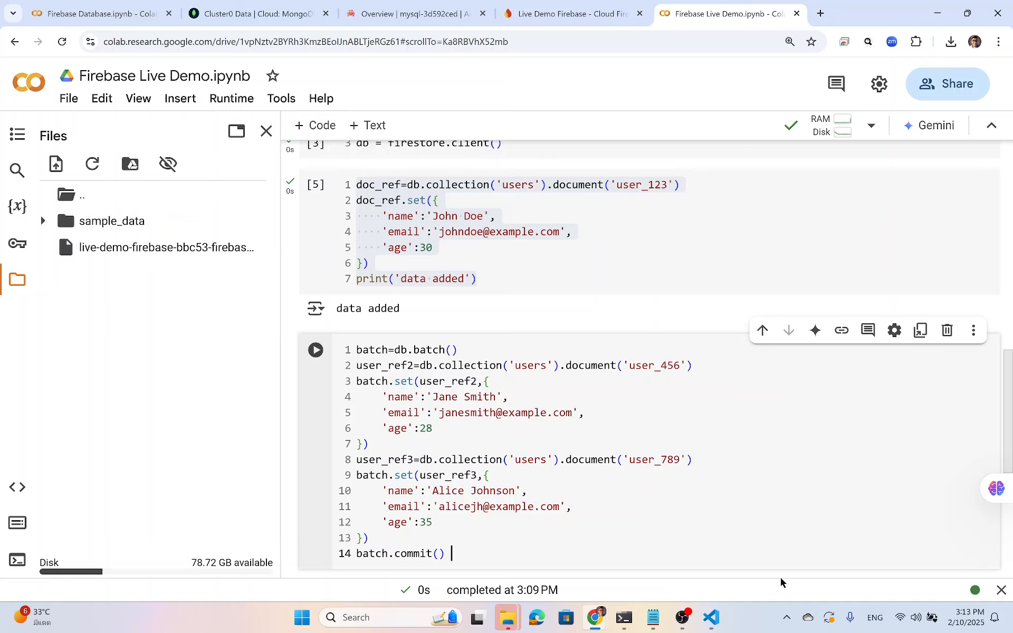
key("Return")
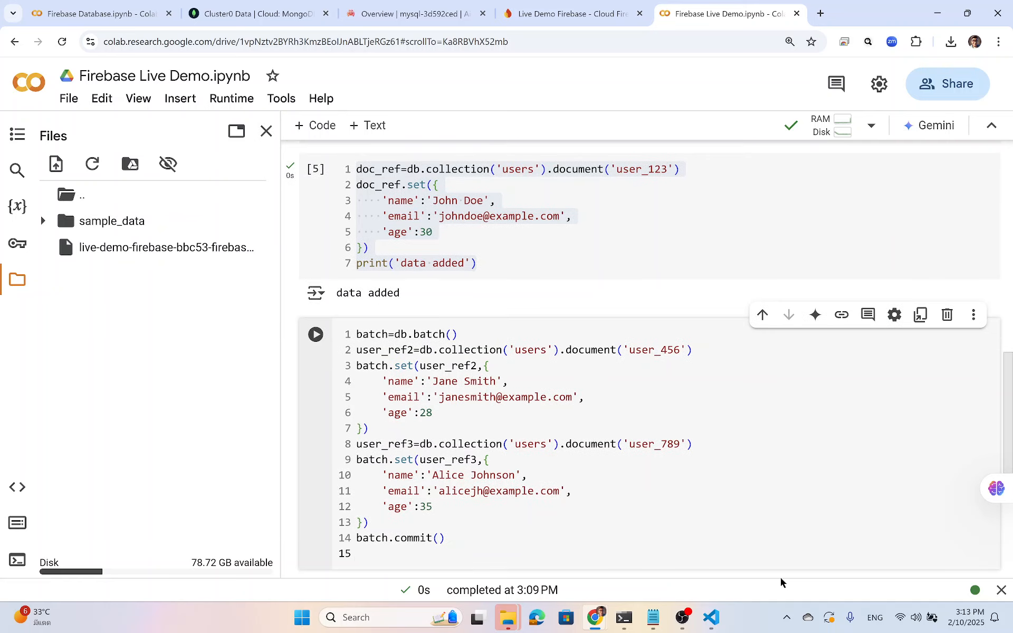
type("print('data added")
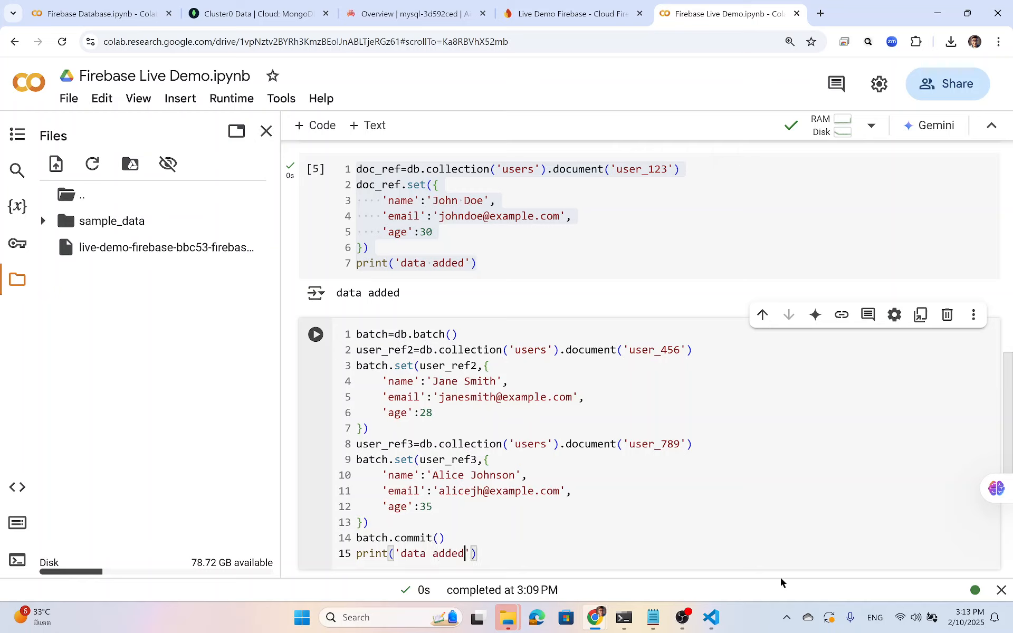
key("ctrl+Return")
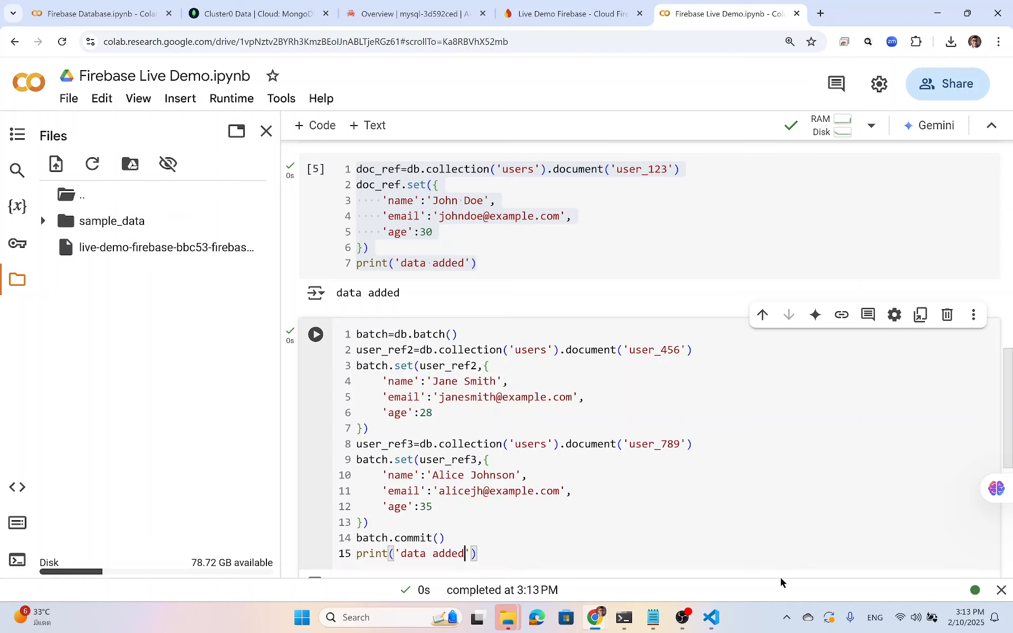
scroll(767, 549, "down", 2)
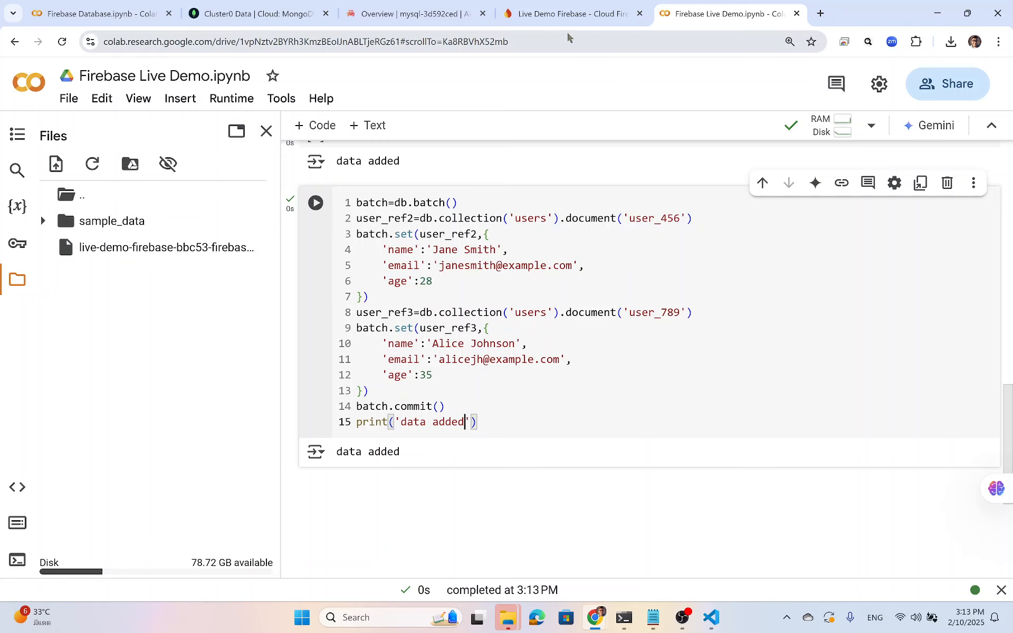
Reload the Firestore users collection and inspect the user_456 and user_789 documents.
left_click(572, 16)
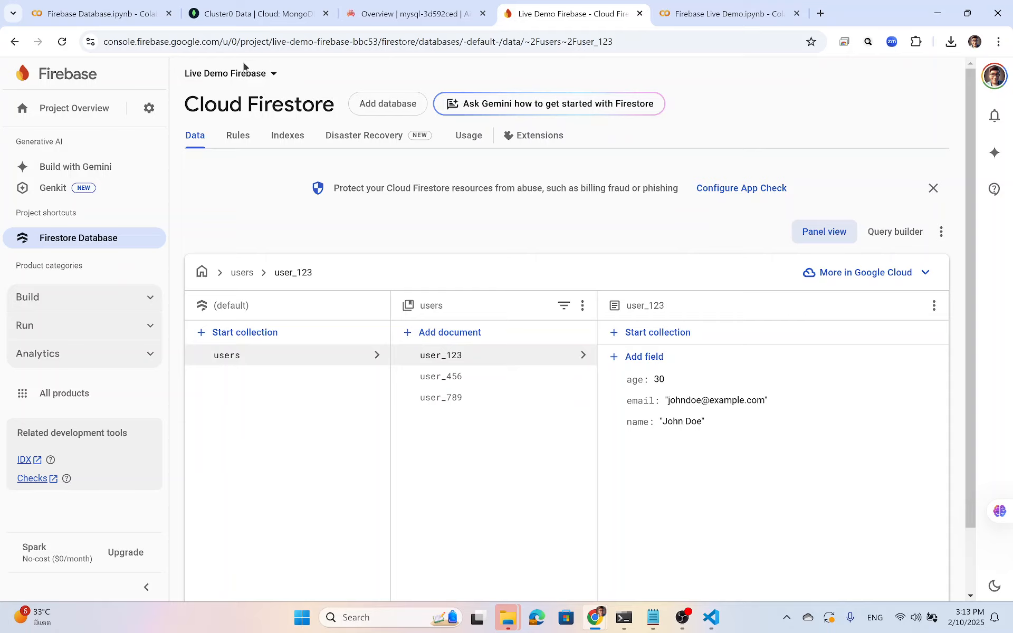
left_click(62, 44)
left_click(470, 381)
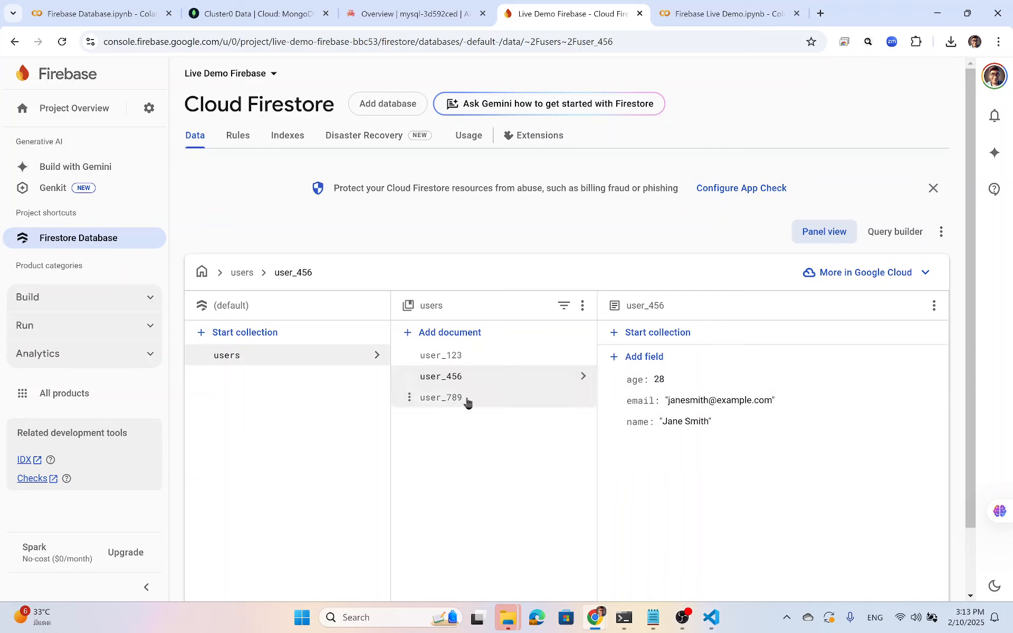
left_click(464, 403)
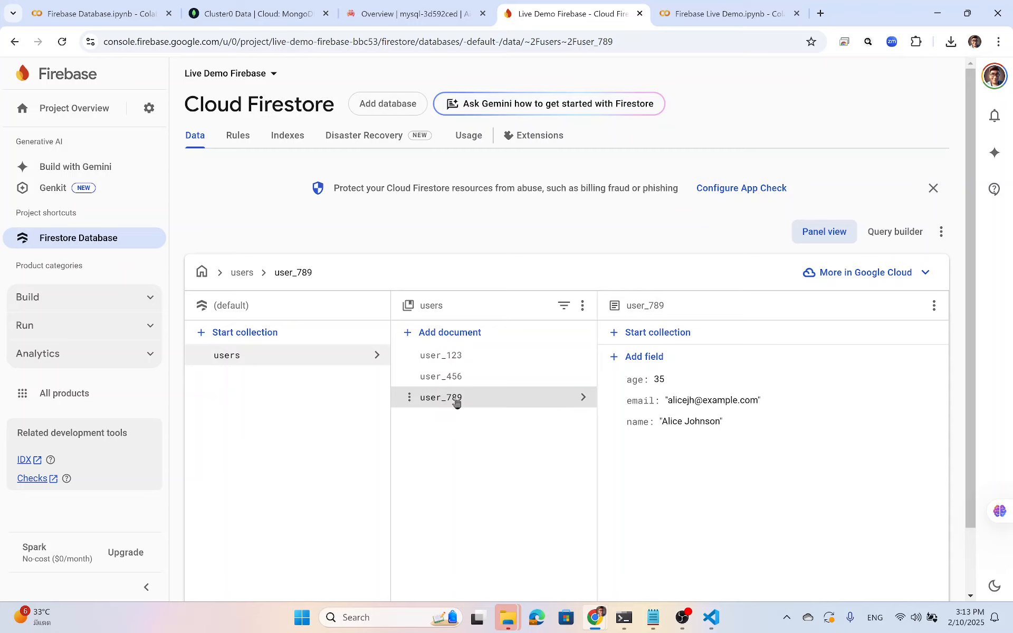